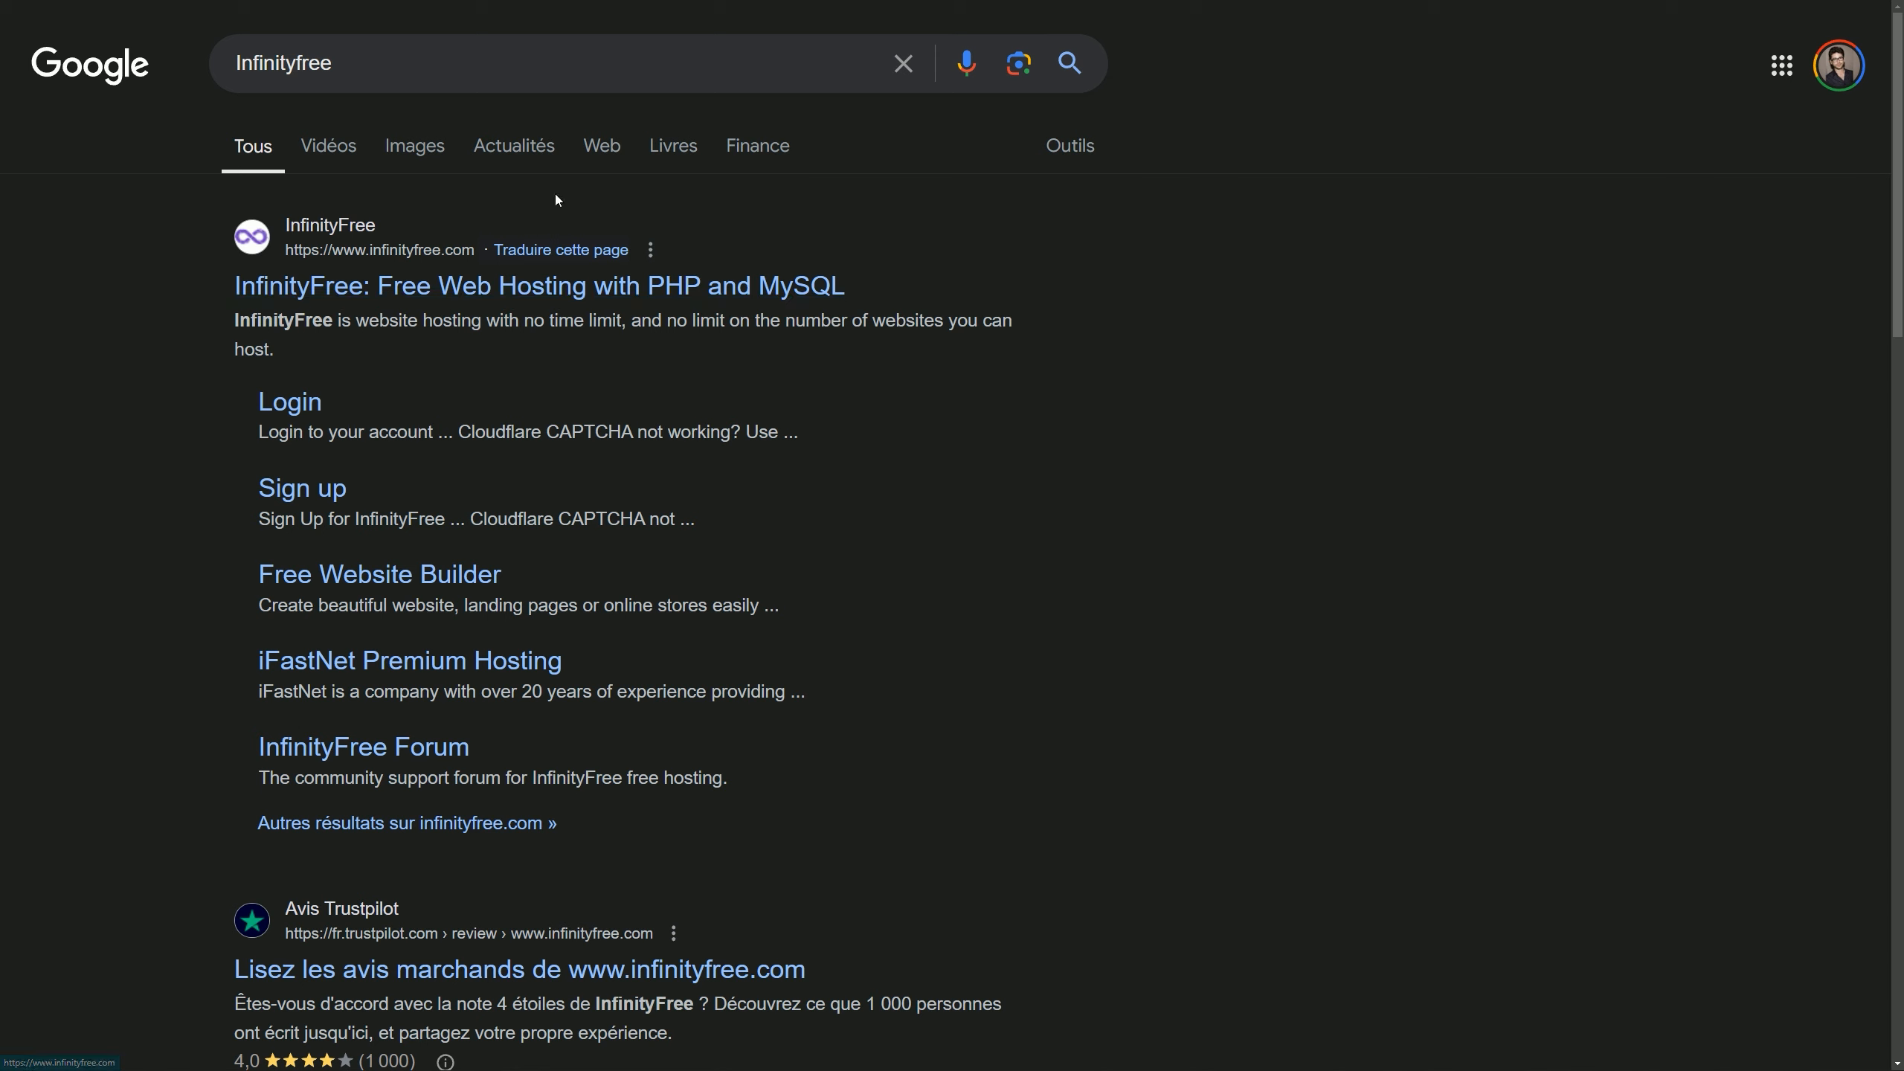
# Step: Go to the InfinityFree site, accept its privacy consent and start registering
pyautogui.click(414, 291)
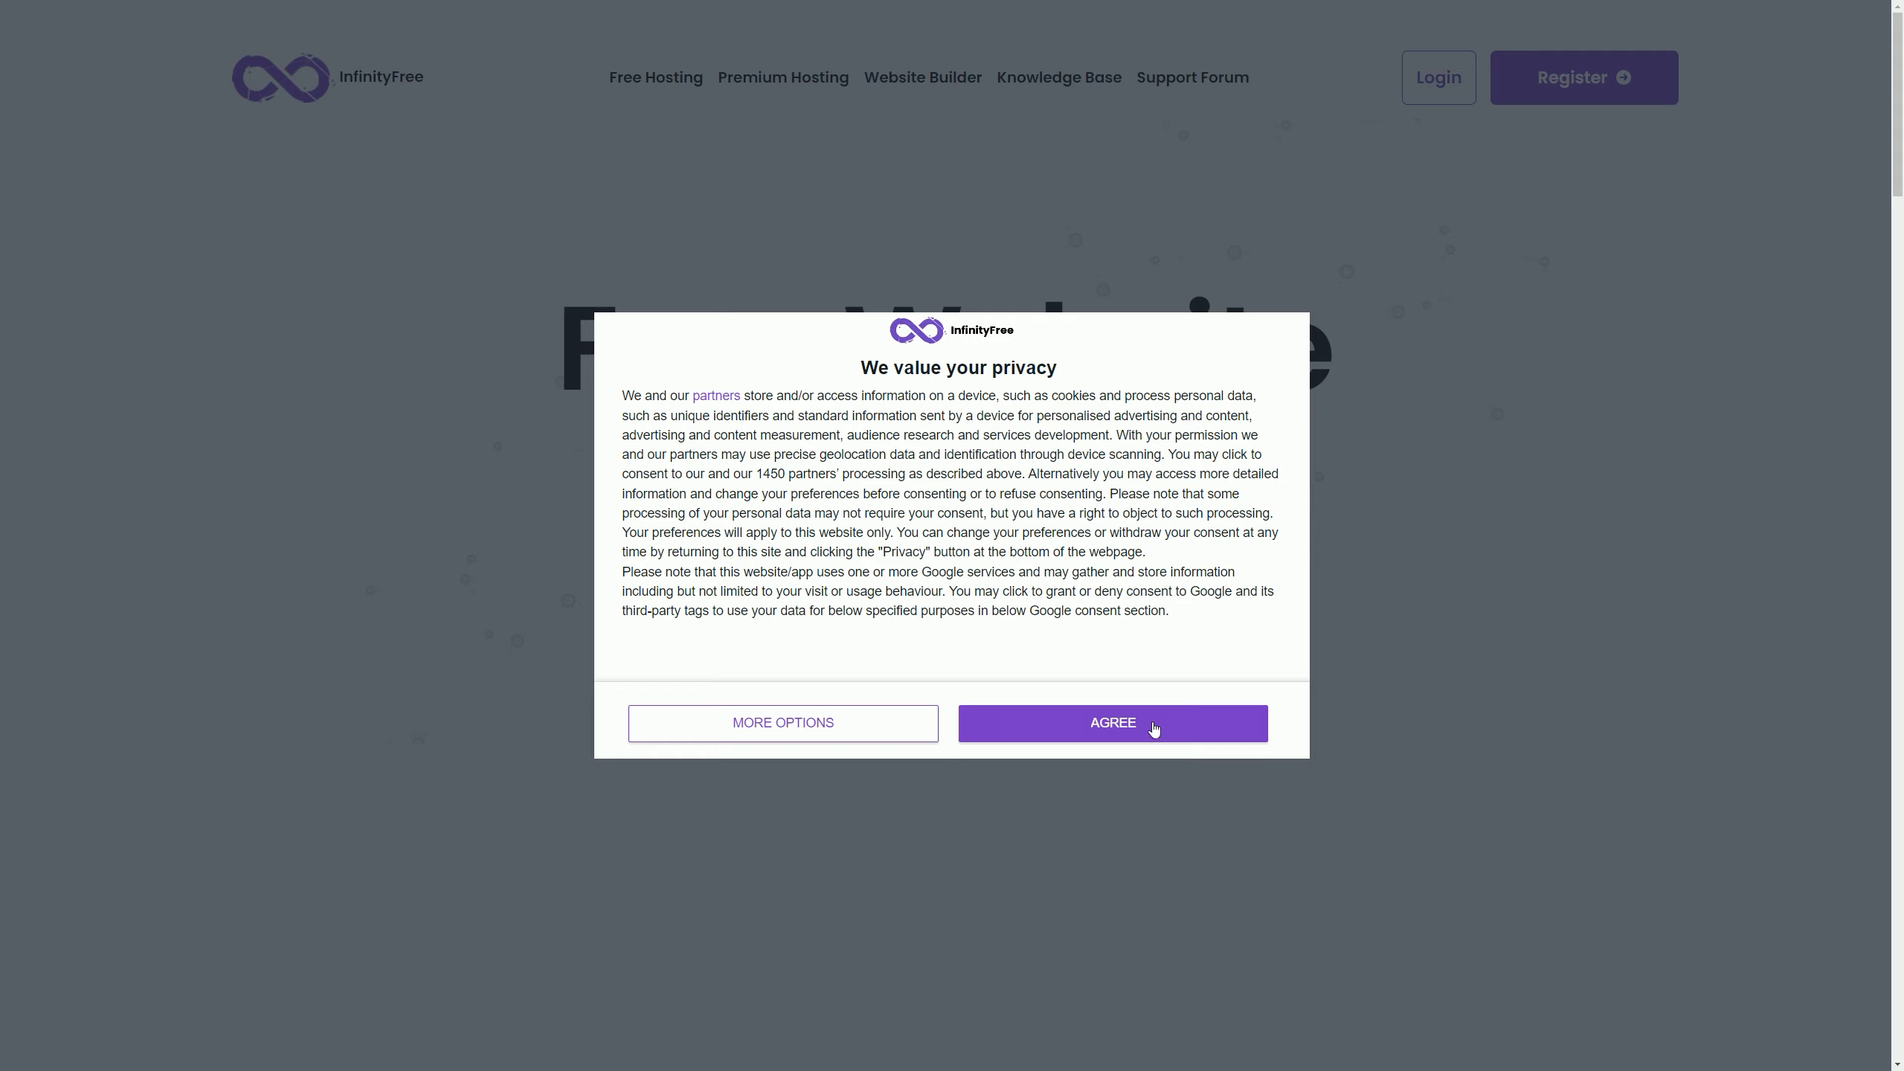
pyautogui.click(1152, 726)
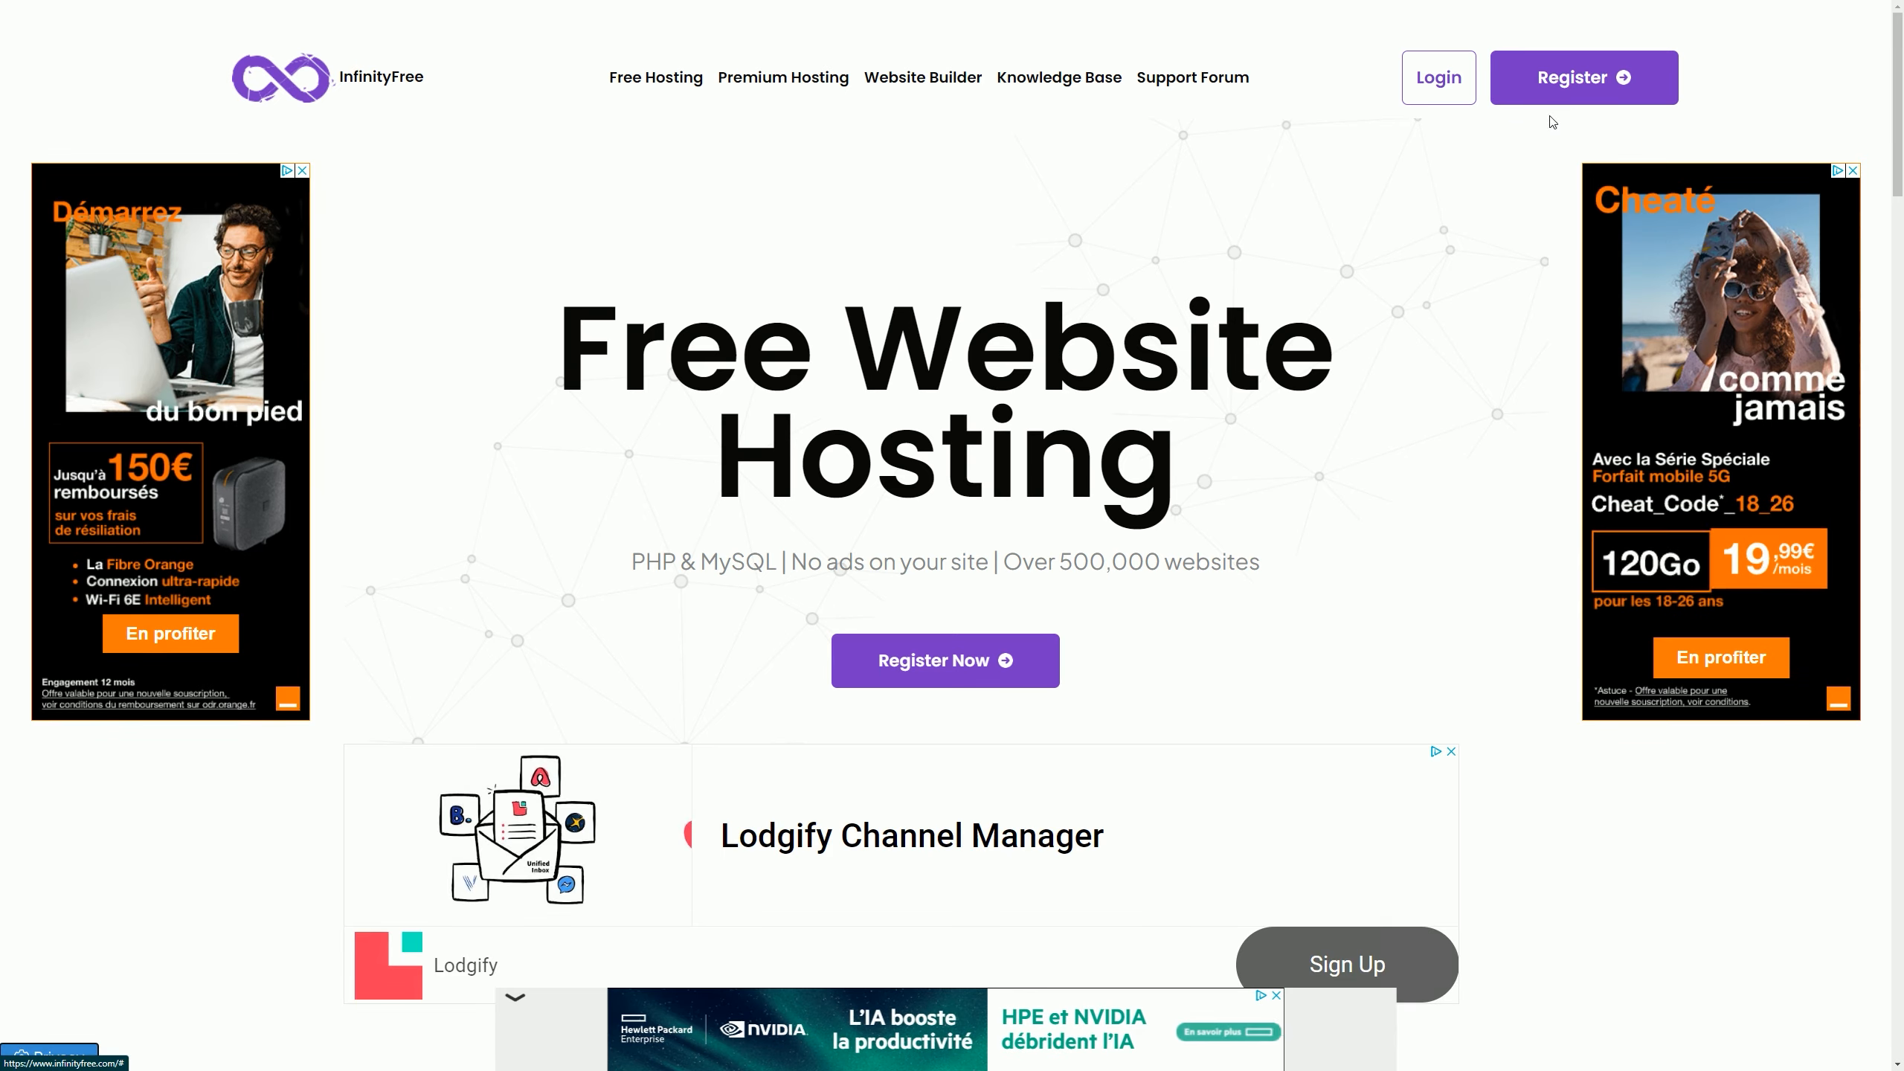
pyautogui.click(1576, 85)
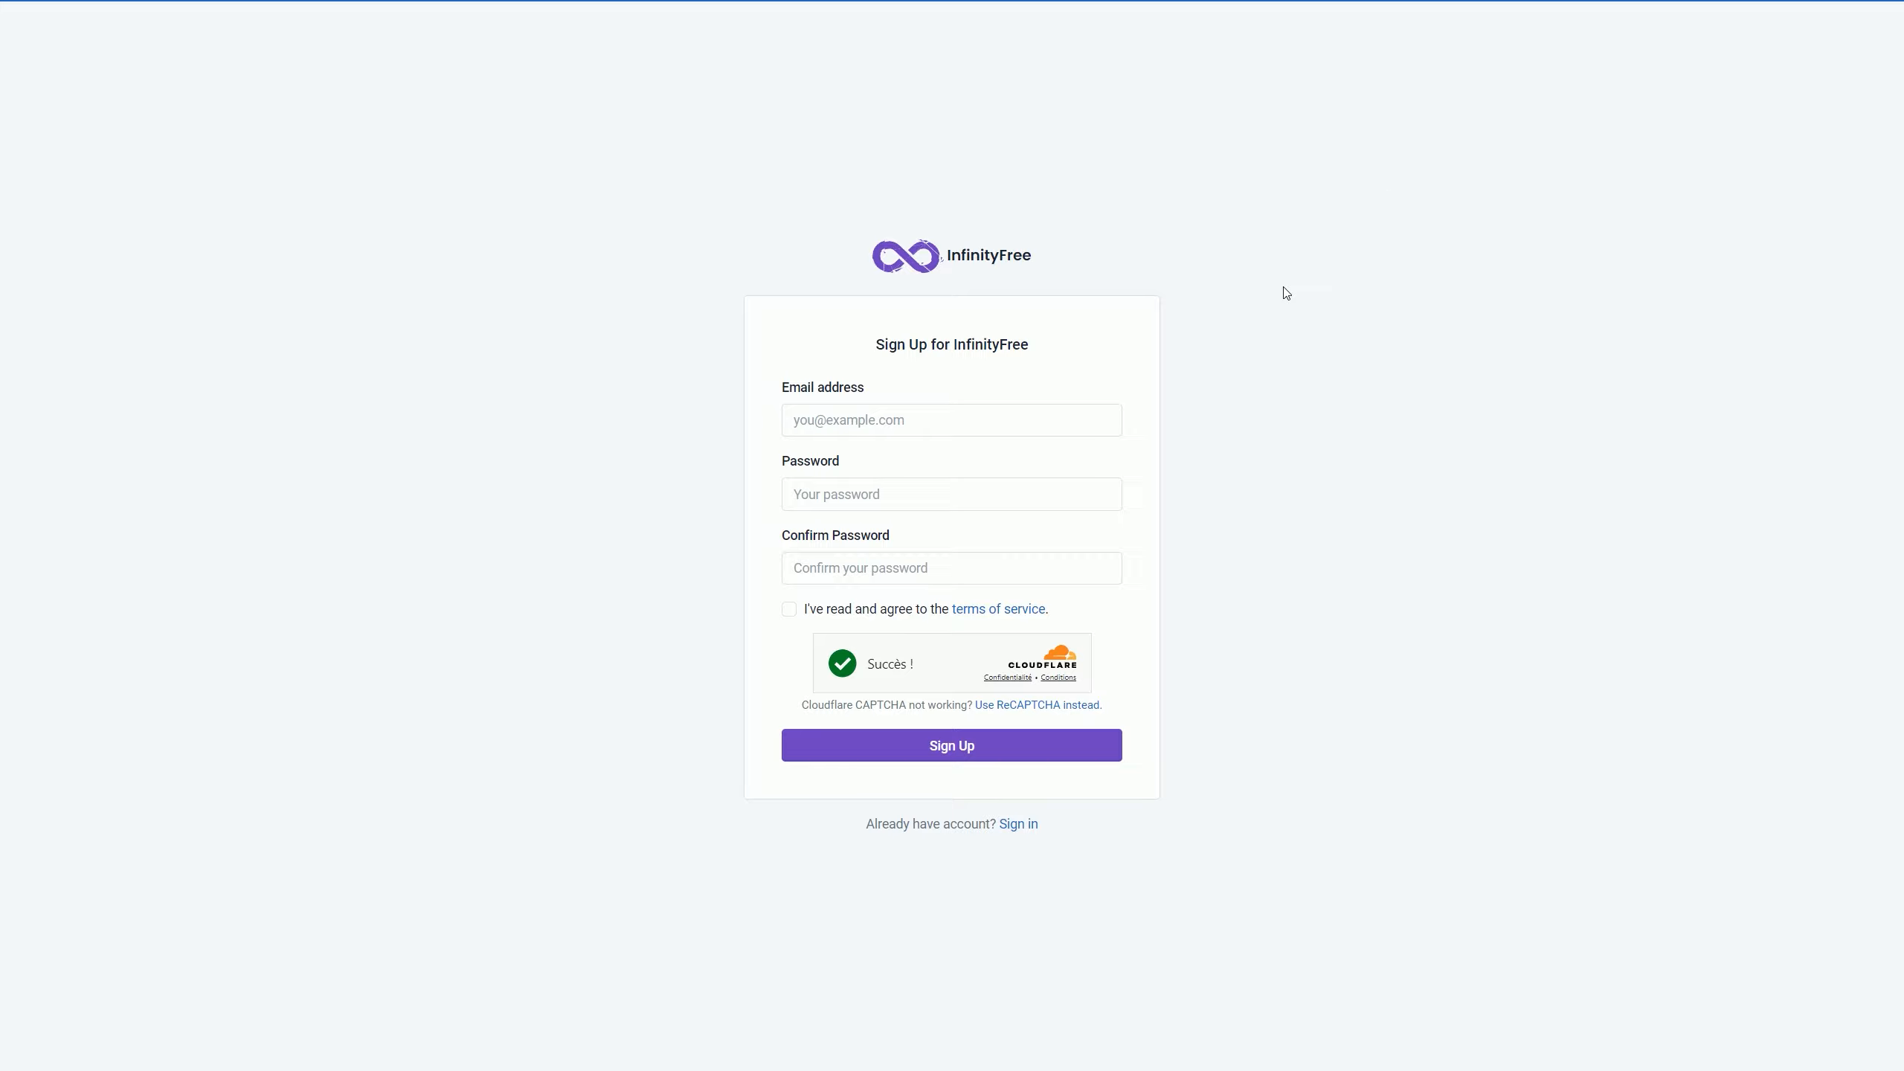
# Step: Sign up with the saved e-mail and password, accepting the terms of service
pyautogui.click(1101, 457)
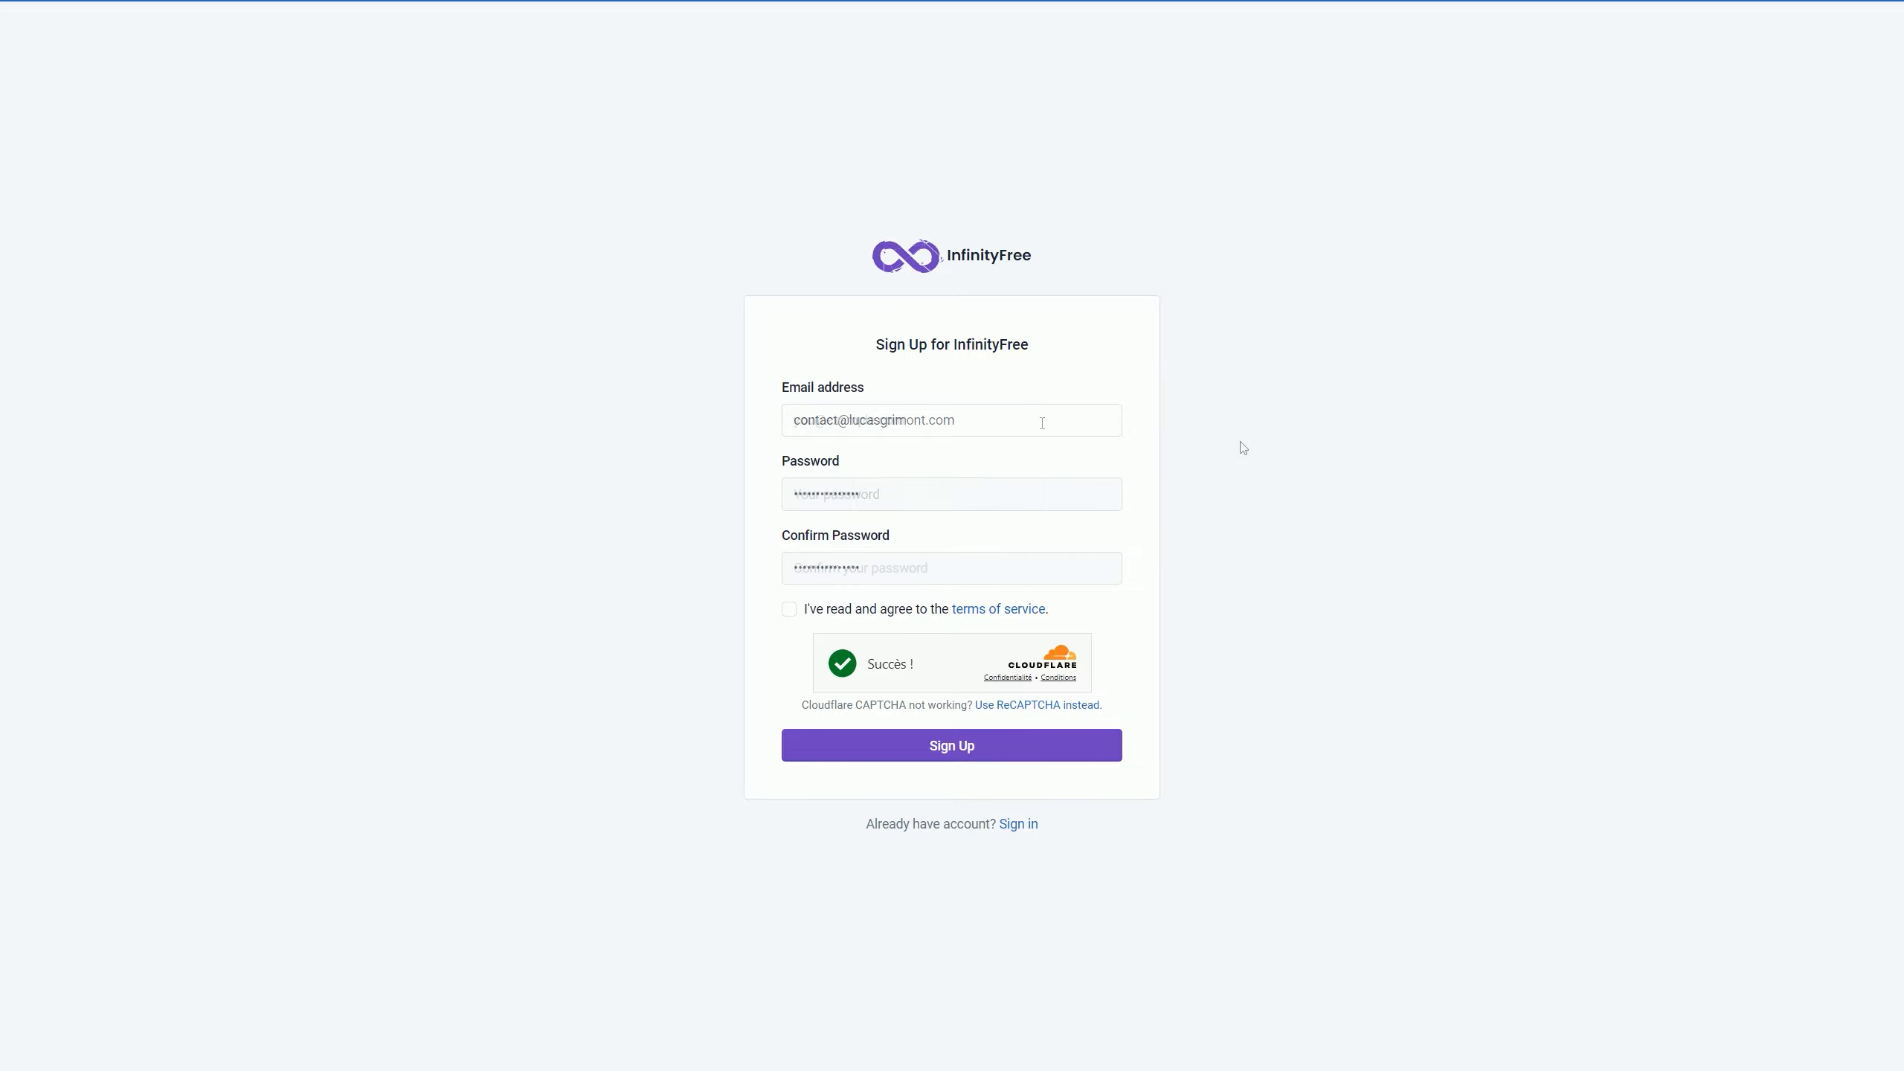
pyautogui.click(865, 577)
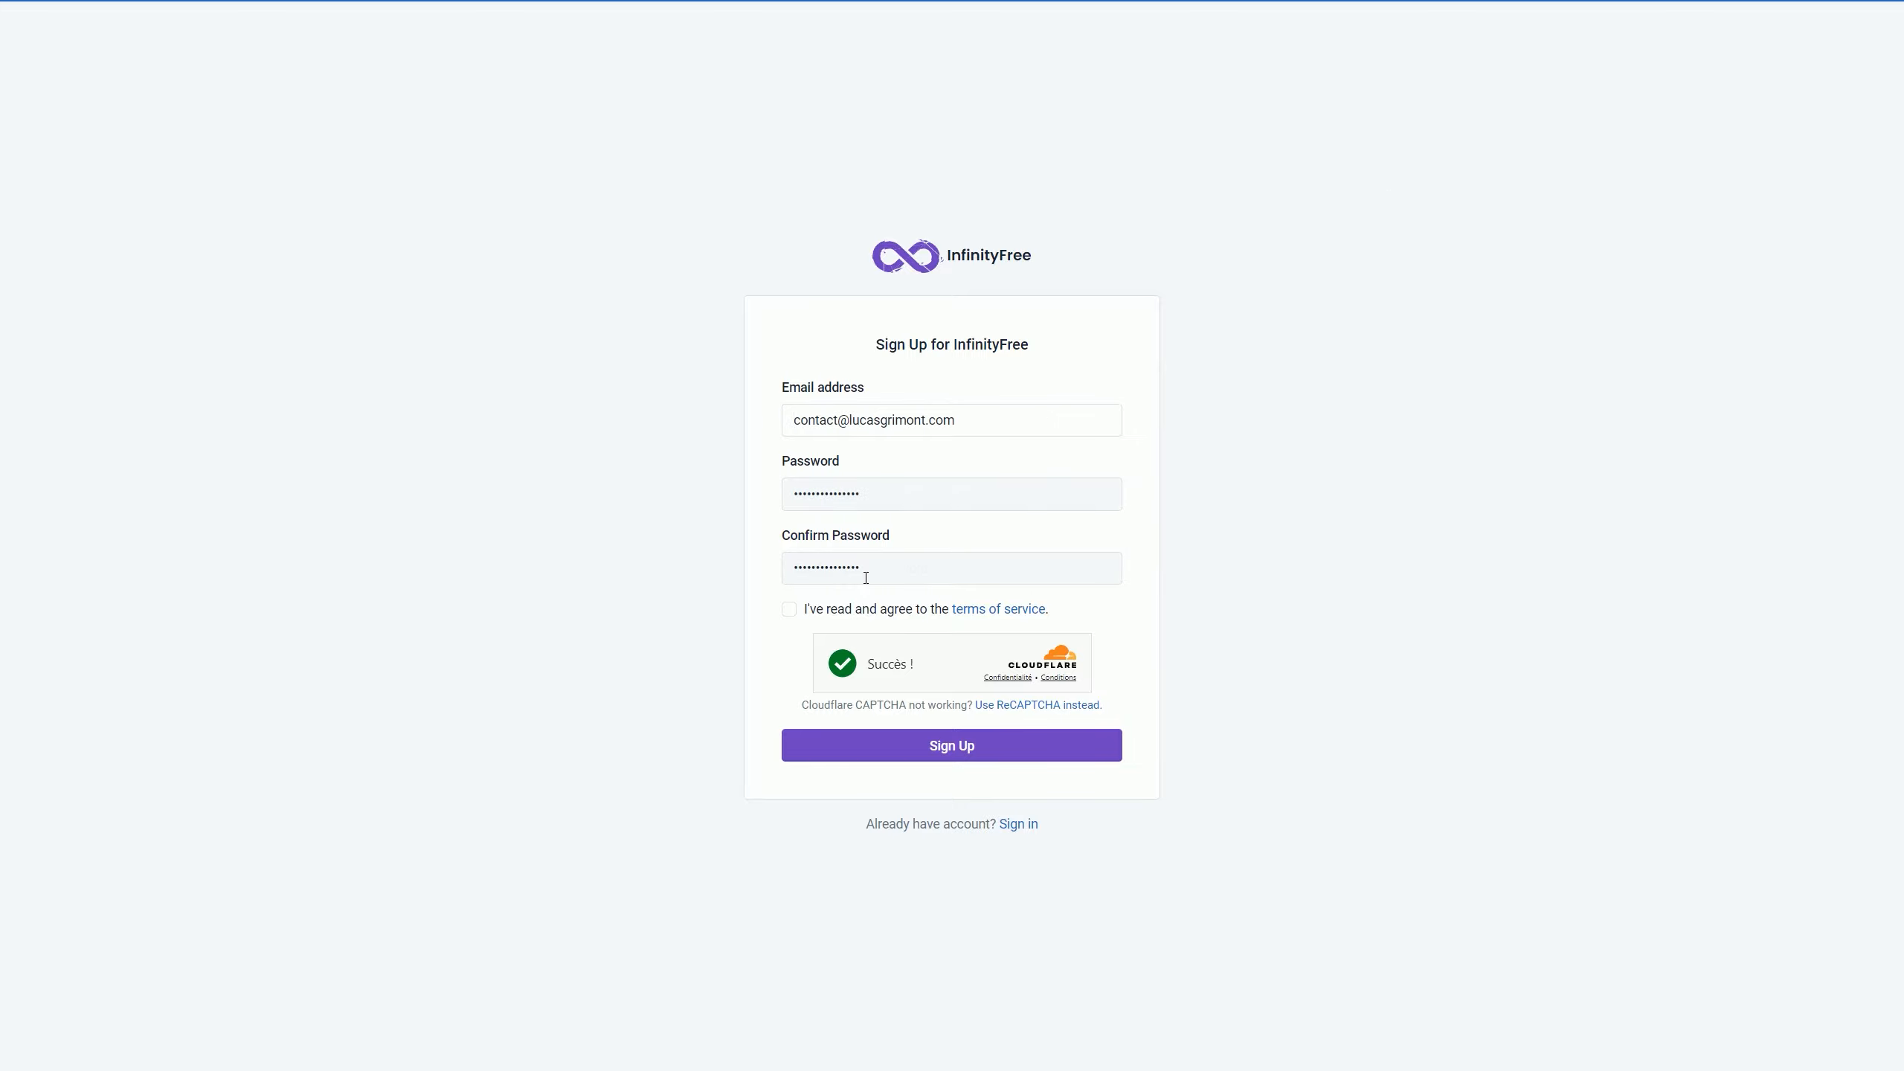
pyautogui.click(854, 615)
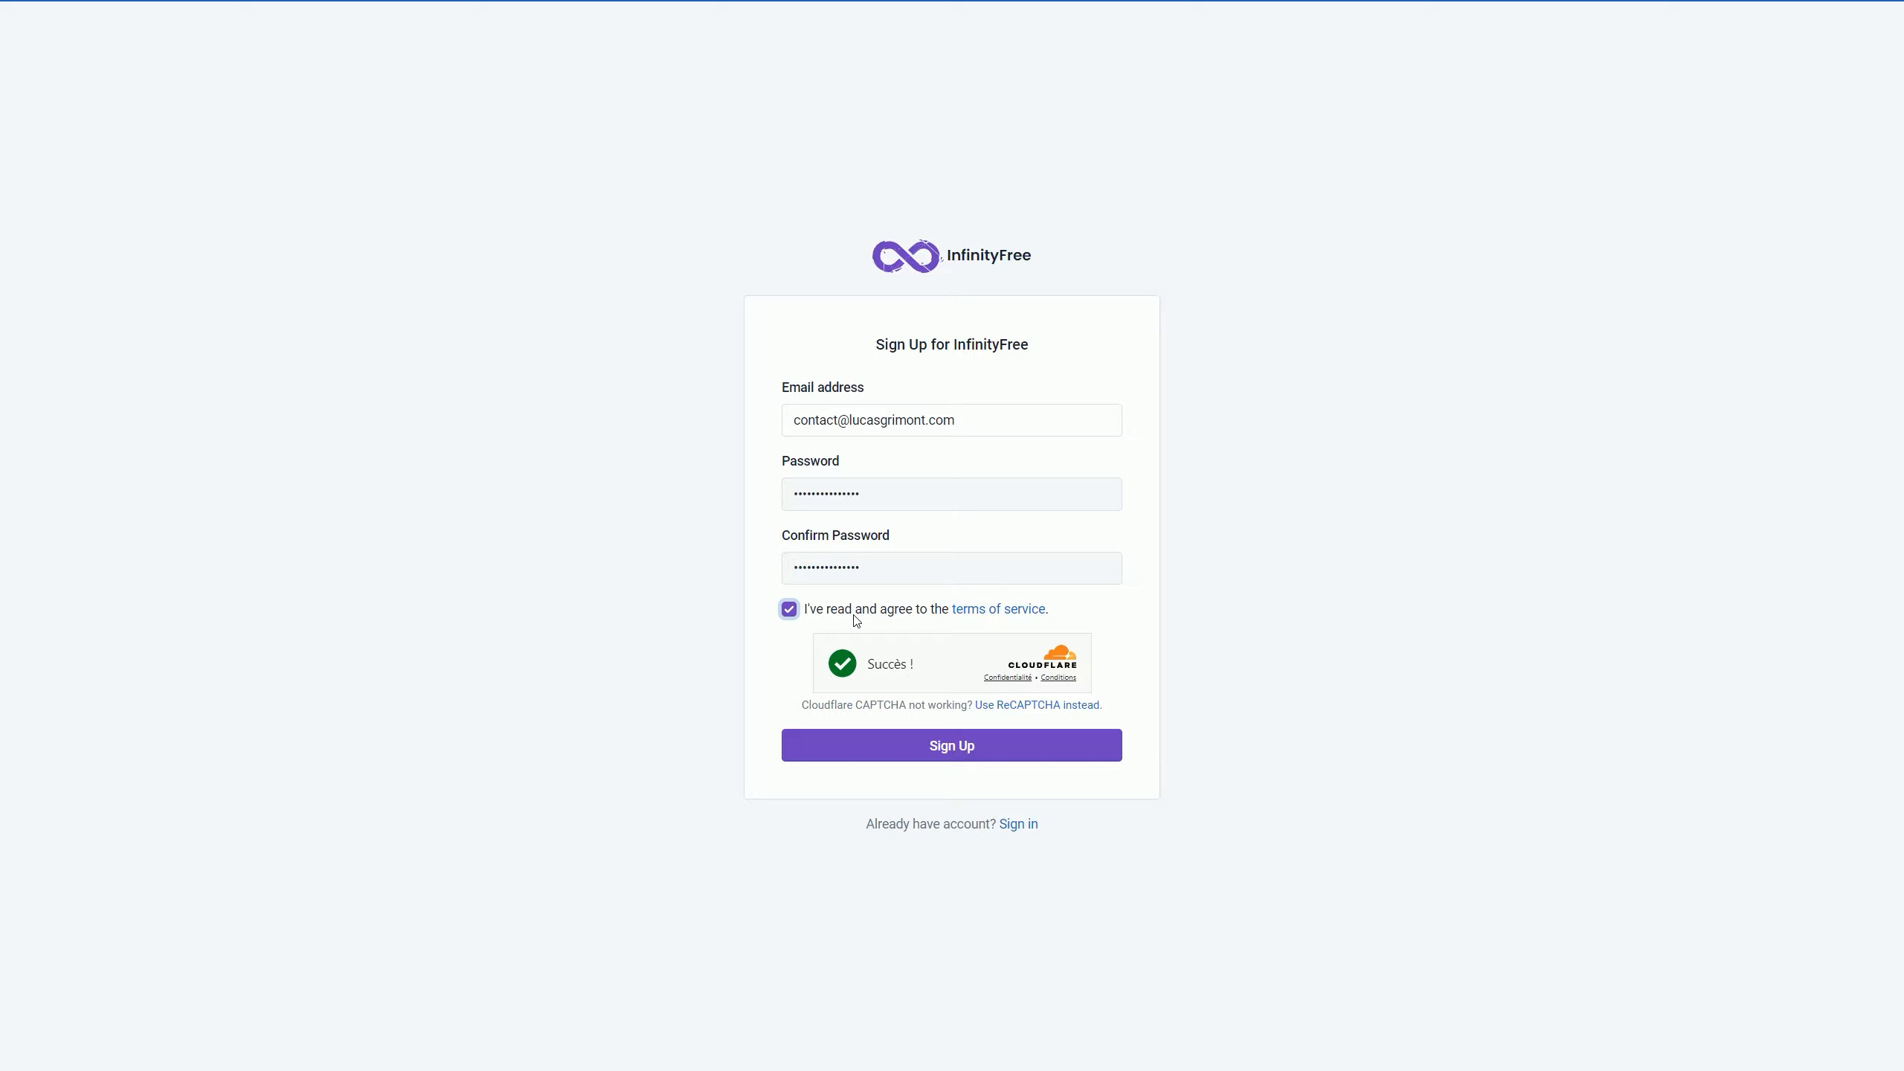
pyautogui.click(948, 750)
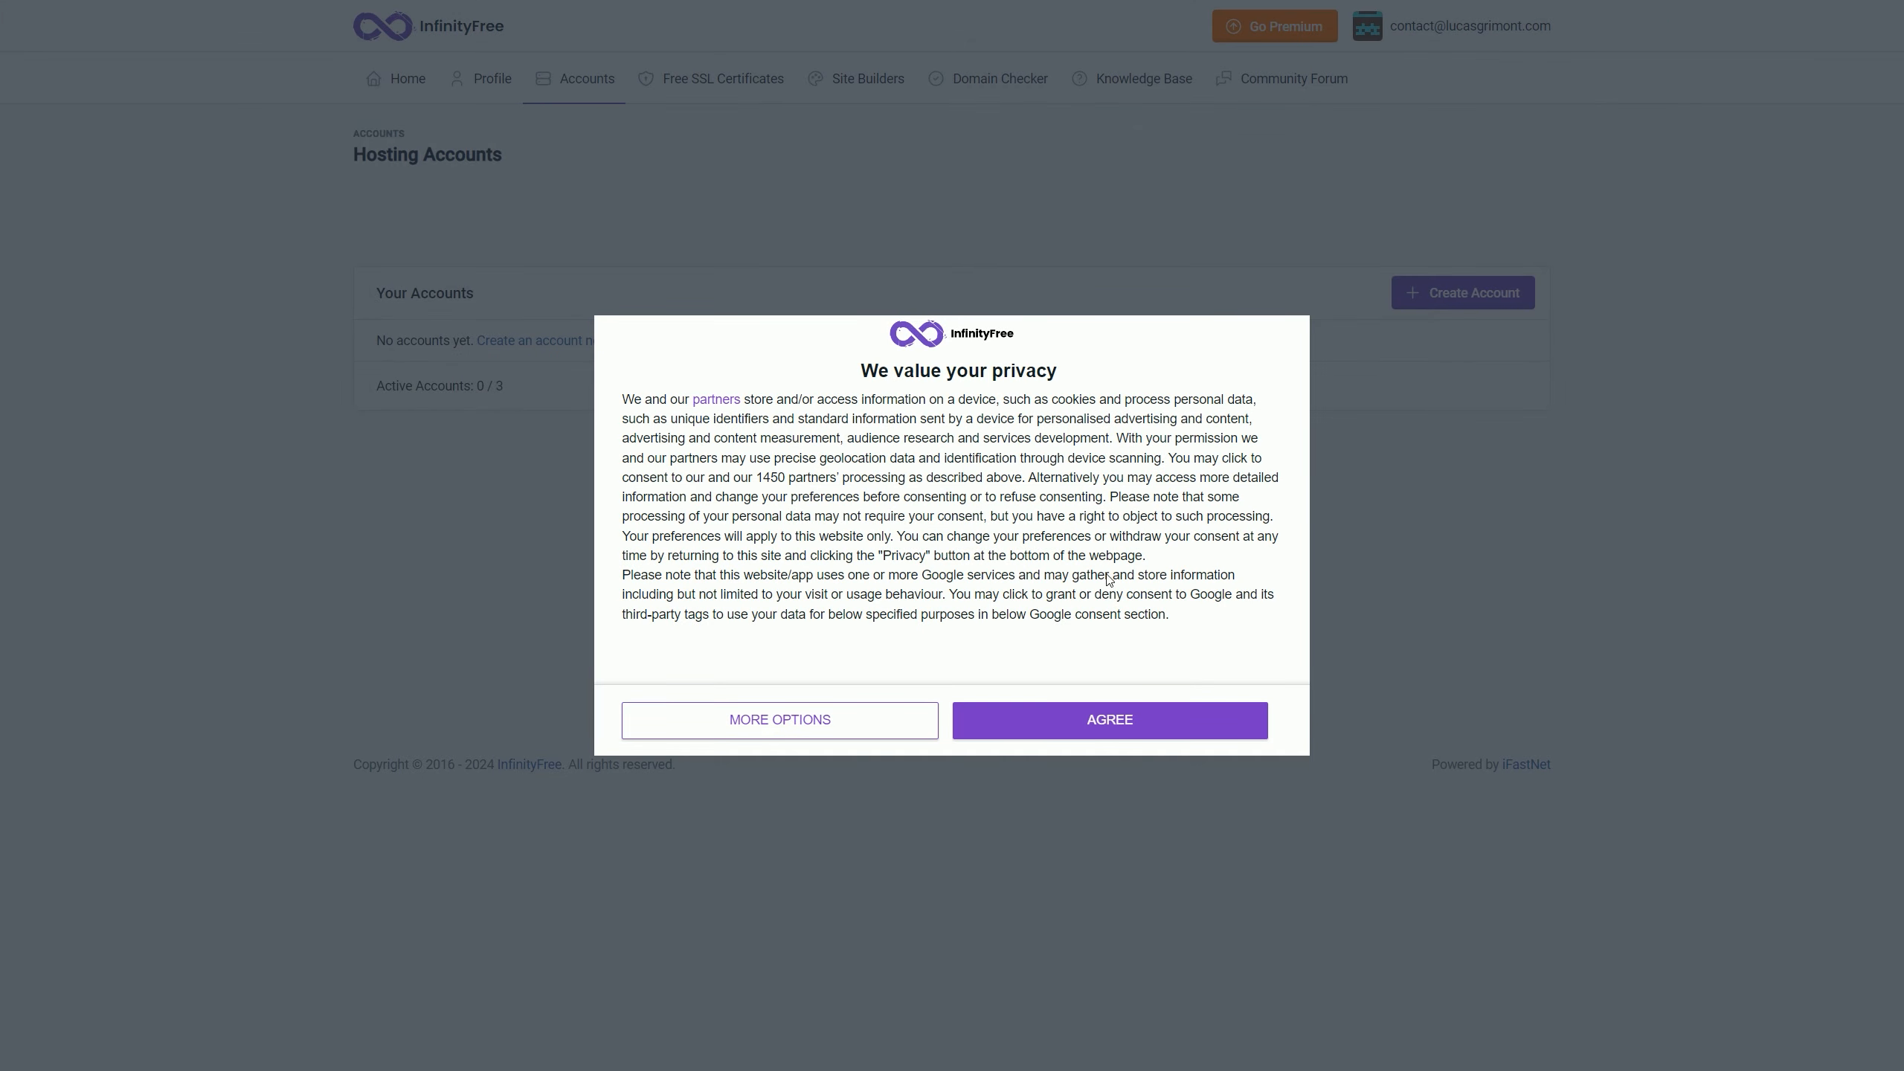
# Step: Begin a new hosting account on the free $0 InfinityFree plan, dismissing the consent prompt and ad
pyautogui.click(1107, 722)
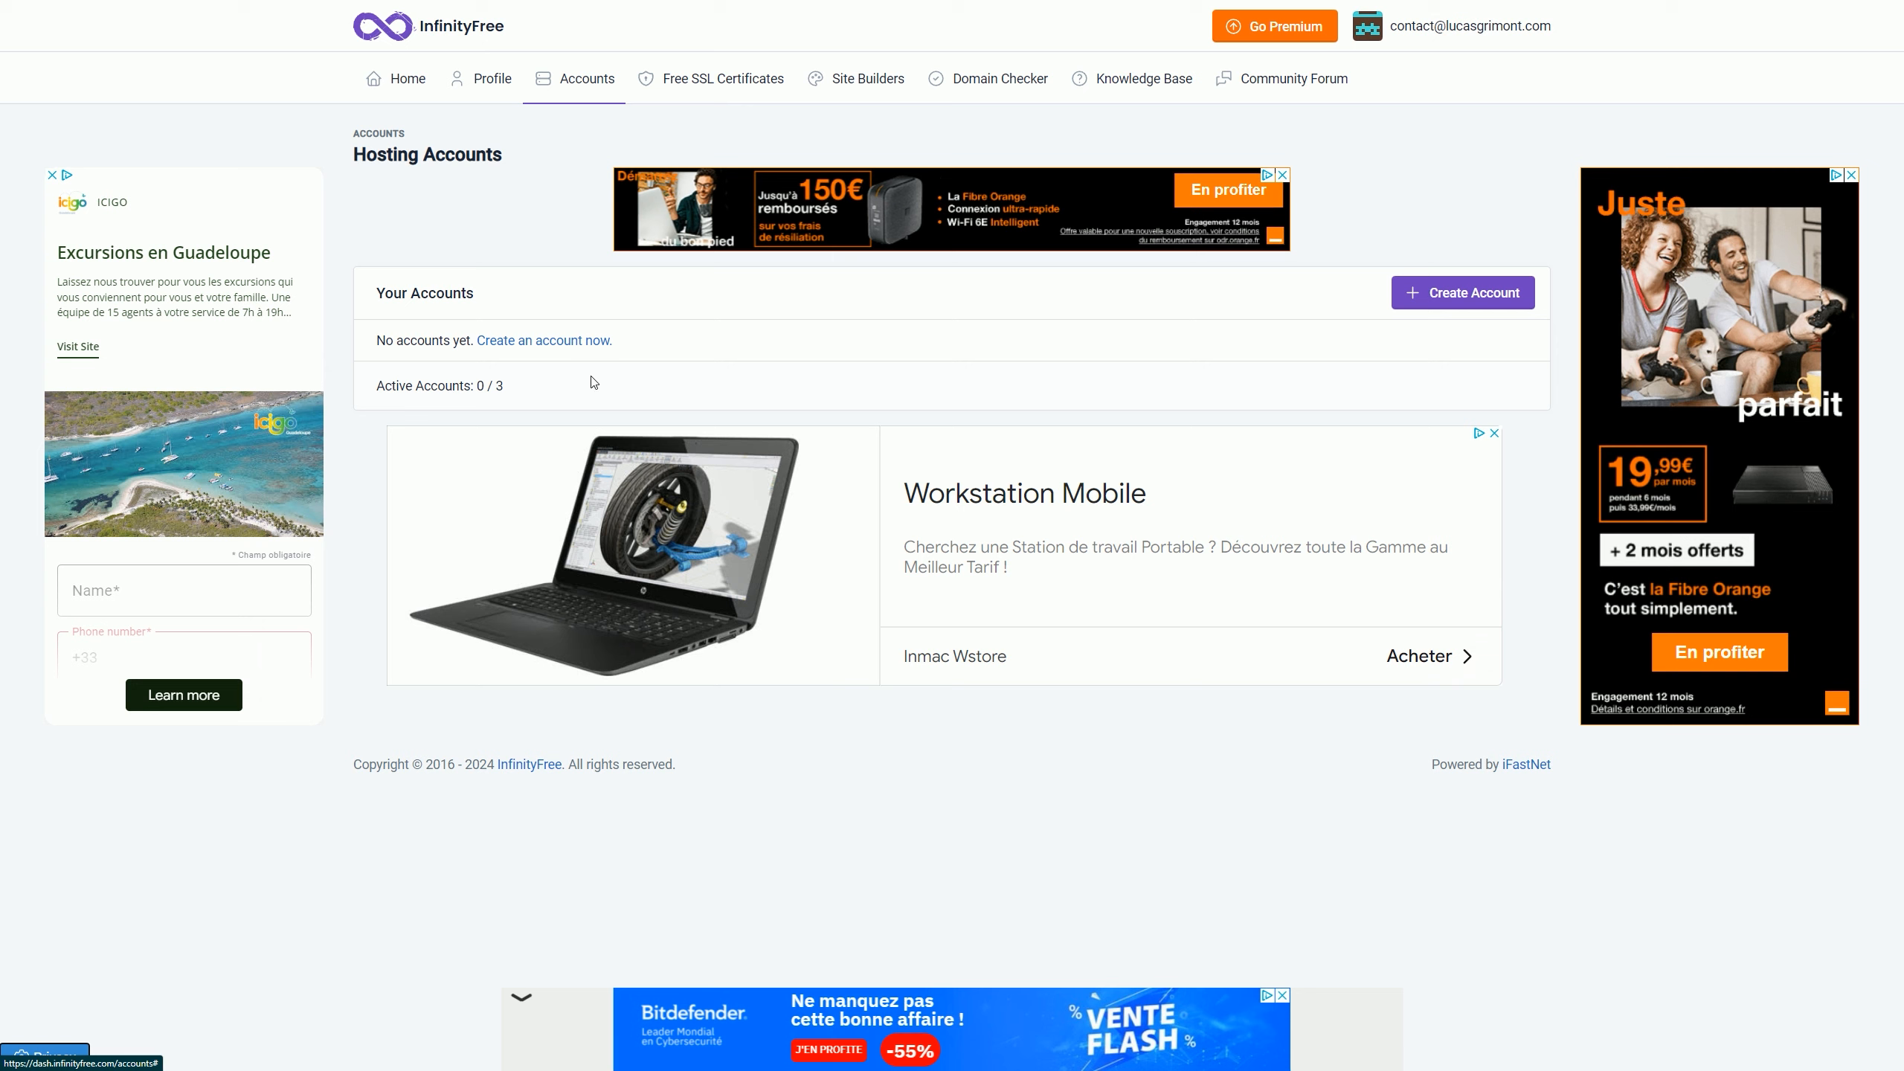
pyautogui.click(1473, 293)
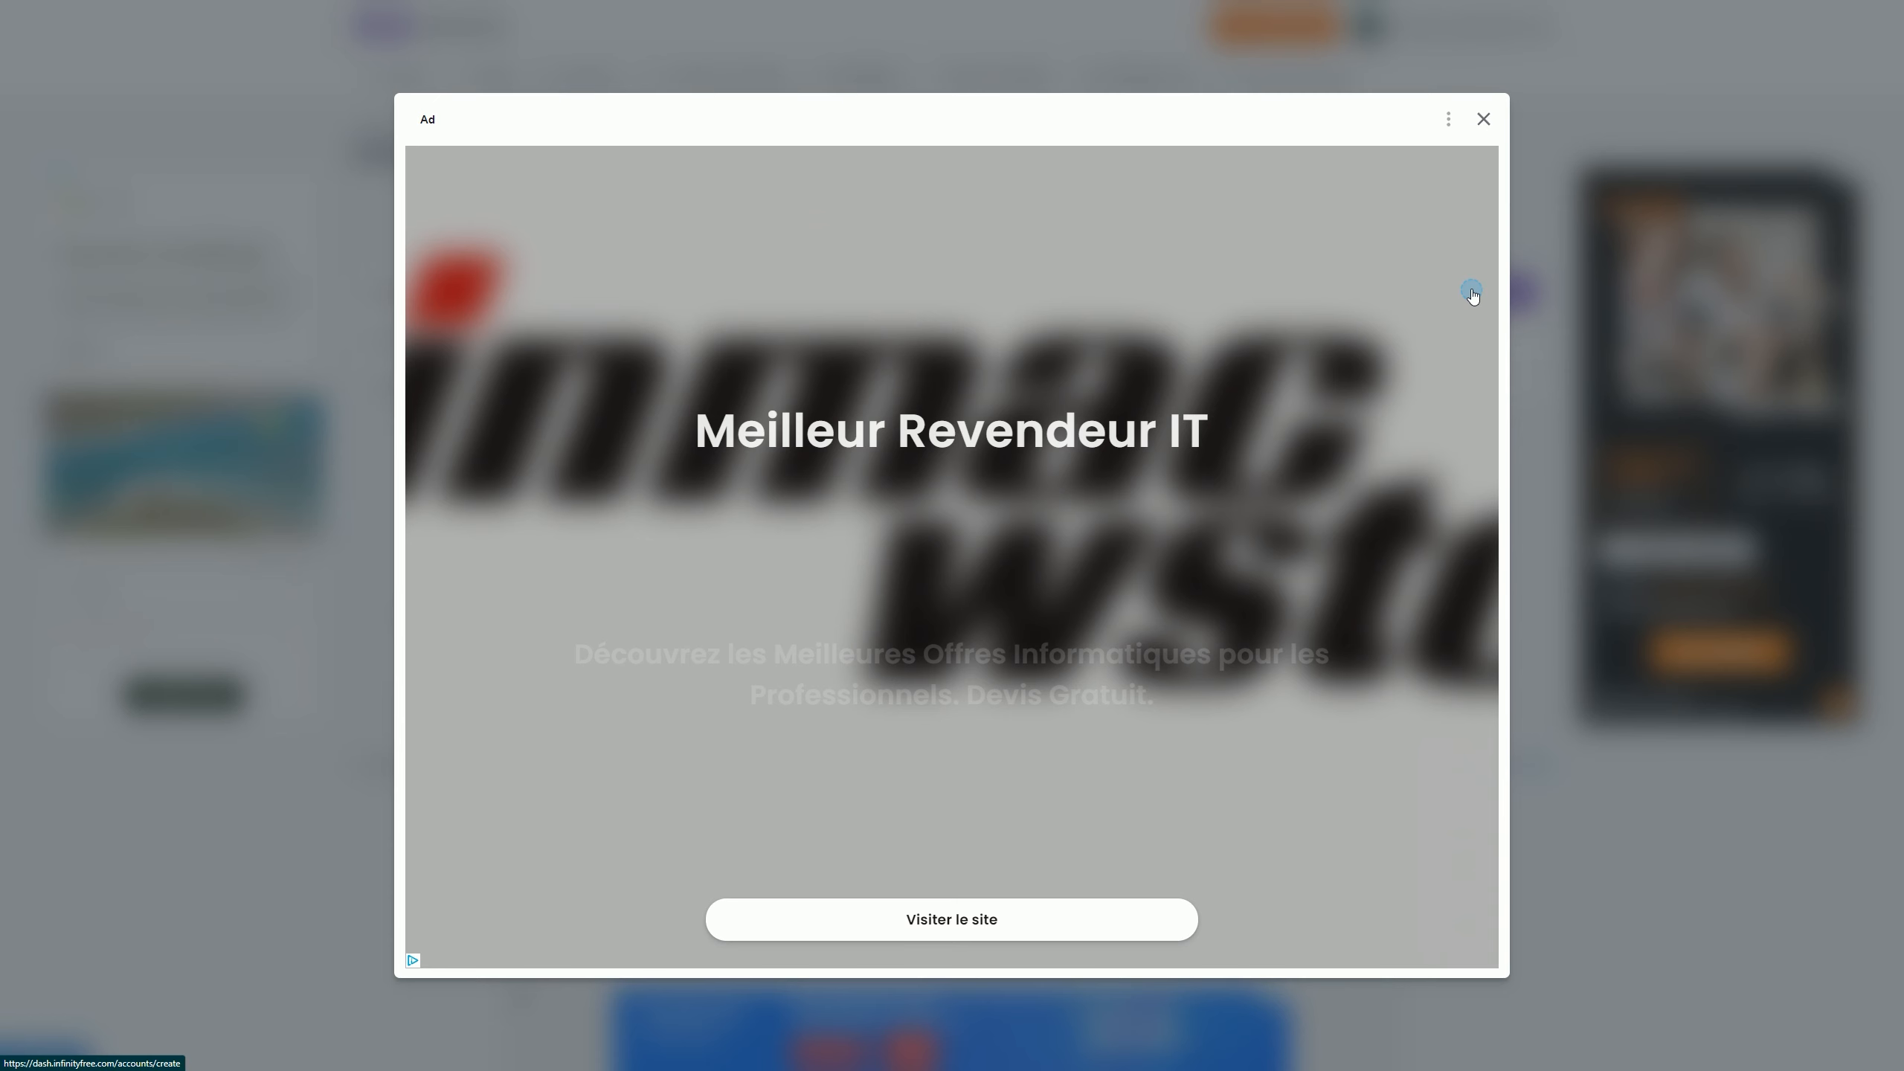
pyautogui.click(1484, 120)
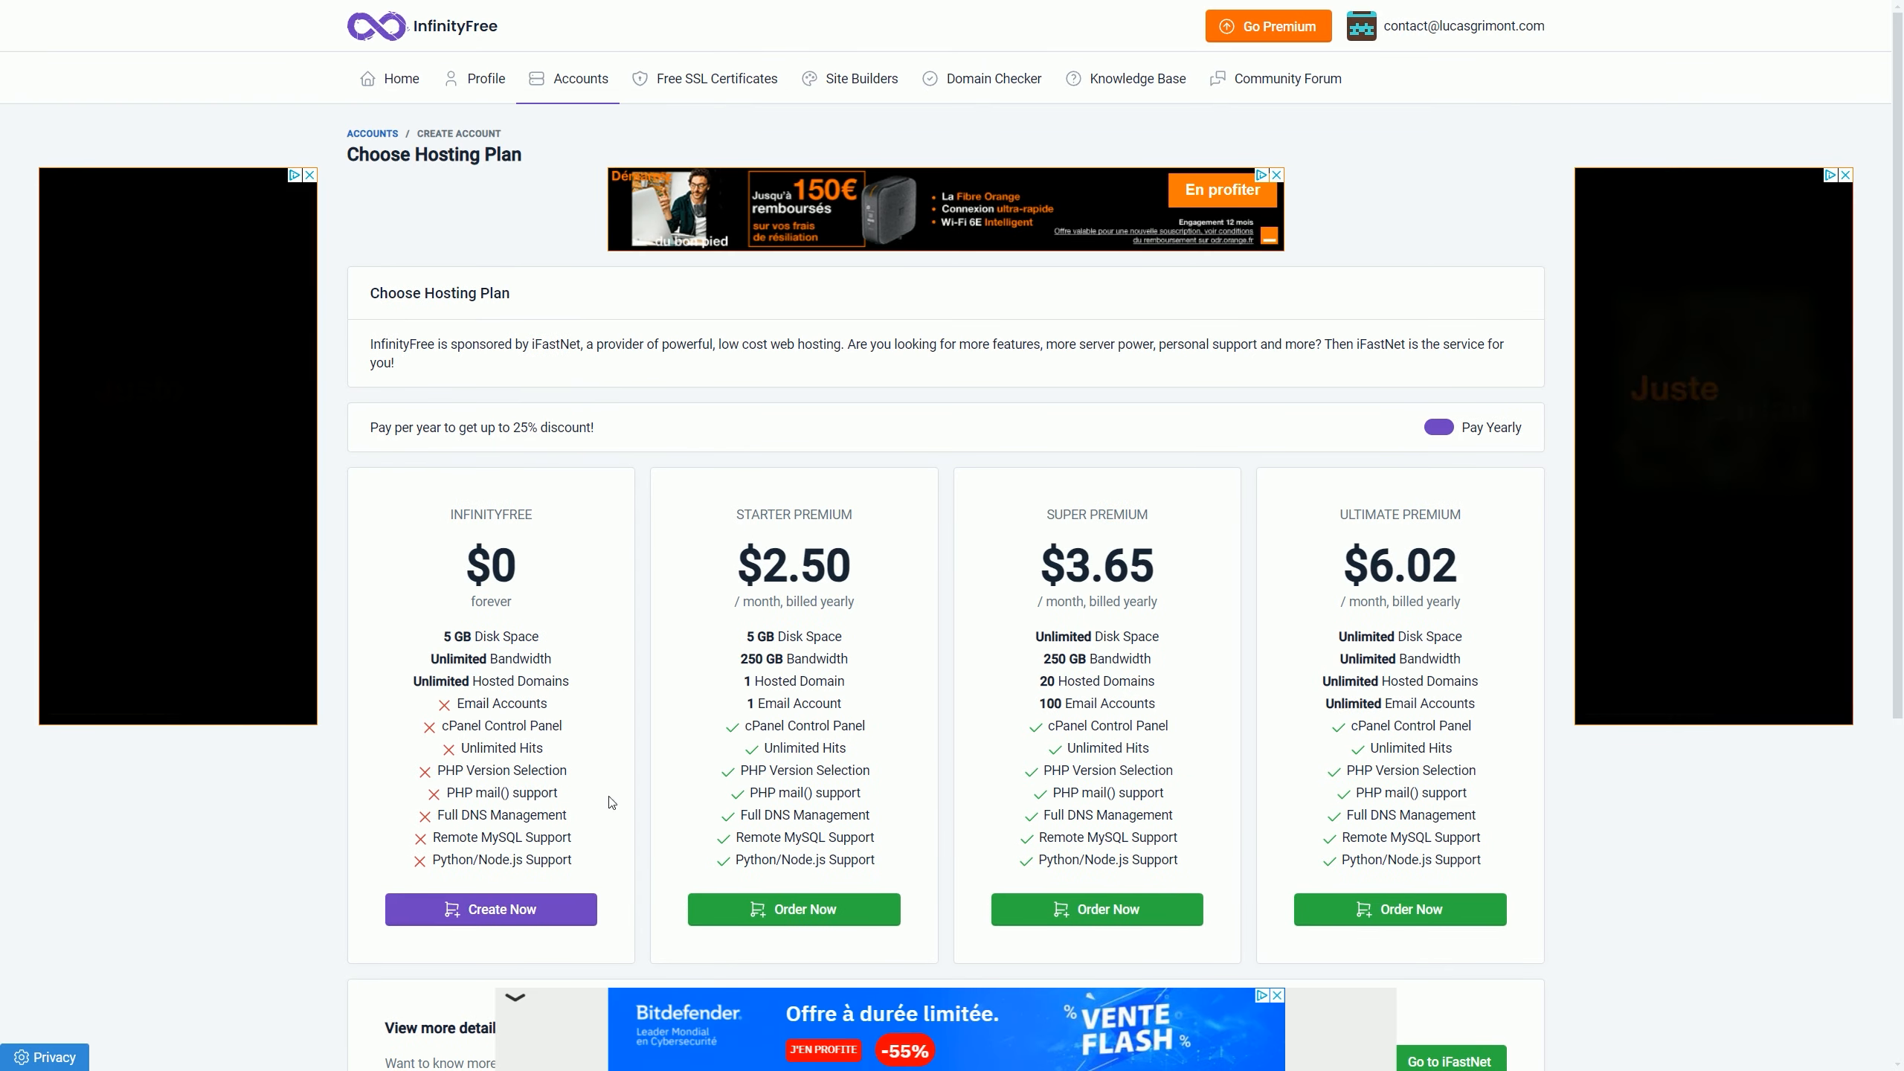
pyautogui.click(562, 922)
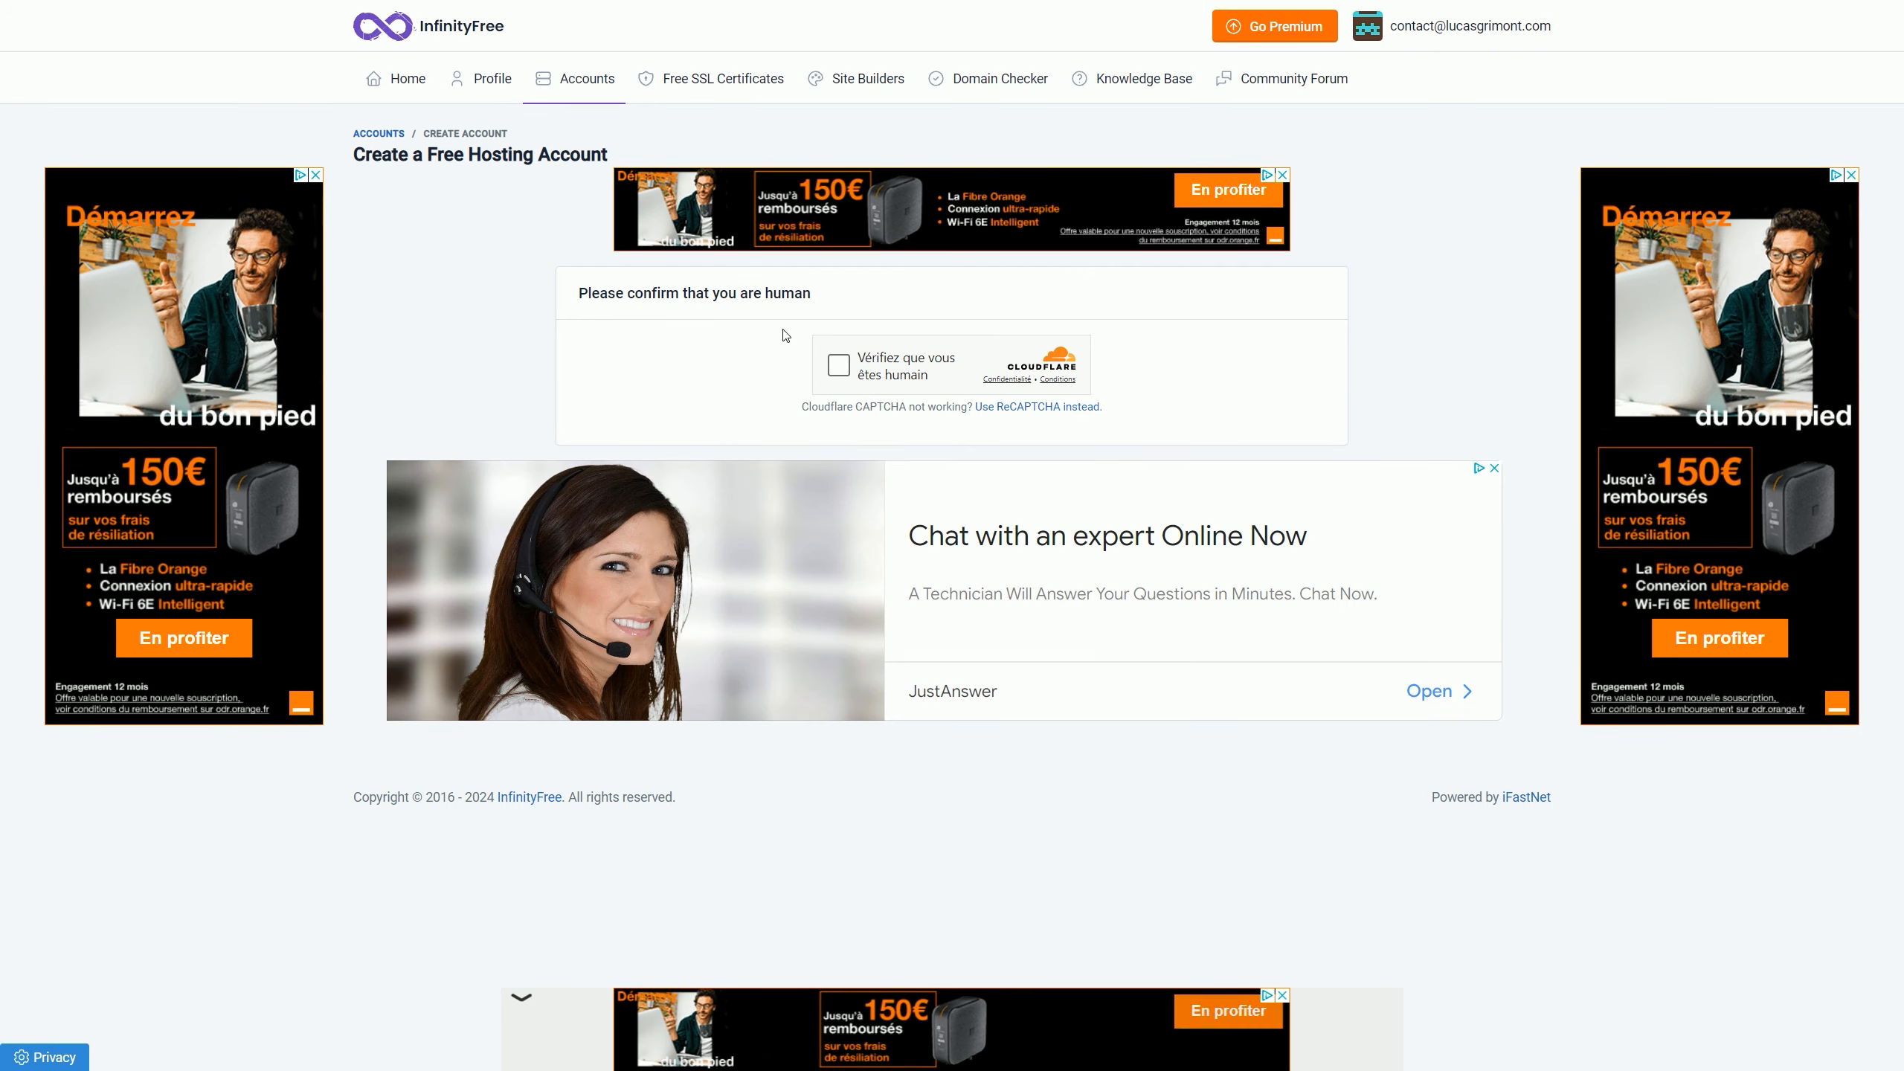
# Step: Pass the human check and claim the personal subdomain on .great-site.net once it shows as available
pyautogui.click(838, 367)
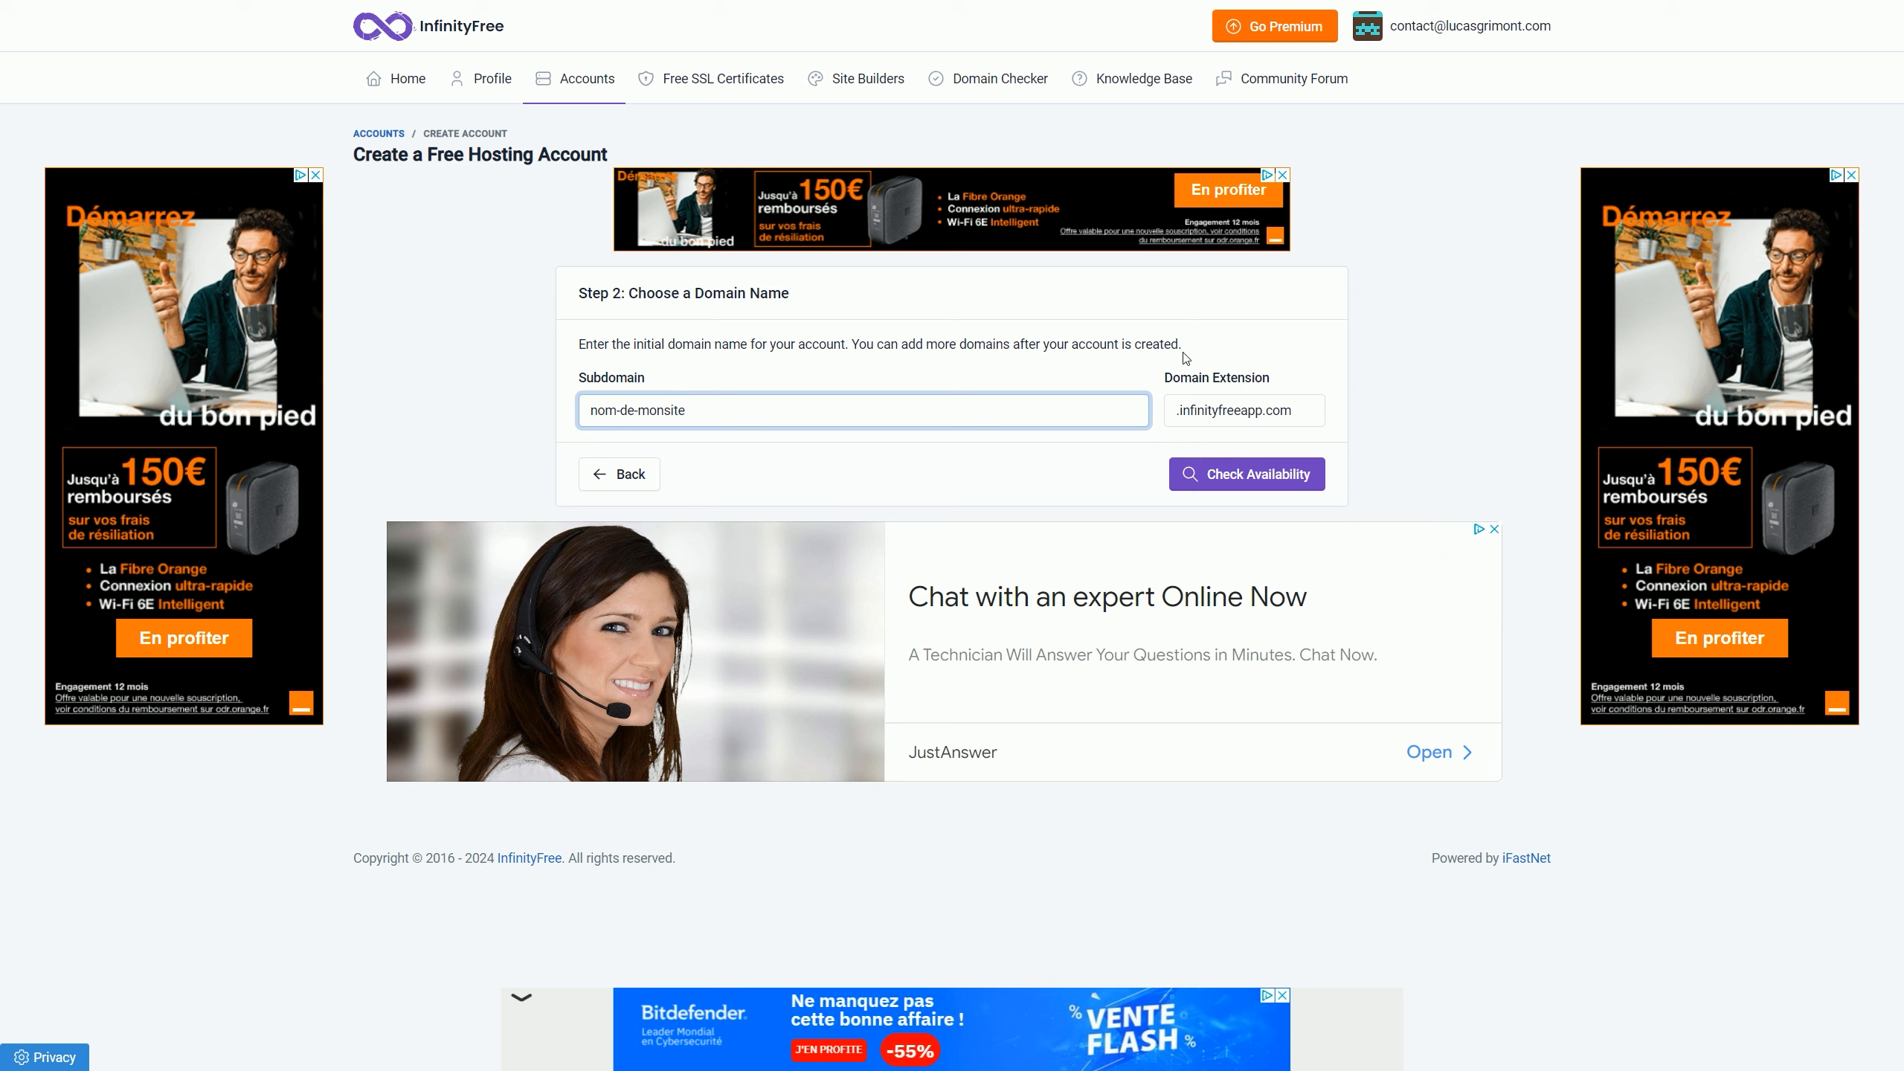
pyautogui.click(1291, 413)
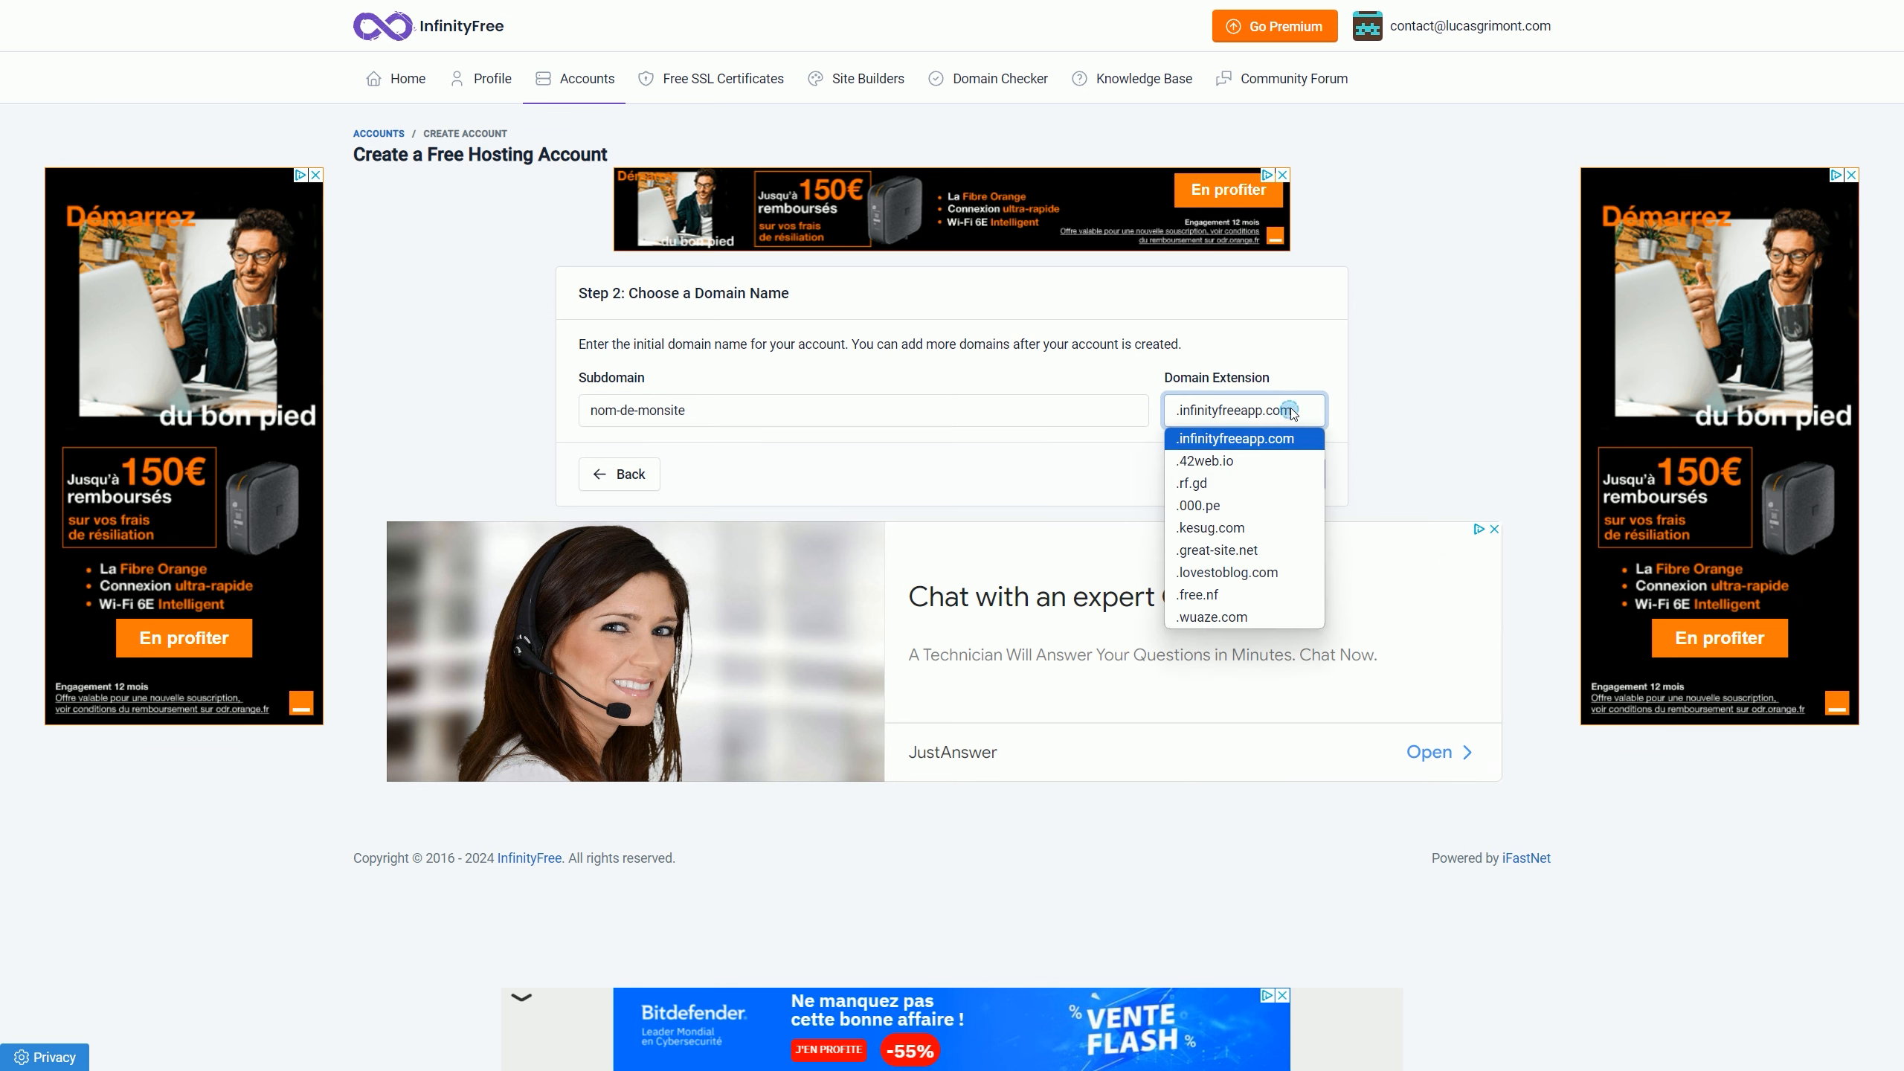
pyautogui.click(1271, 552)
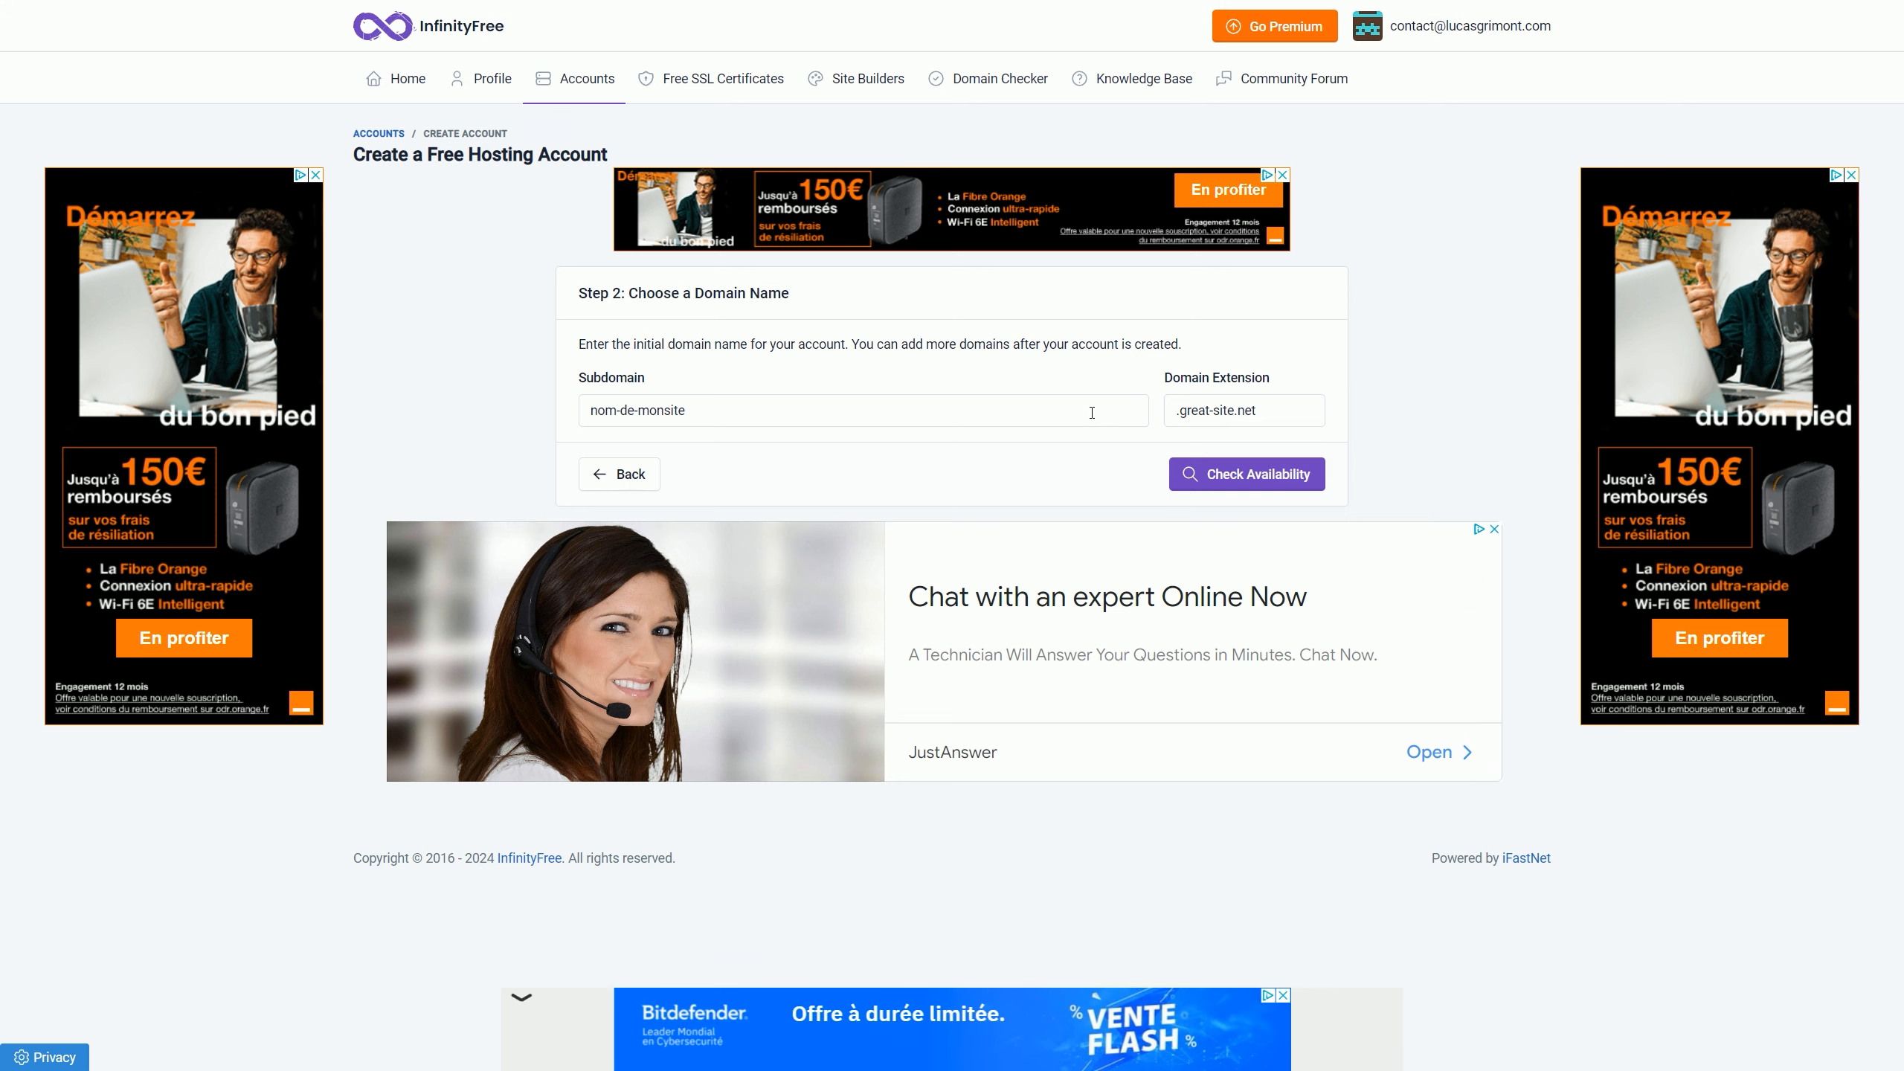
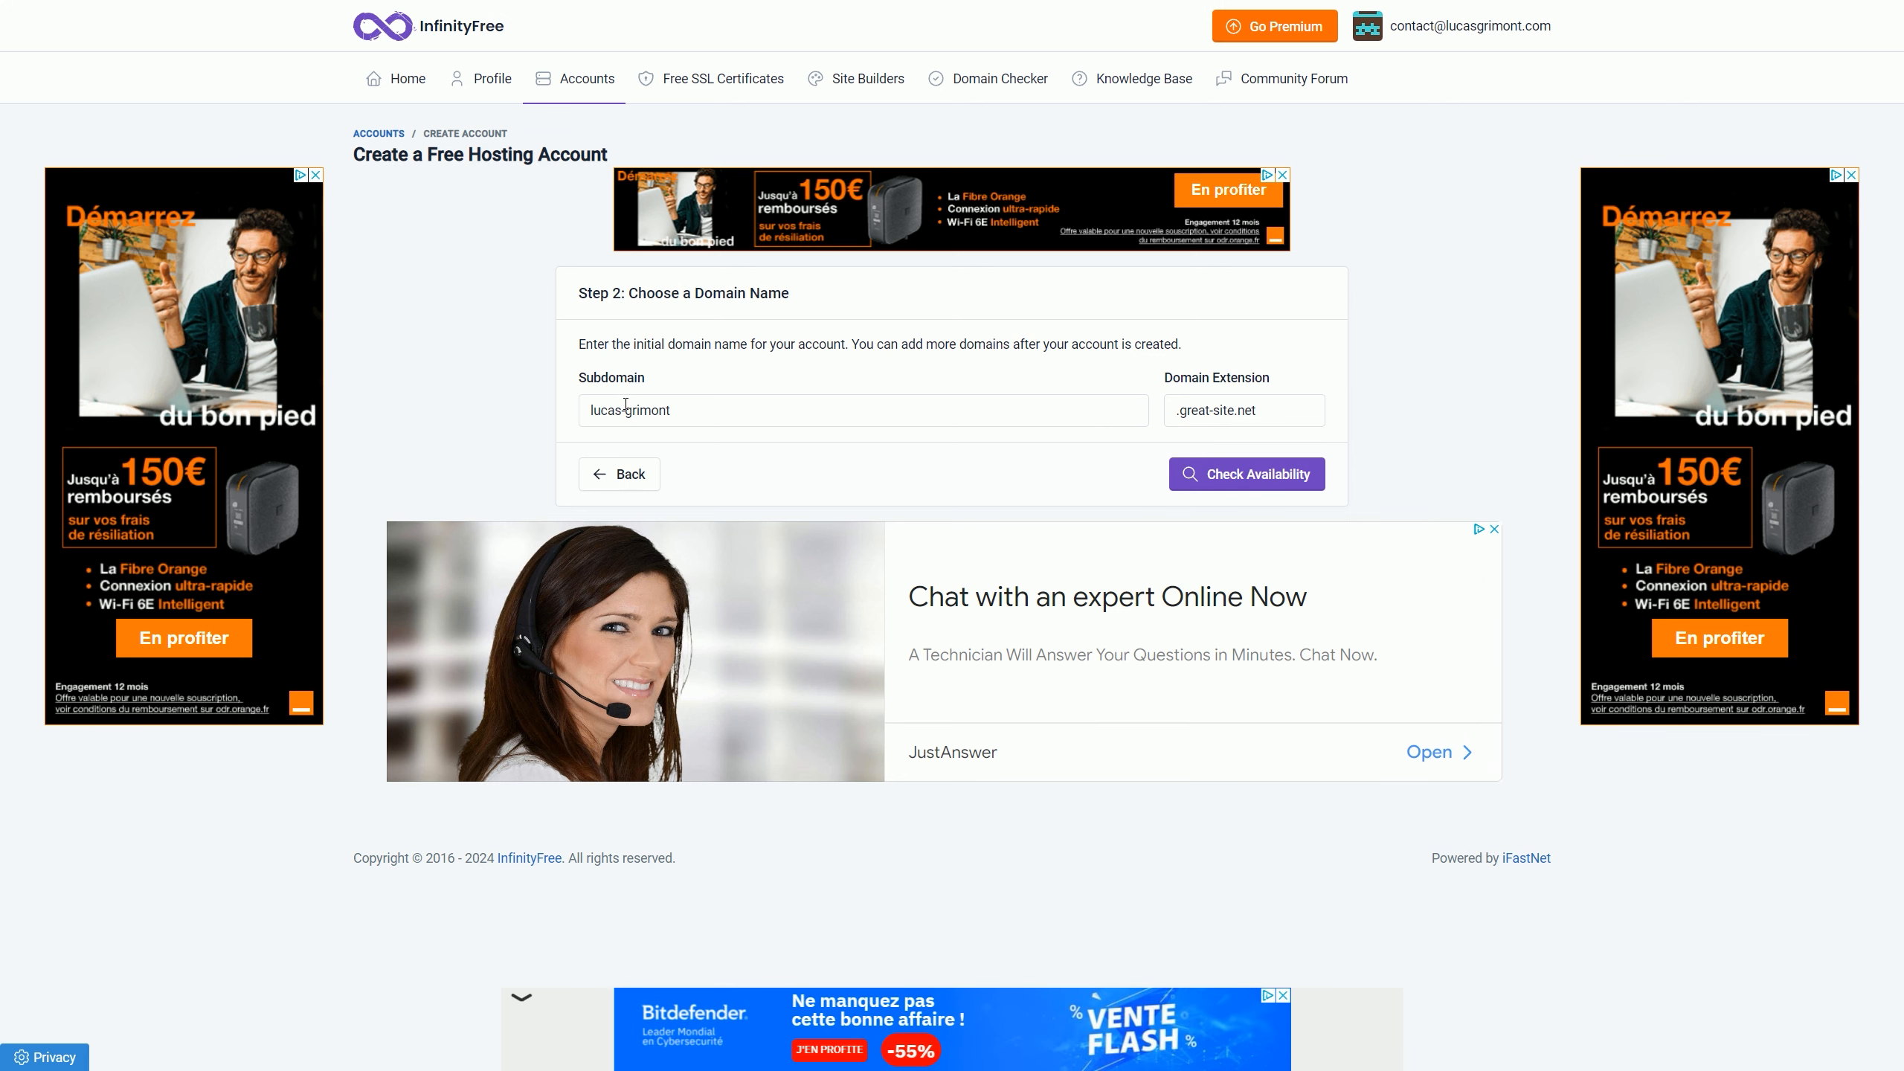
pyautogui.click(1250, 476)
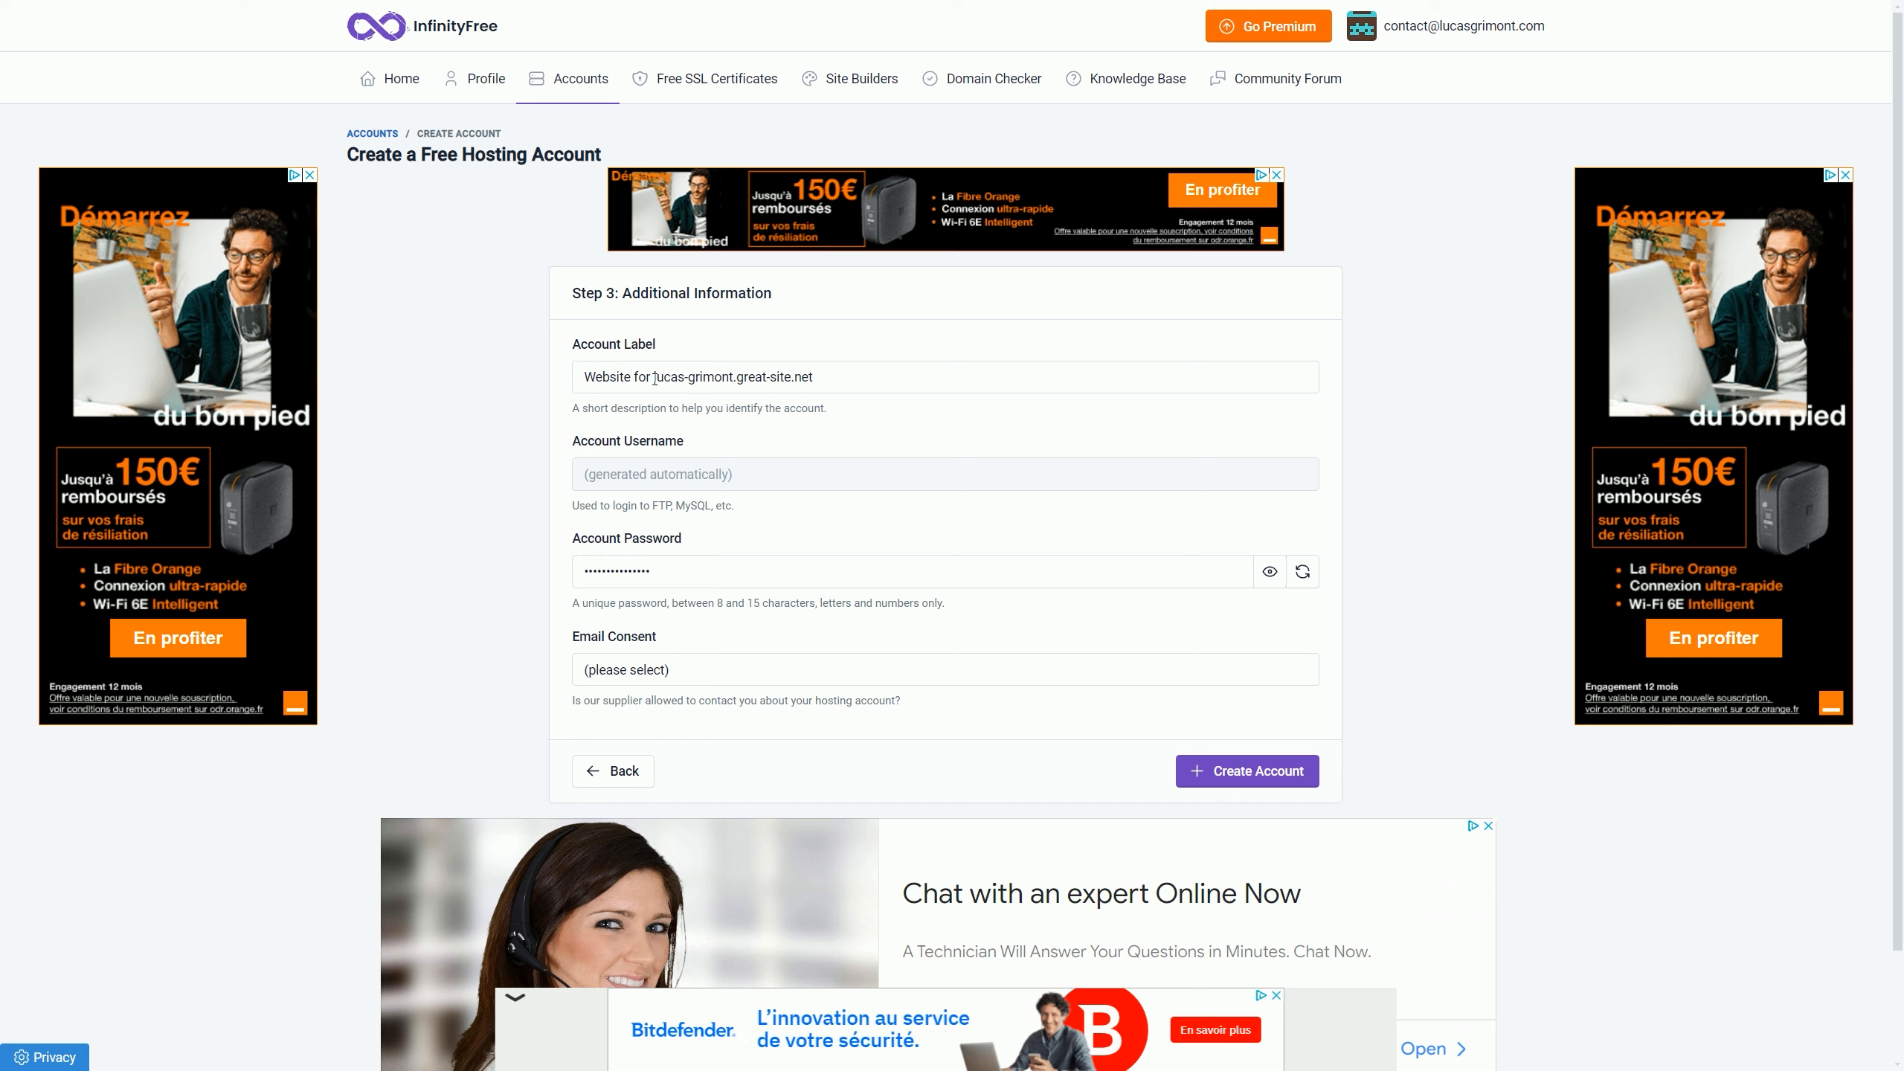
# Step: Label the account 'WordPress', set email consent to I Do Not Approve, and create it
pyautogui.moveTo(655, 379); pyautogui.dragTo(579, 377)
pyautogui.write('WordPress')
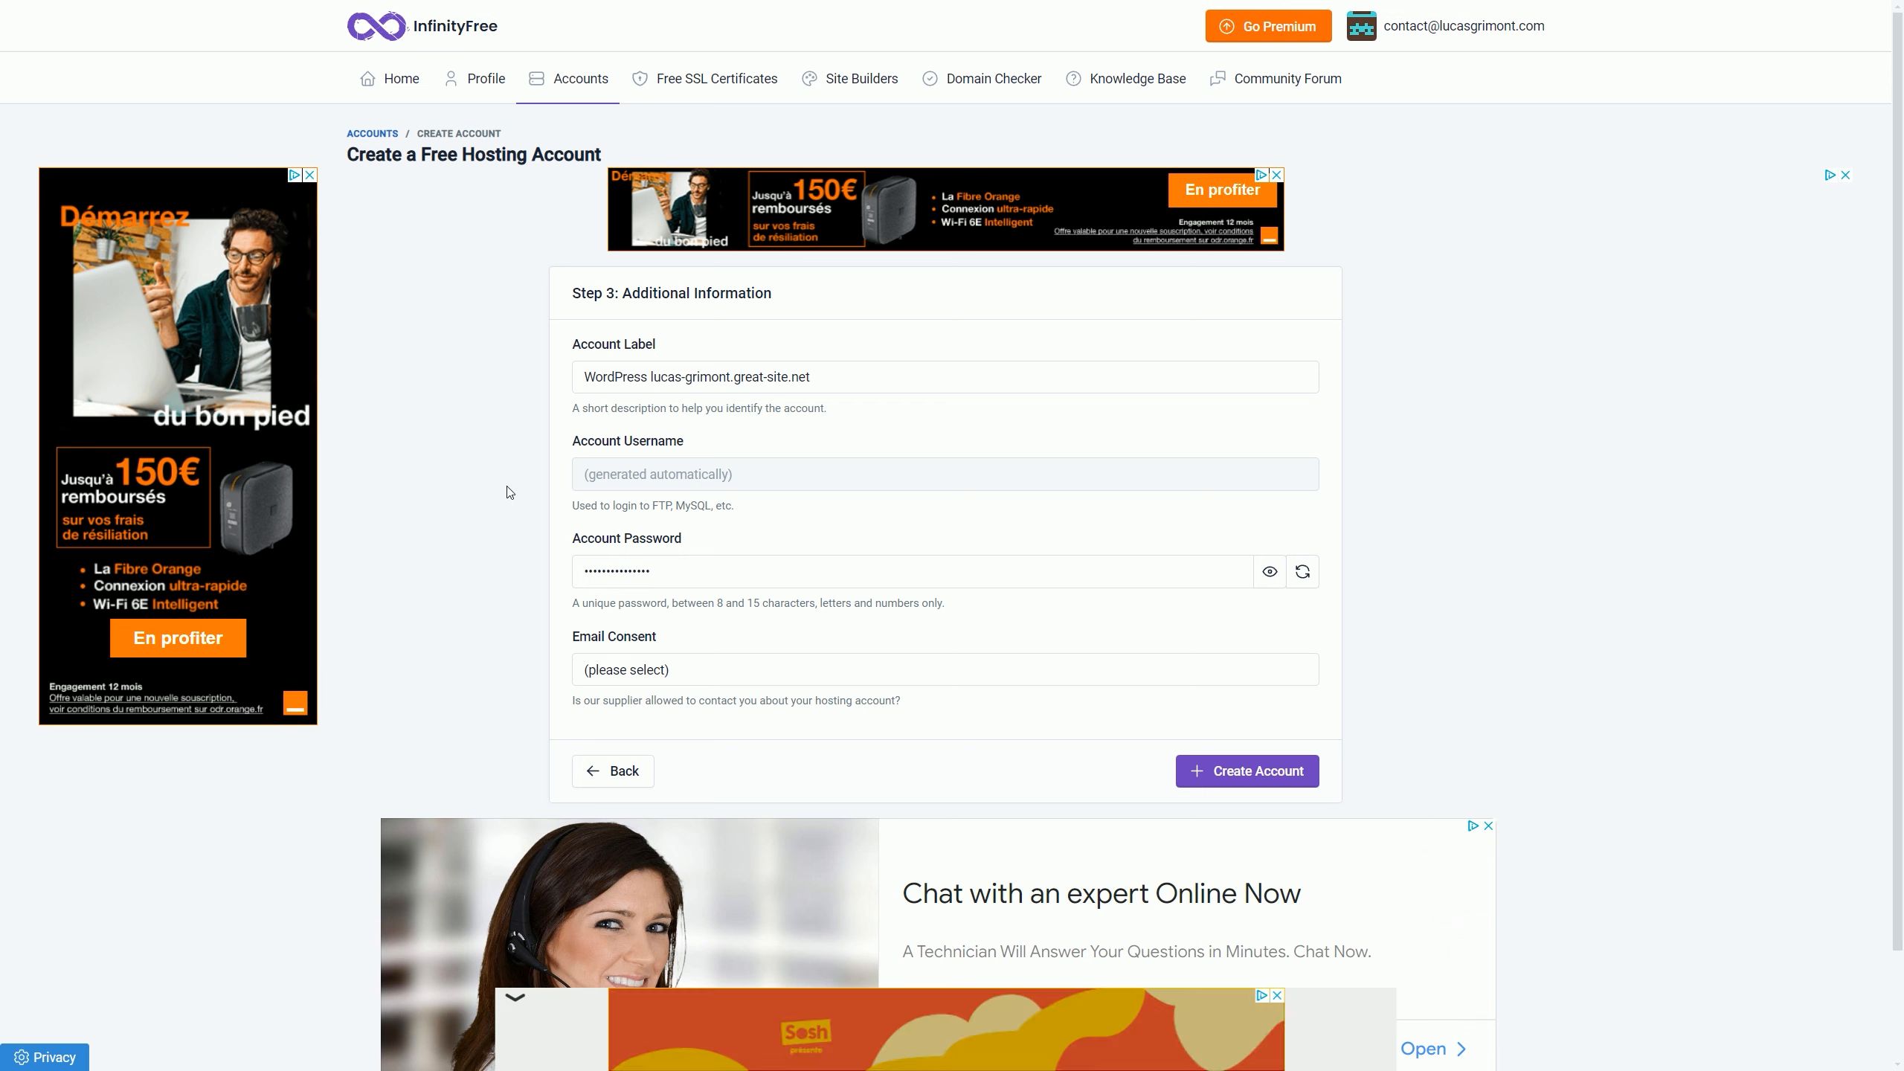
pyautogui.click(690, 662)
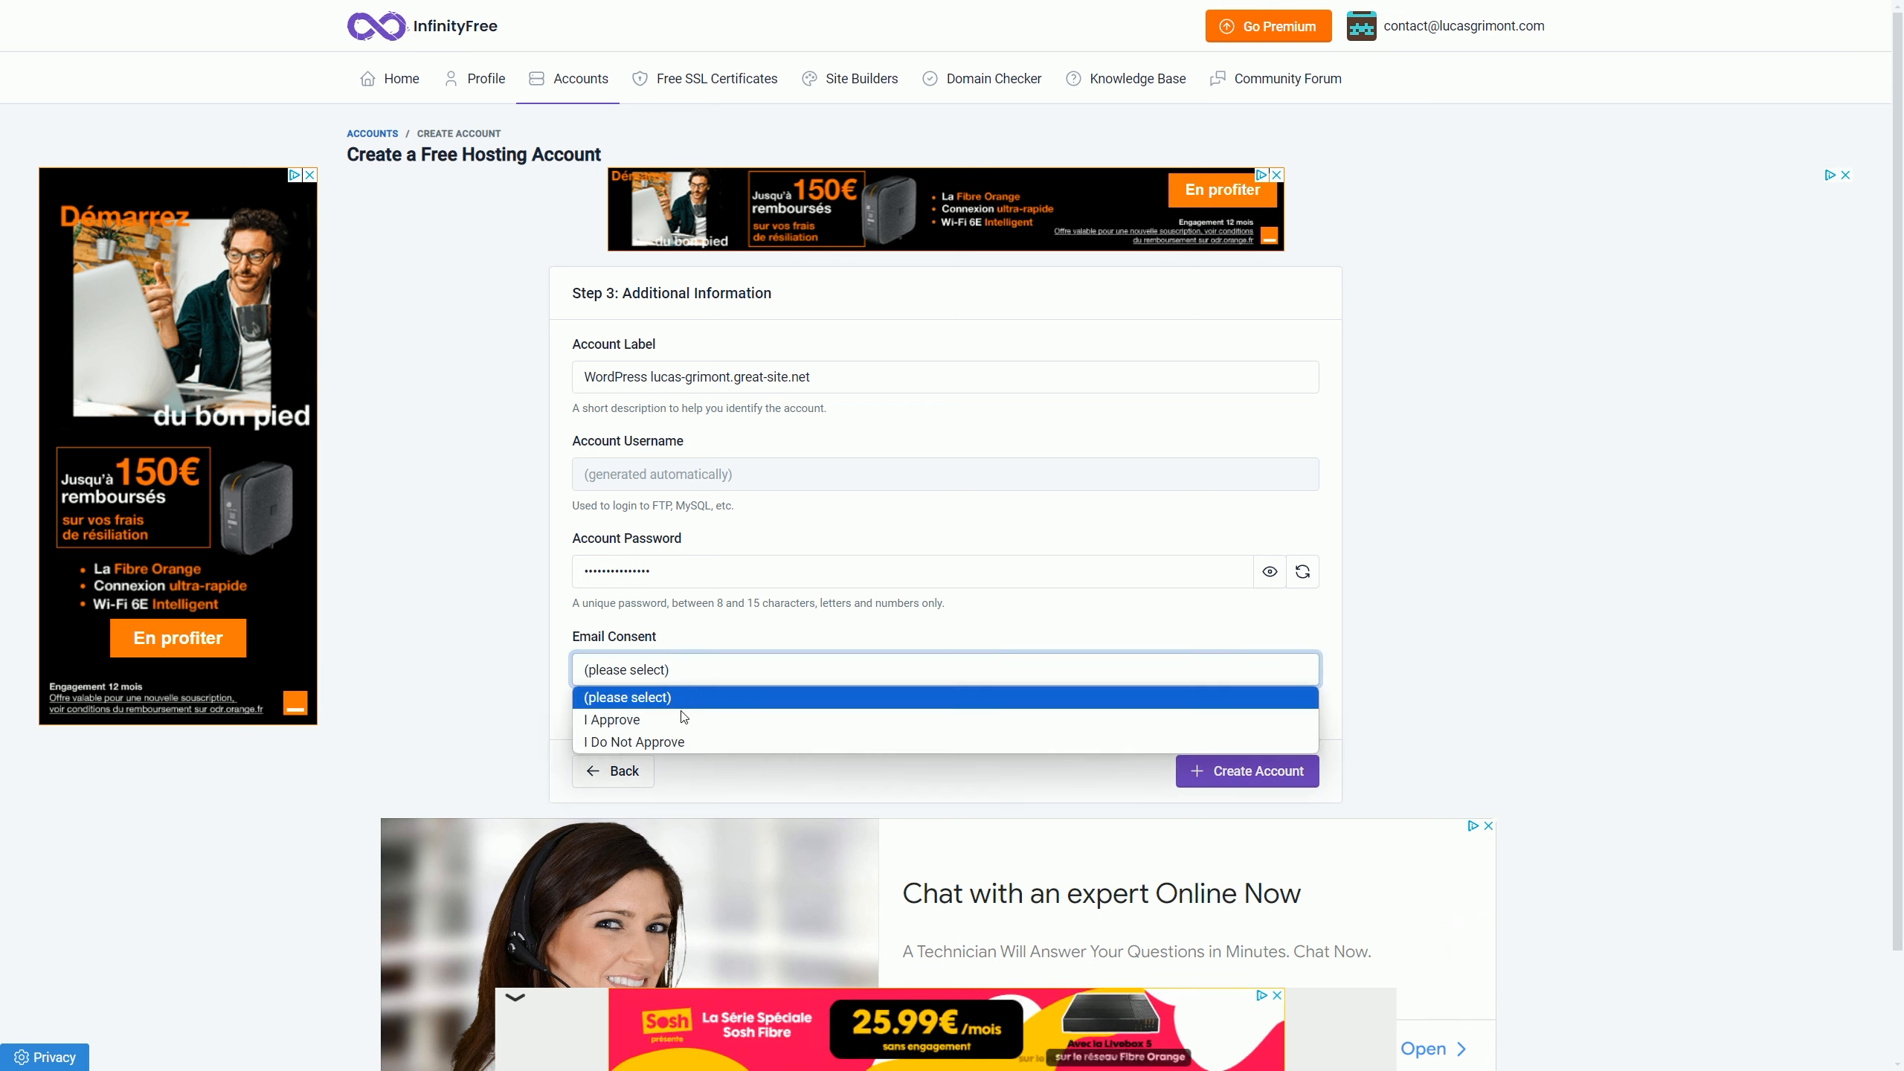
pyautogui.click(684, 739)
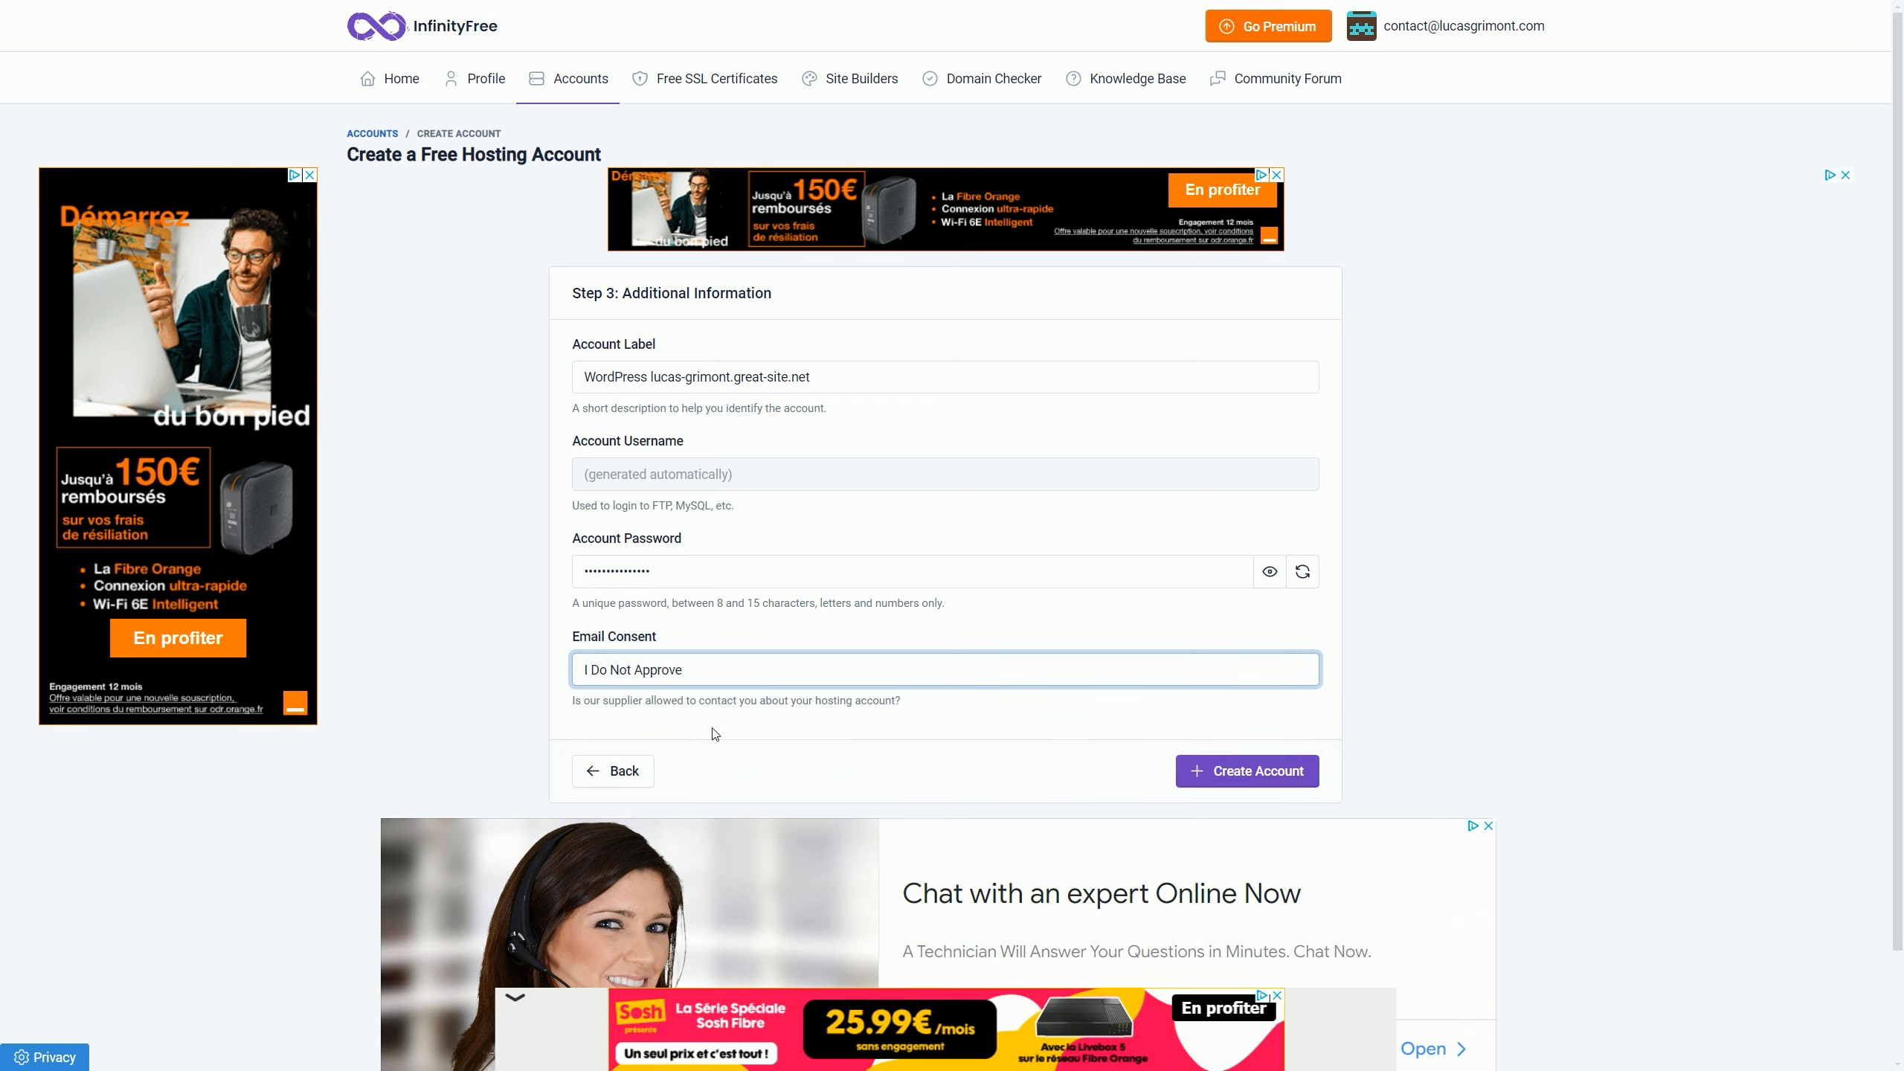
pyautogui.click(715, 734)
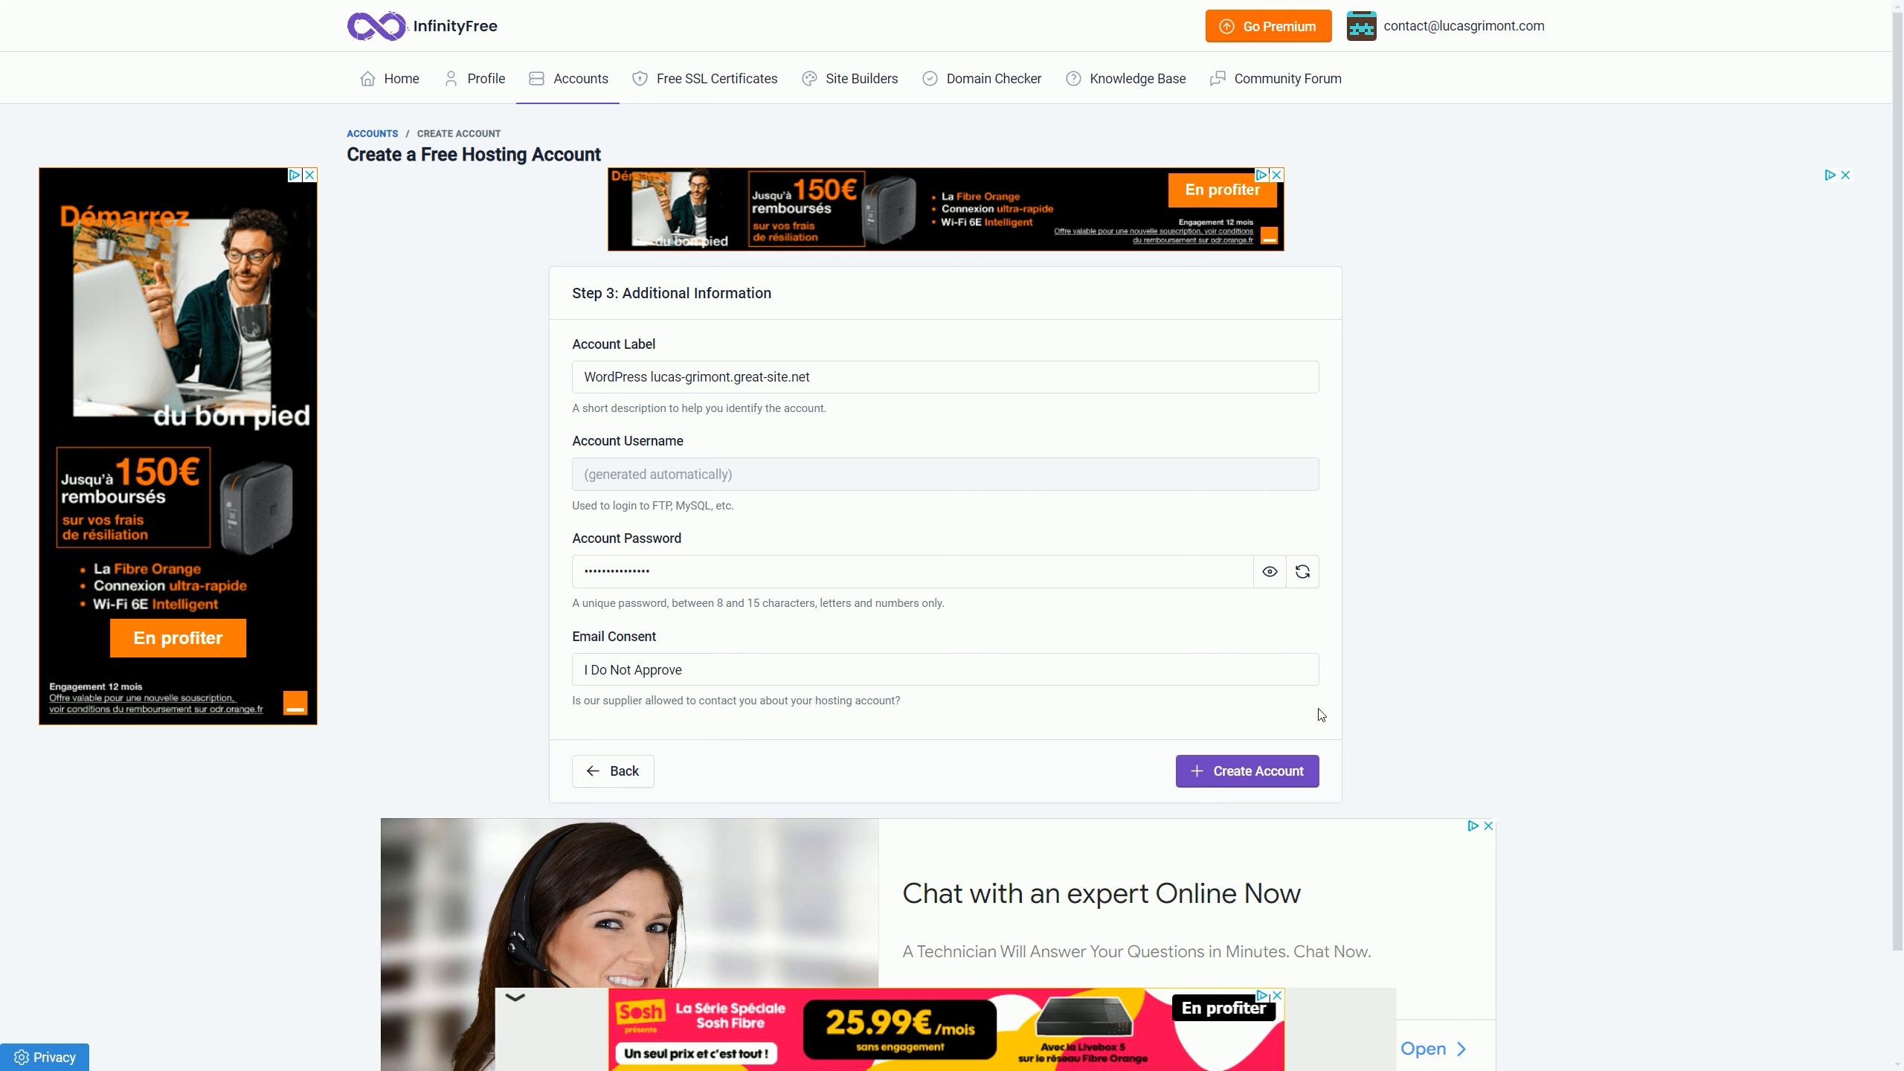
pyautogui.click(1288, 766)
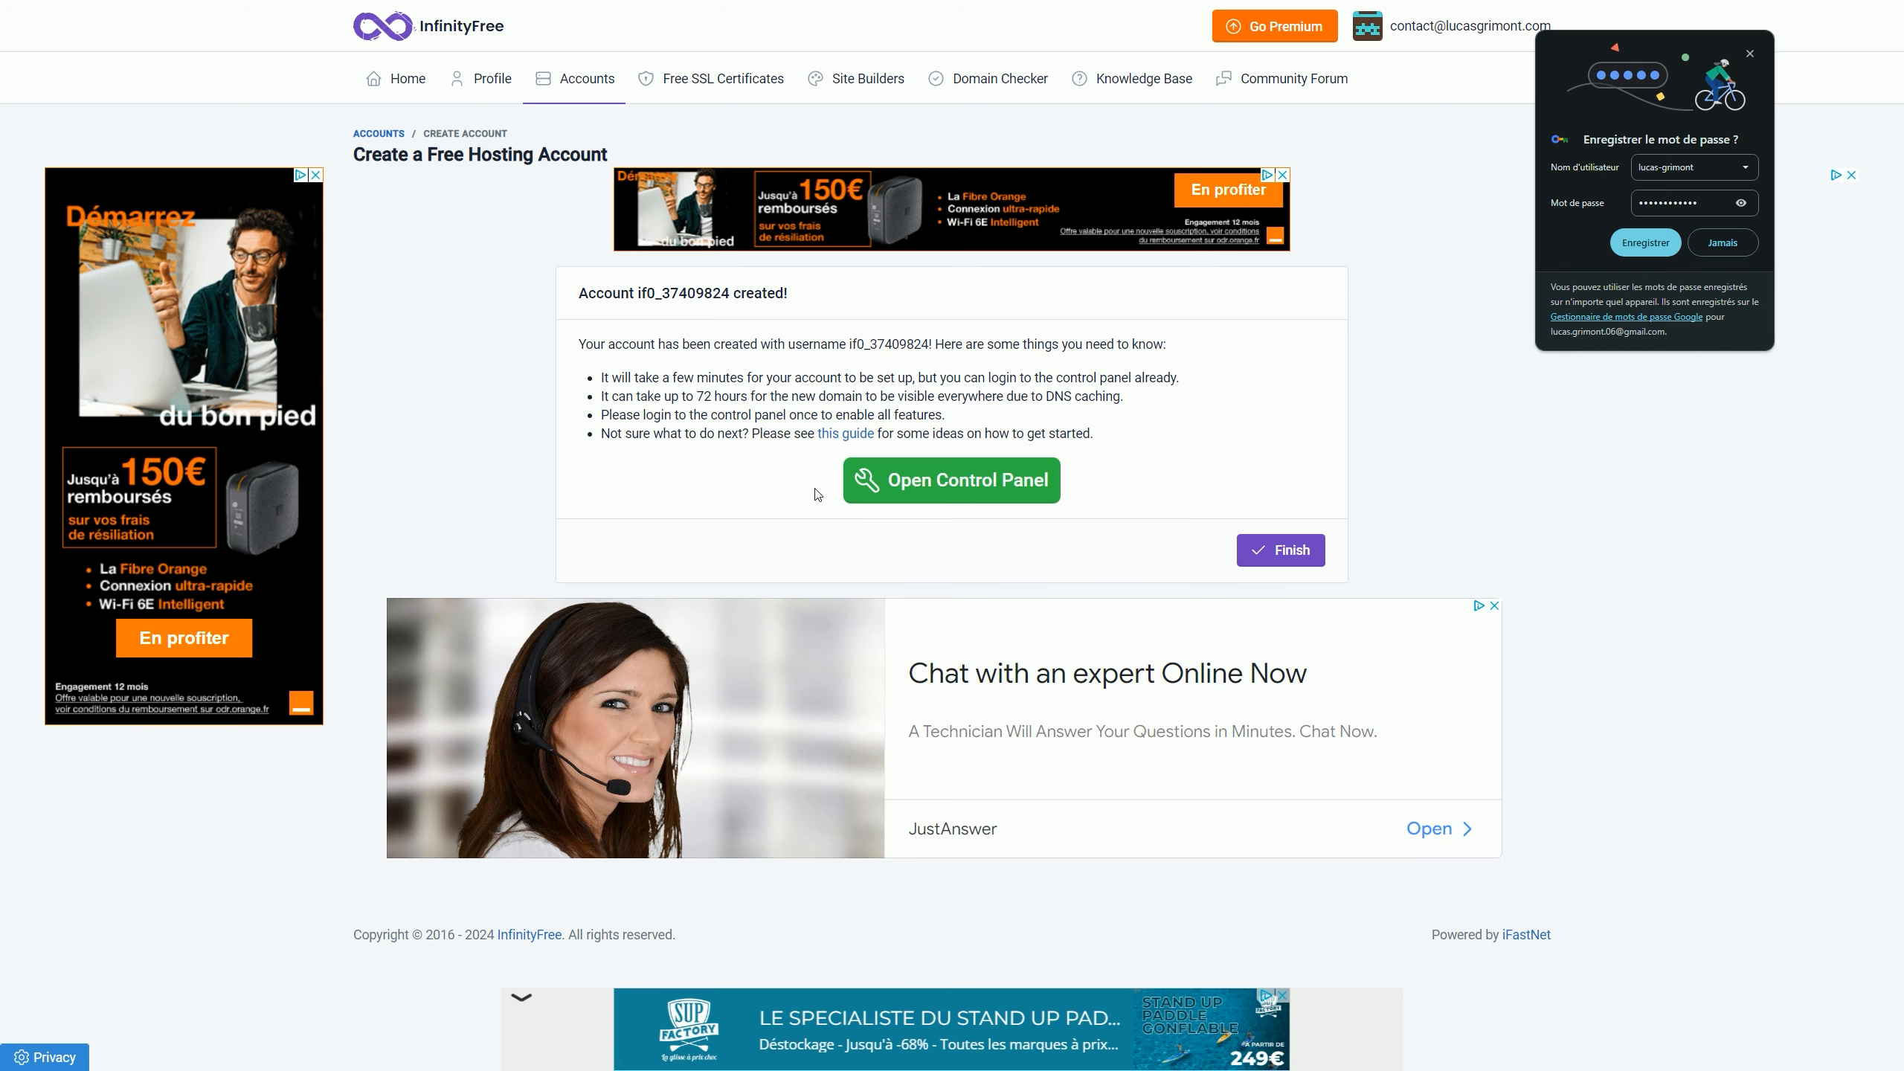
# Step: Enter the control panel, approving service emails and data consent, then scroll down to Software
pyautogui.click(950, 491)
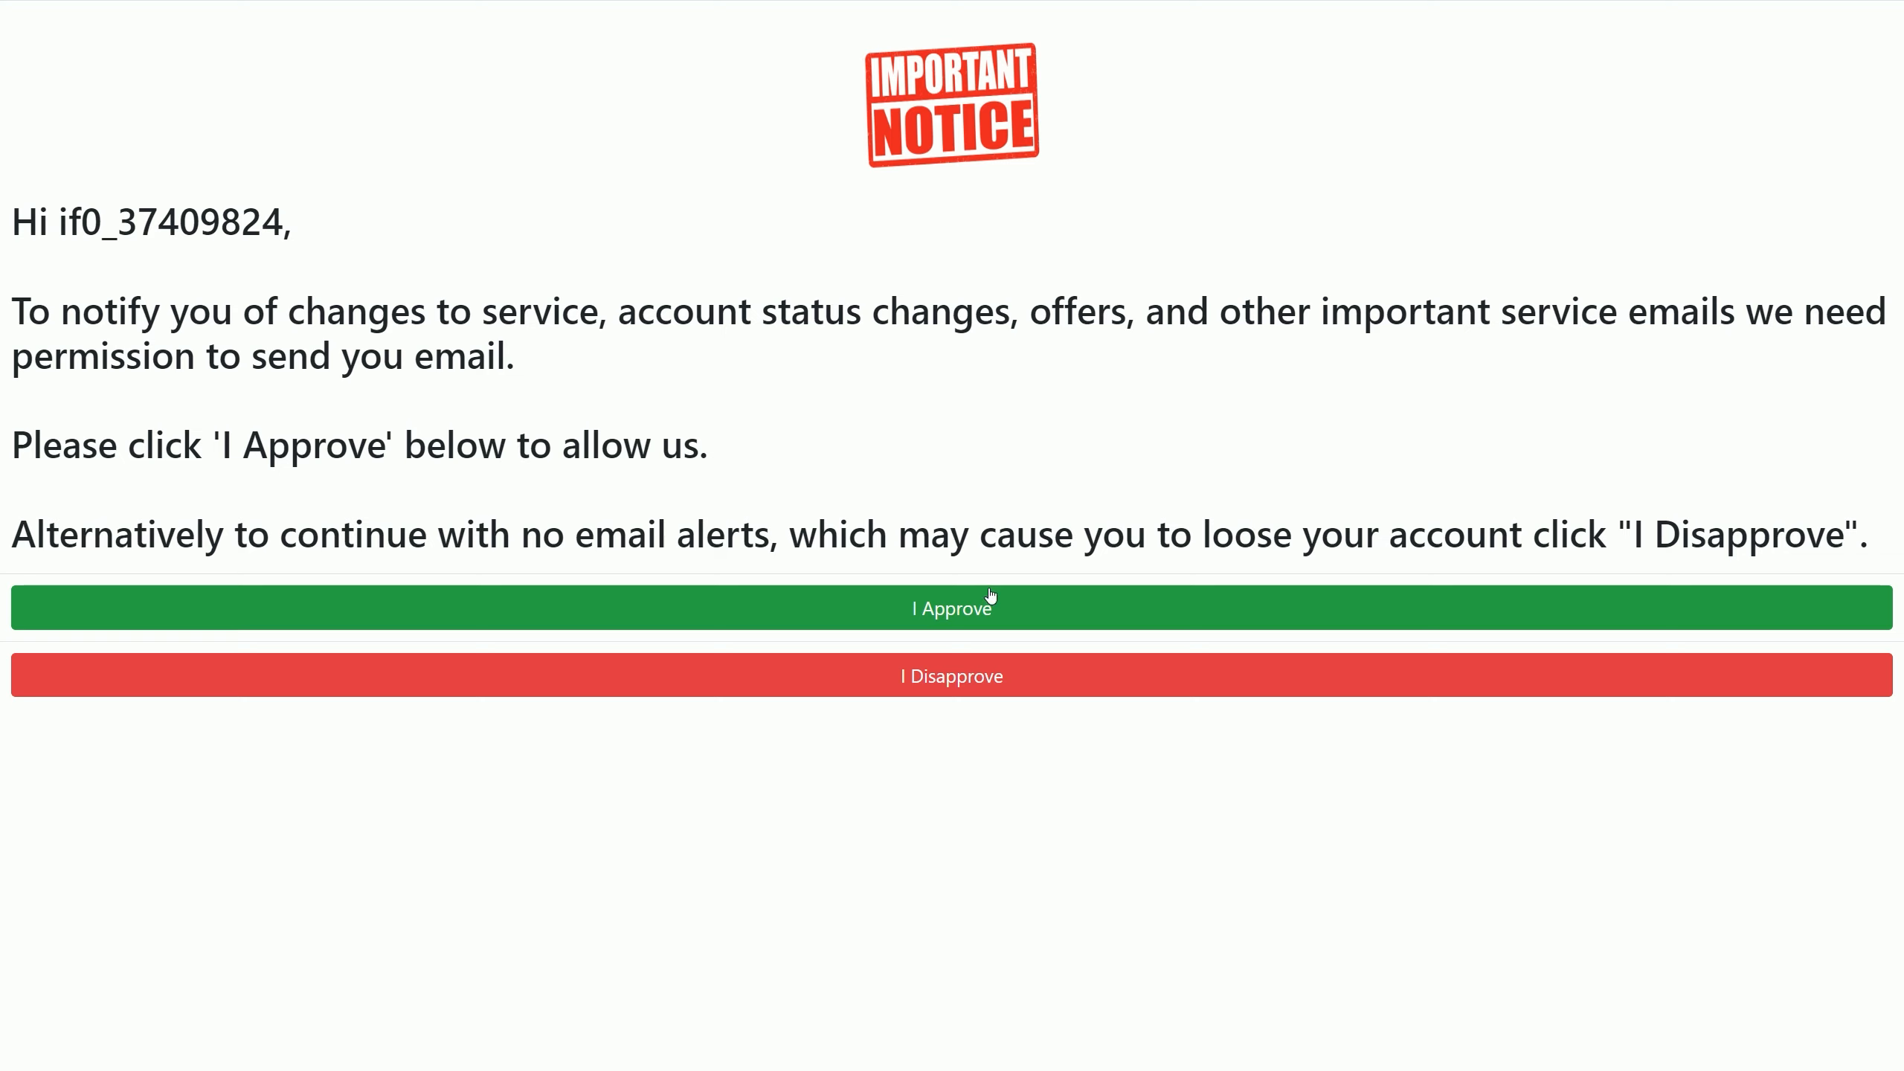
pyautogui.click(991, 618)
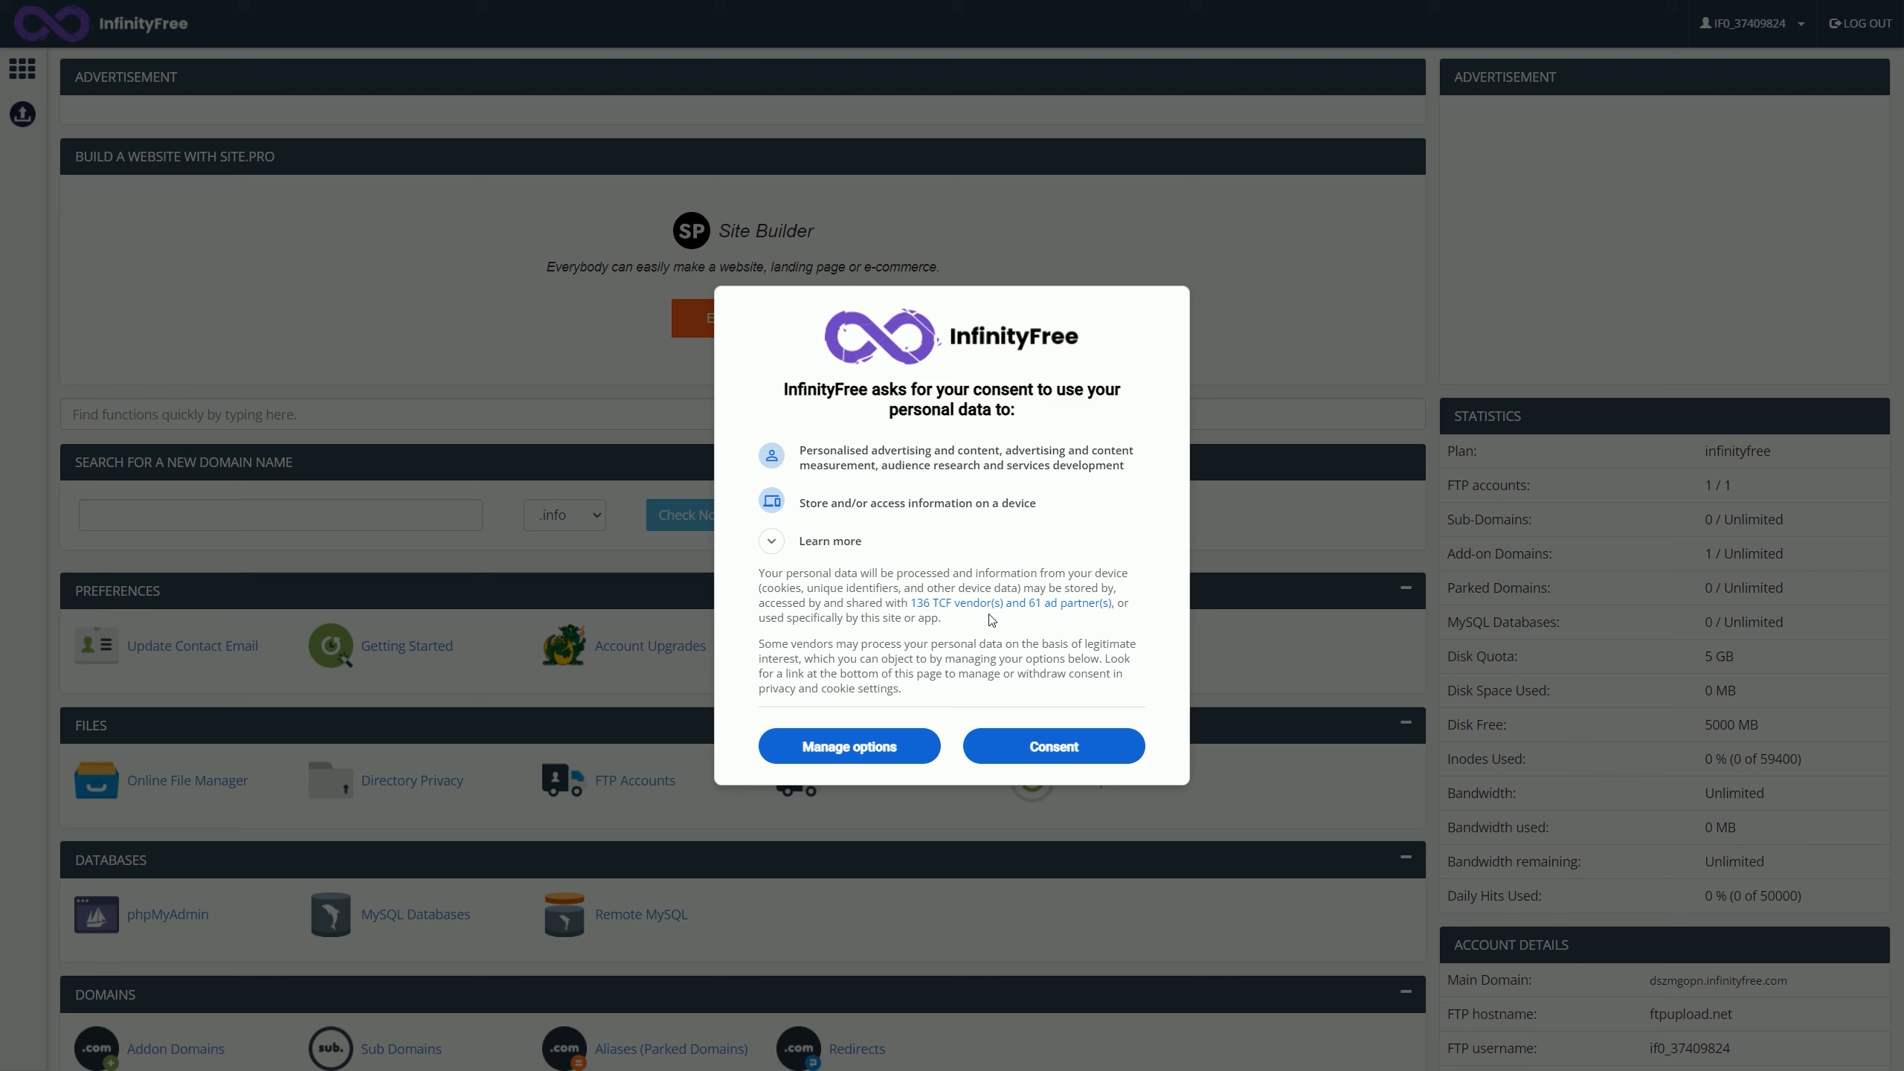
pyautogui.click(1075, 733)
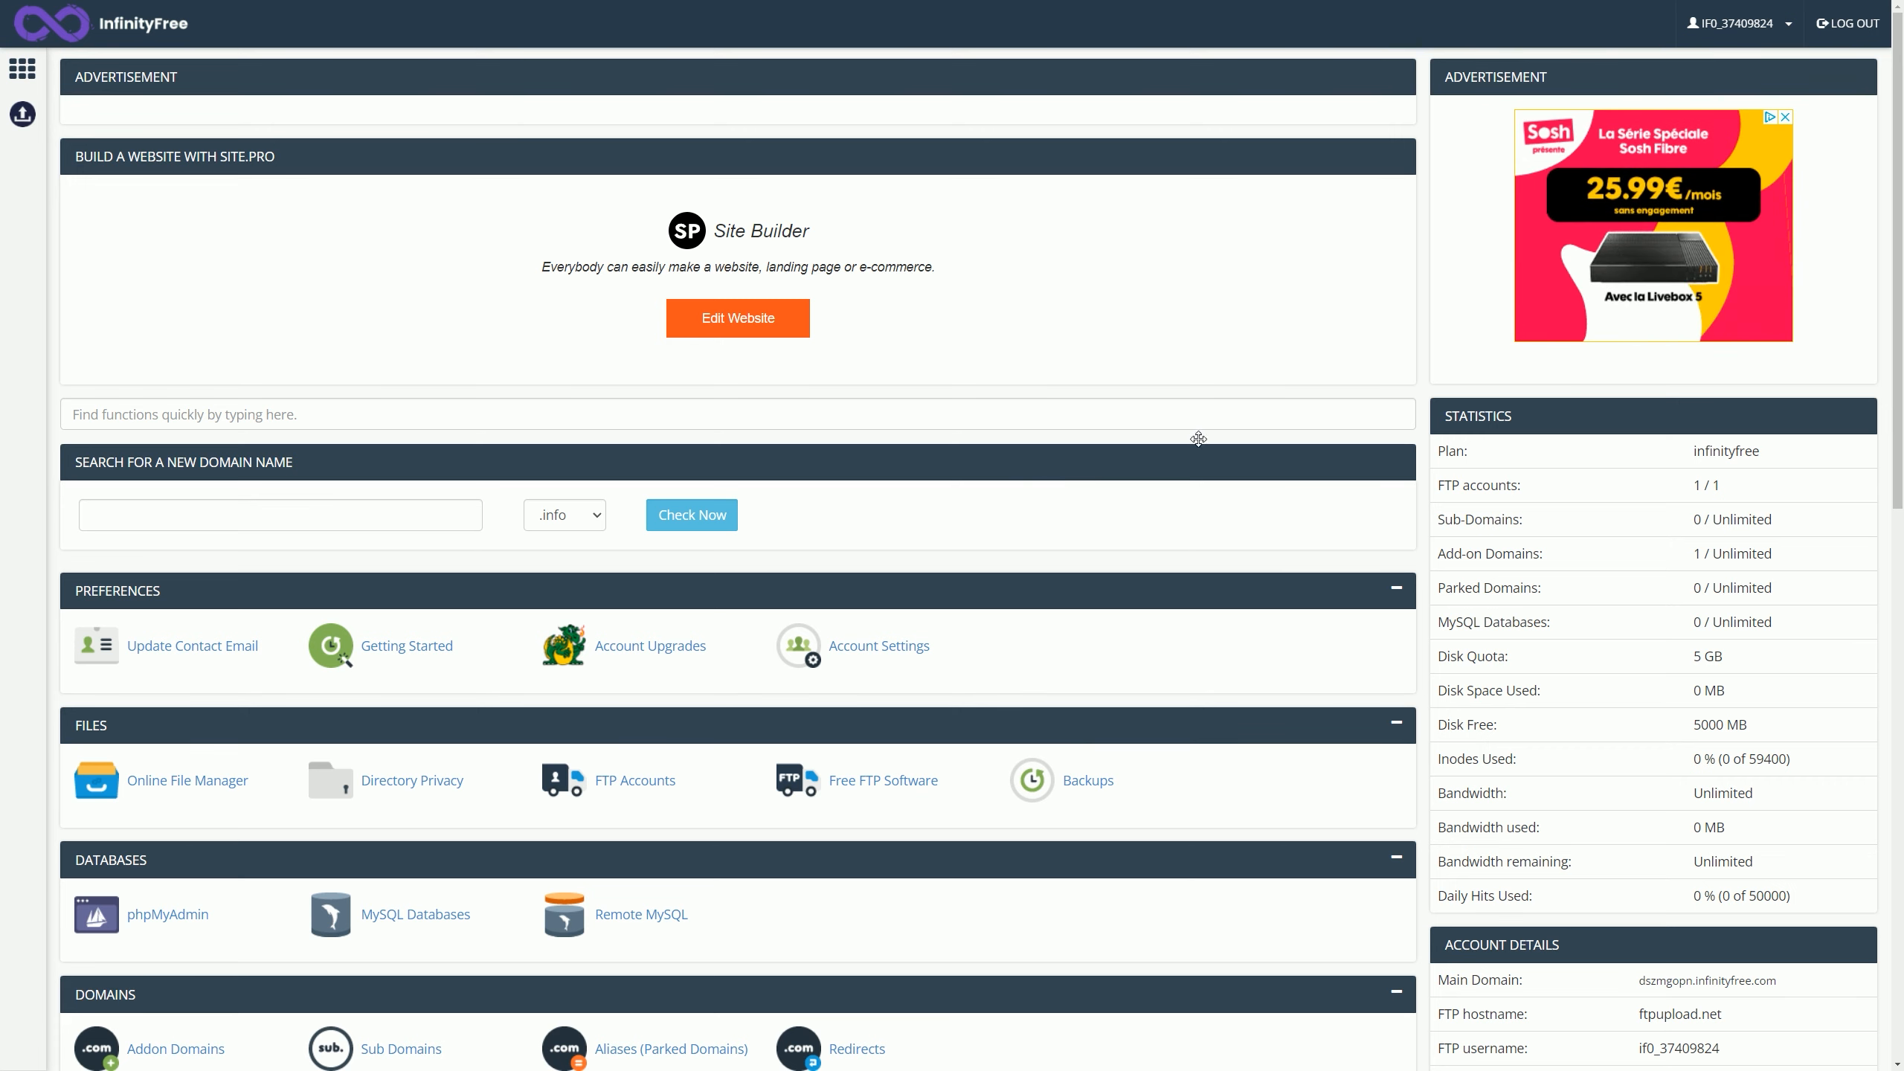
pyautogui.scroll(-2, 1901, 204)
pyautogui.moveTo(1901, 204); pyautogui.dragTo(1901, 688)
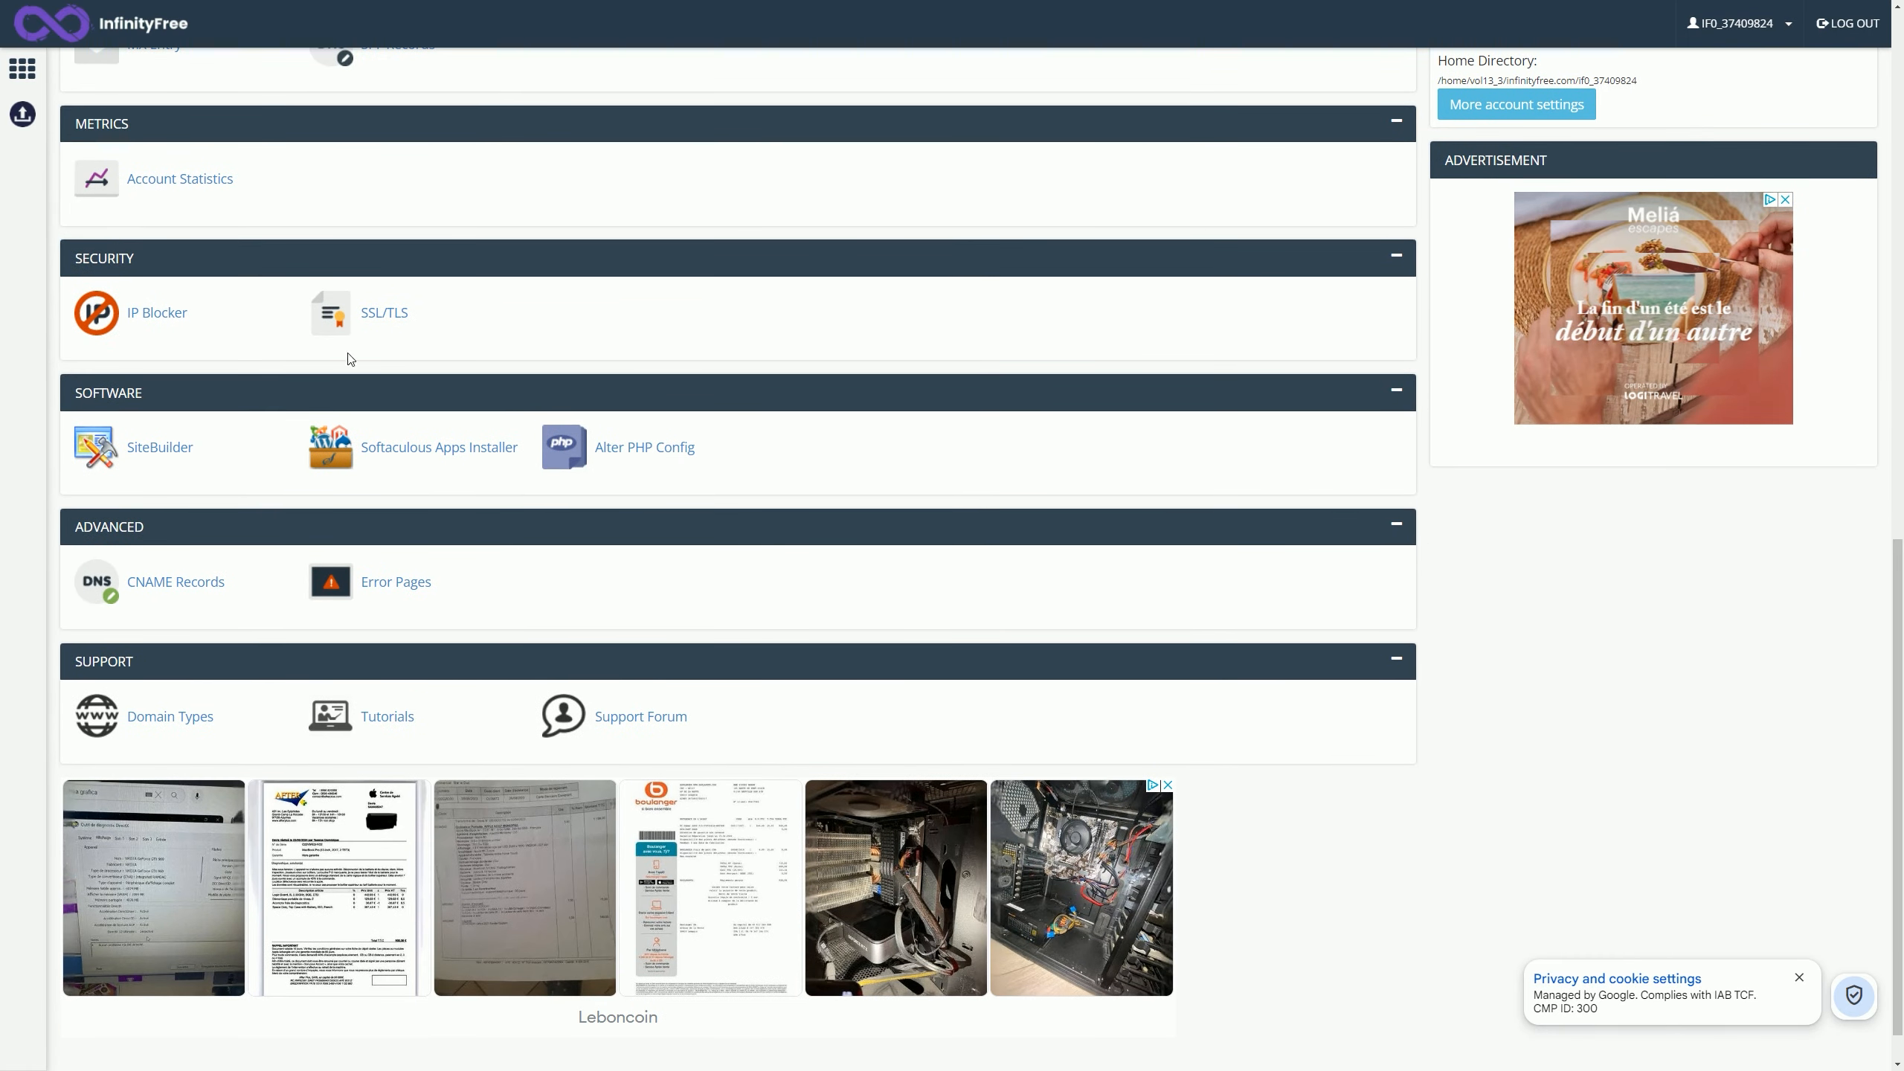
# Step: Launch Softaculous and search 'prestashop' so PrestaShop appears alone under E-Commerce
pyautogui.click(406, 450)
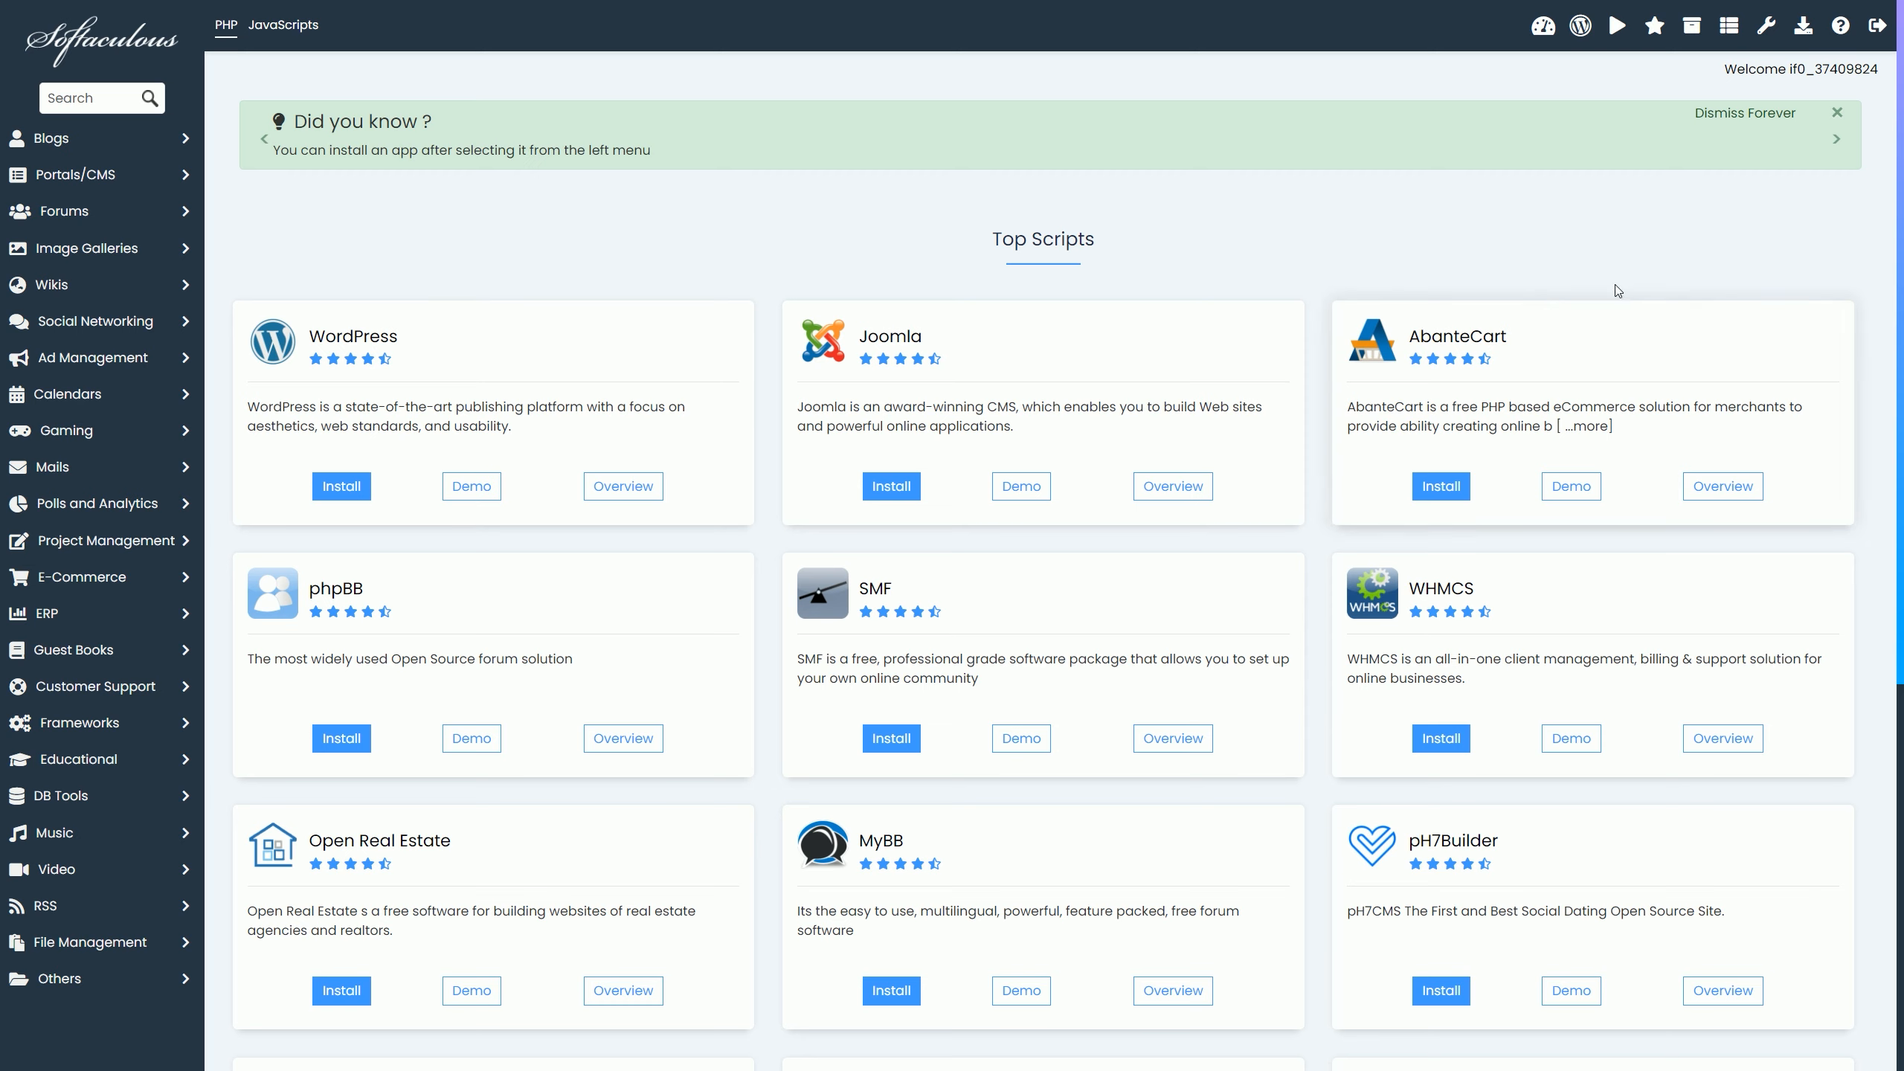
pyautogui.moveTo(1898, 218)
pyautogui.mouseDown()
pyautogui.moveTo(1901, 609)
pyautogui.moveTo(1900, 217)
pyautogui.mouseUp()
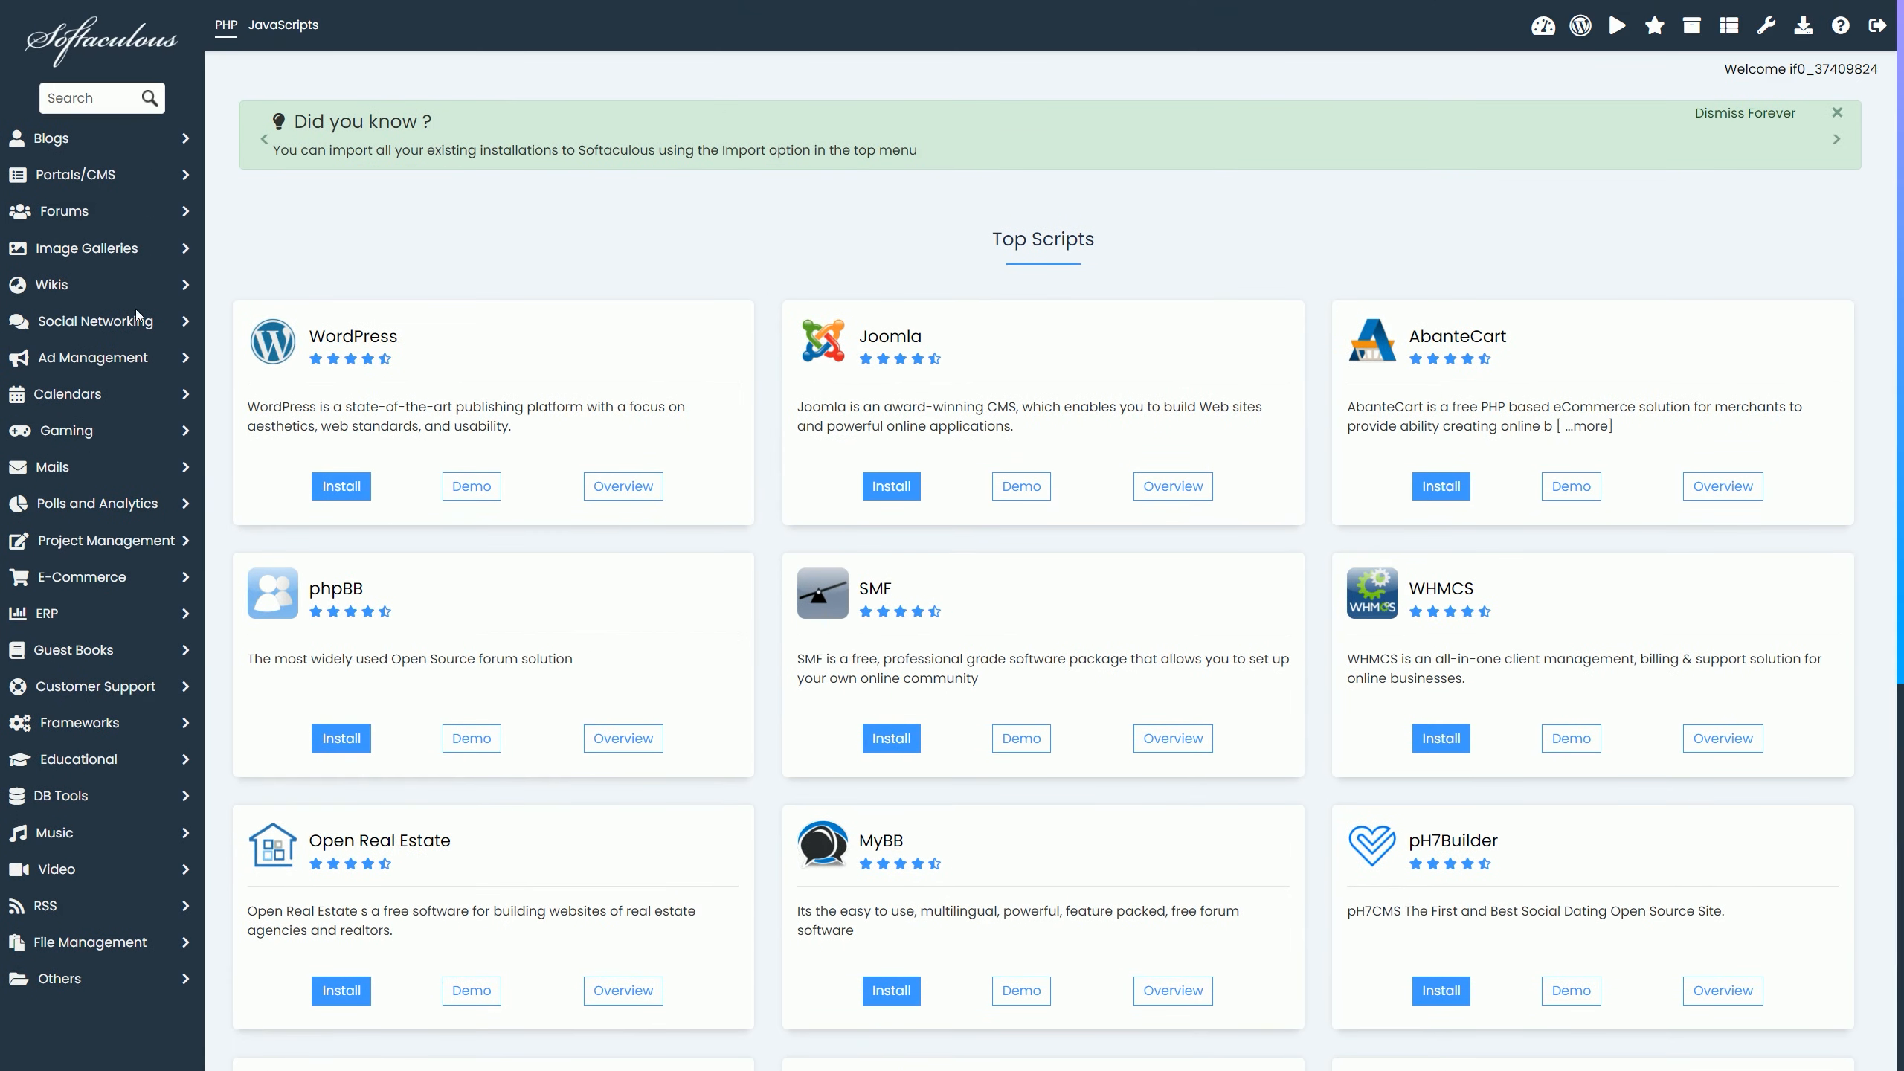
pyautogui.click(124, 98)
pyautogui.write('restashop')
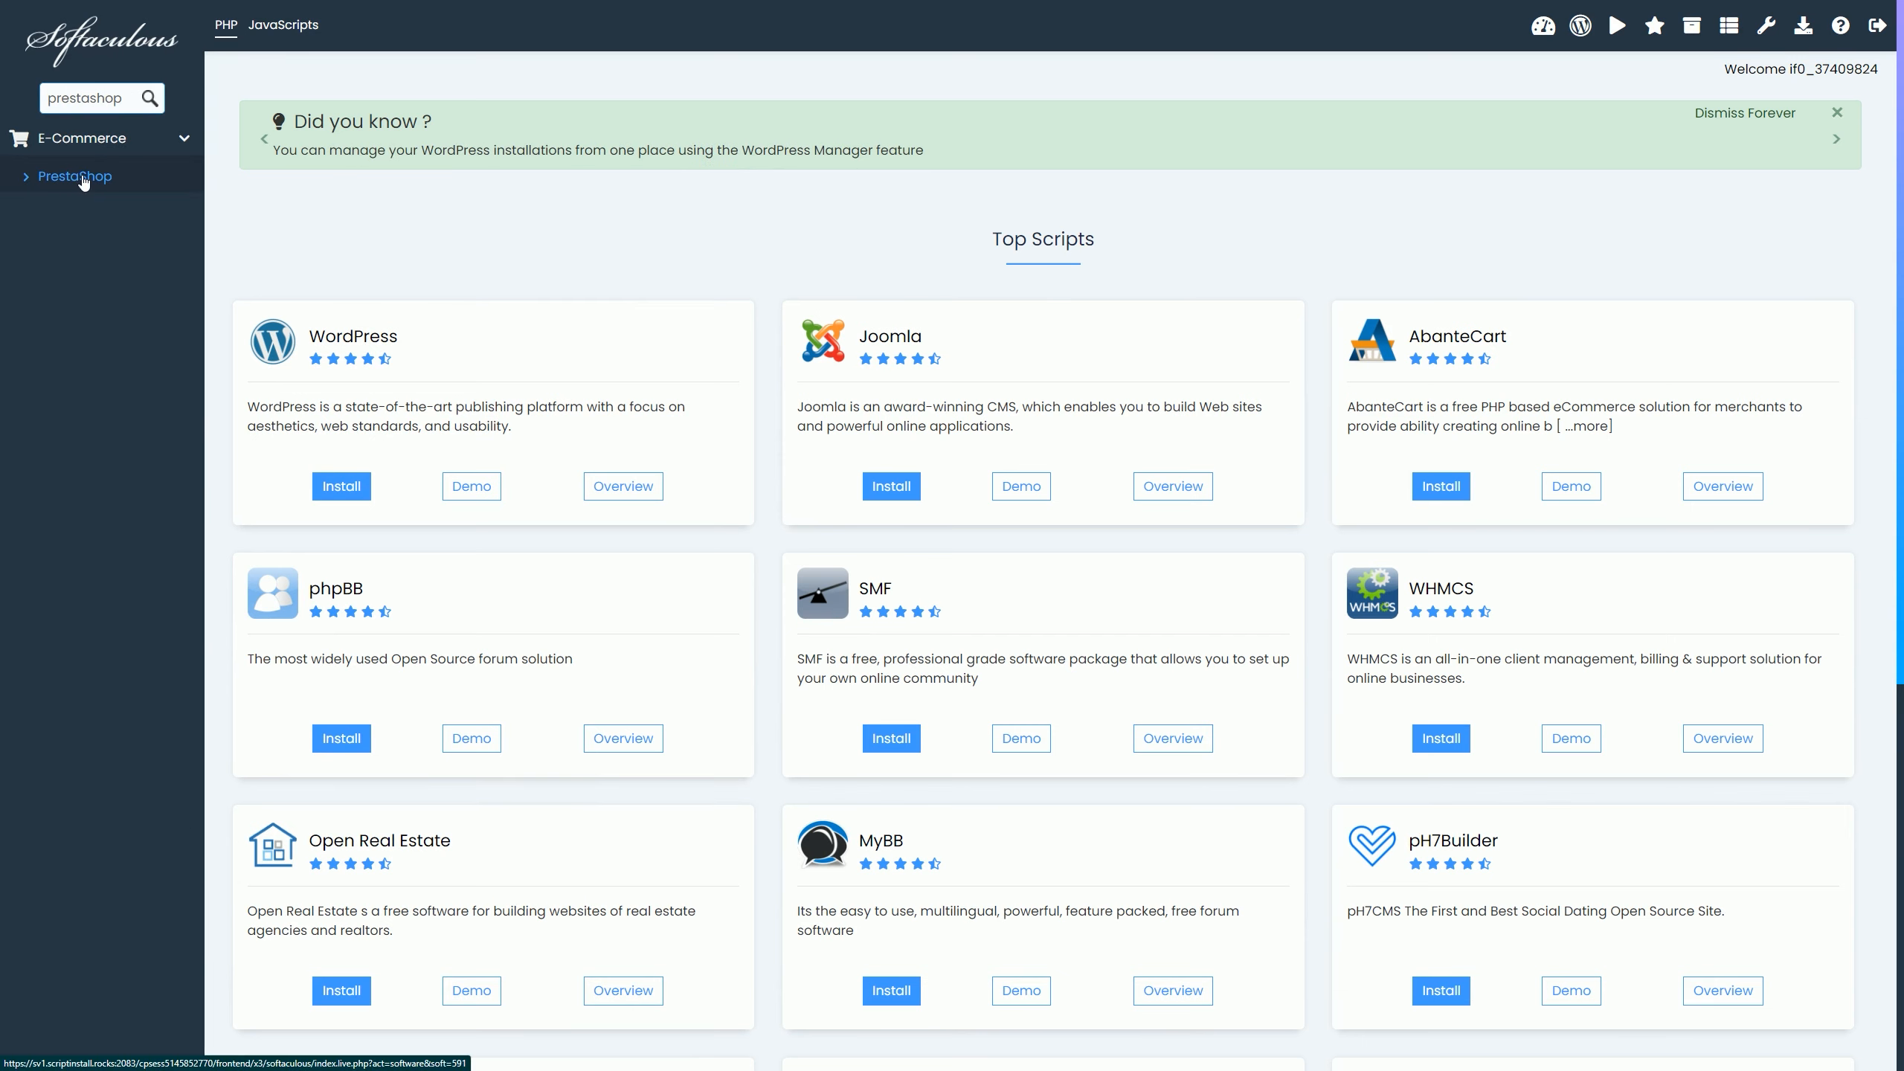
pyautogui.scroll(-8, 756, 519)
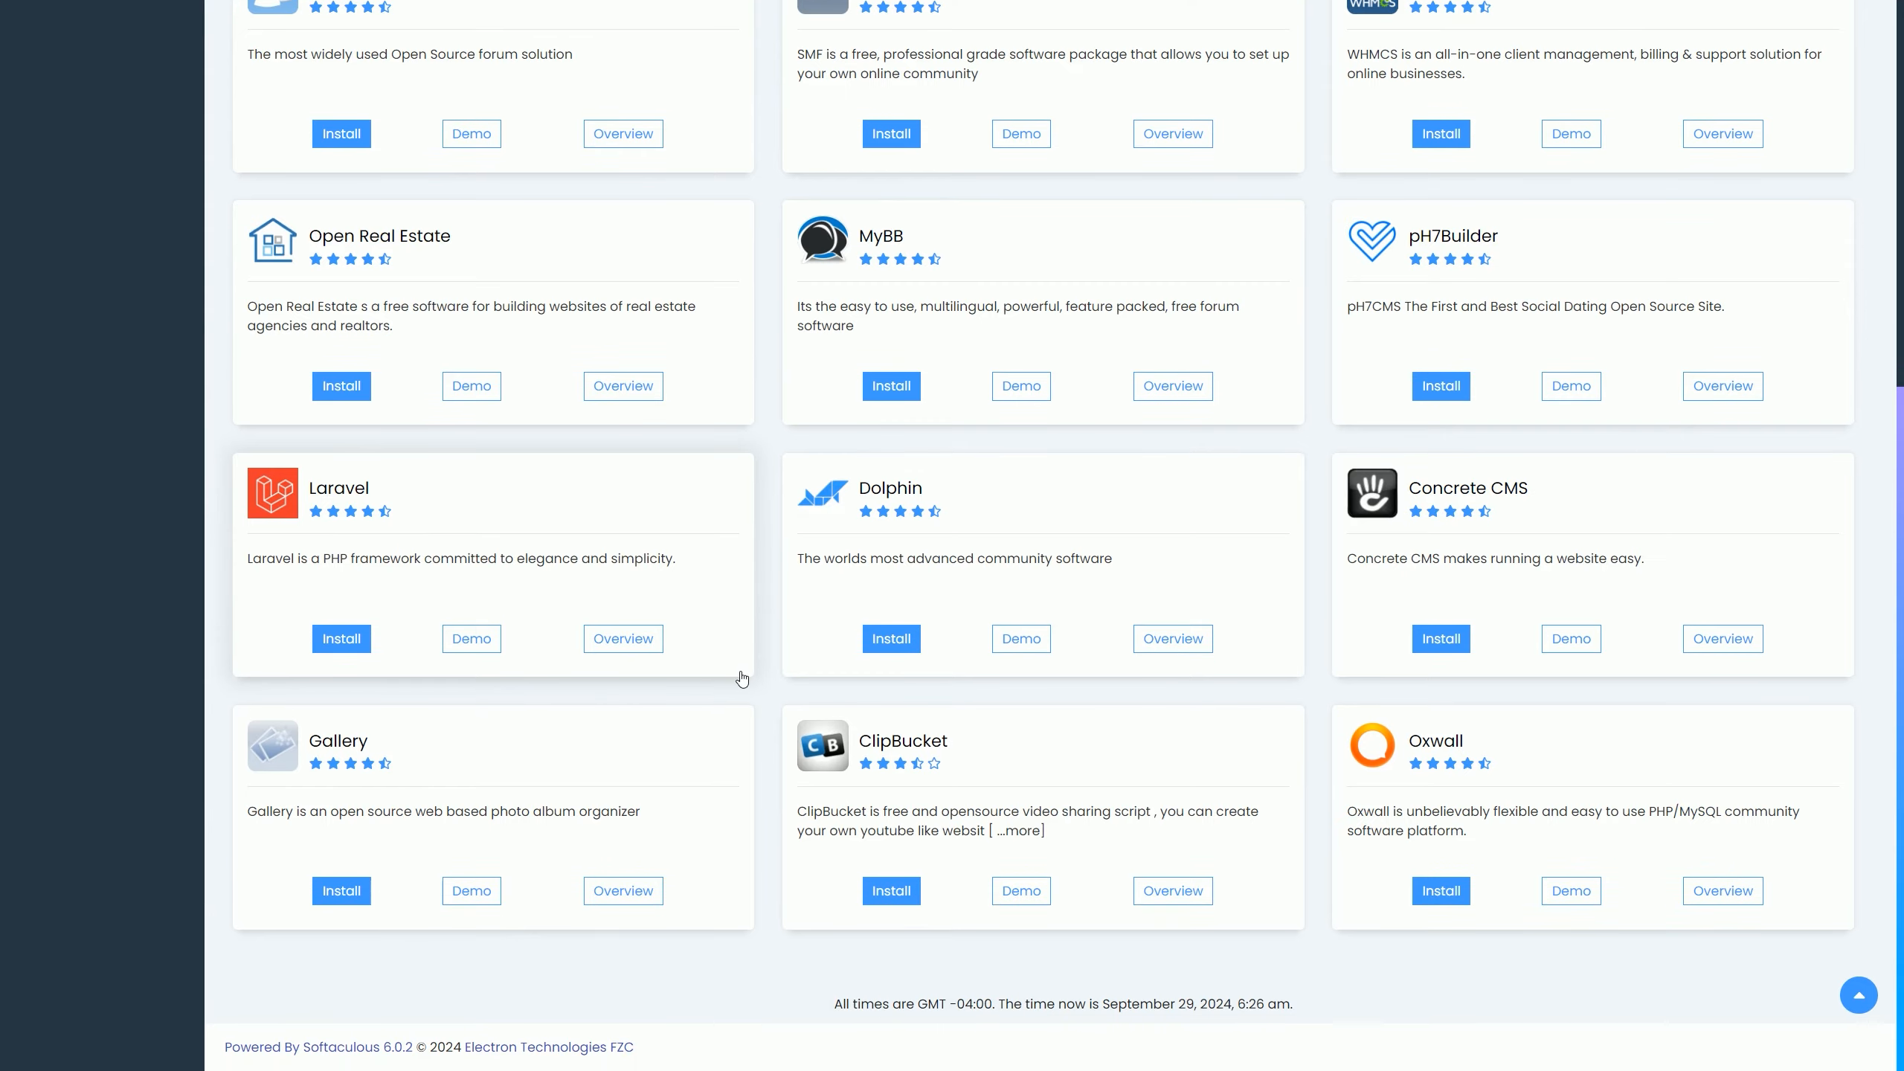
pyautogui.scroll(8, 740, 671)
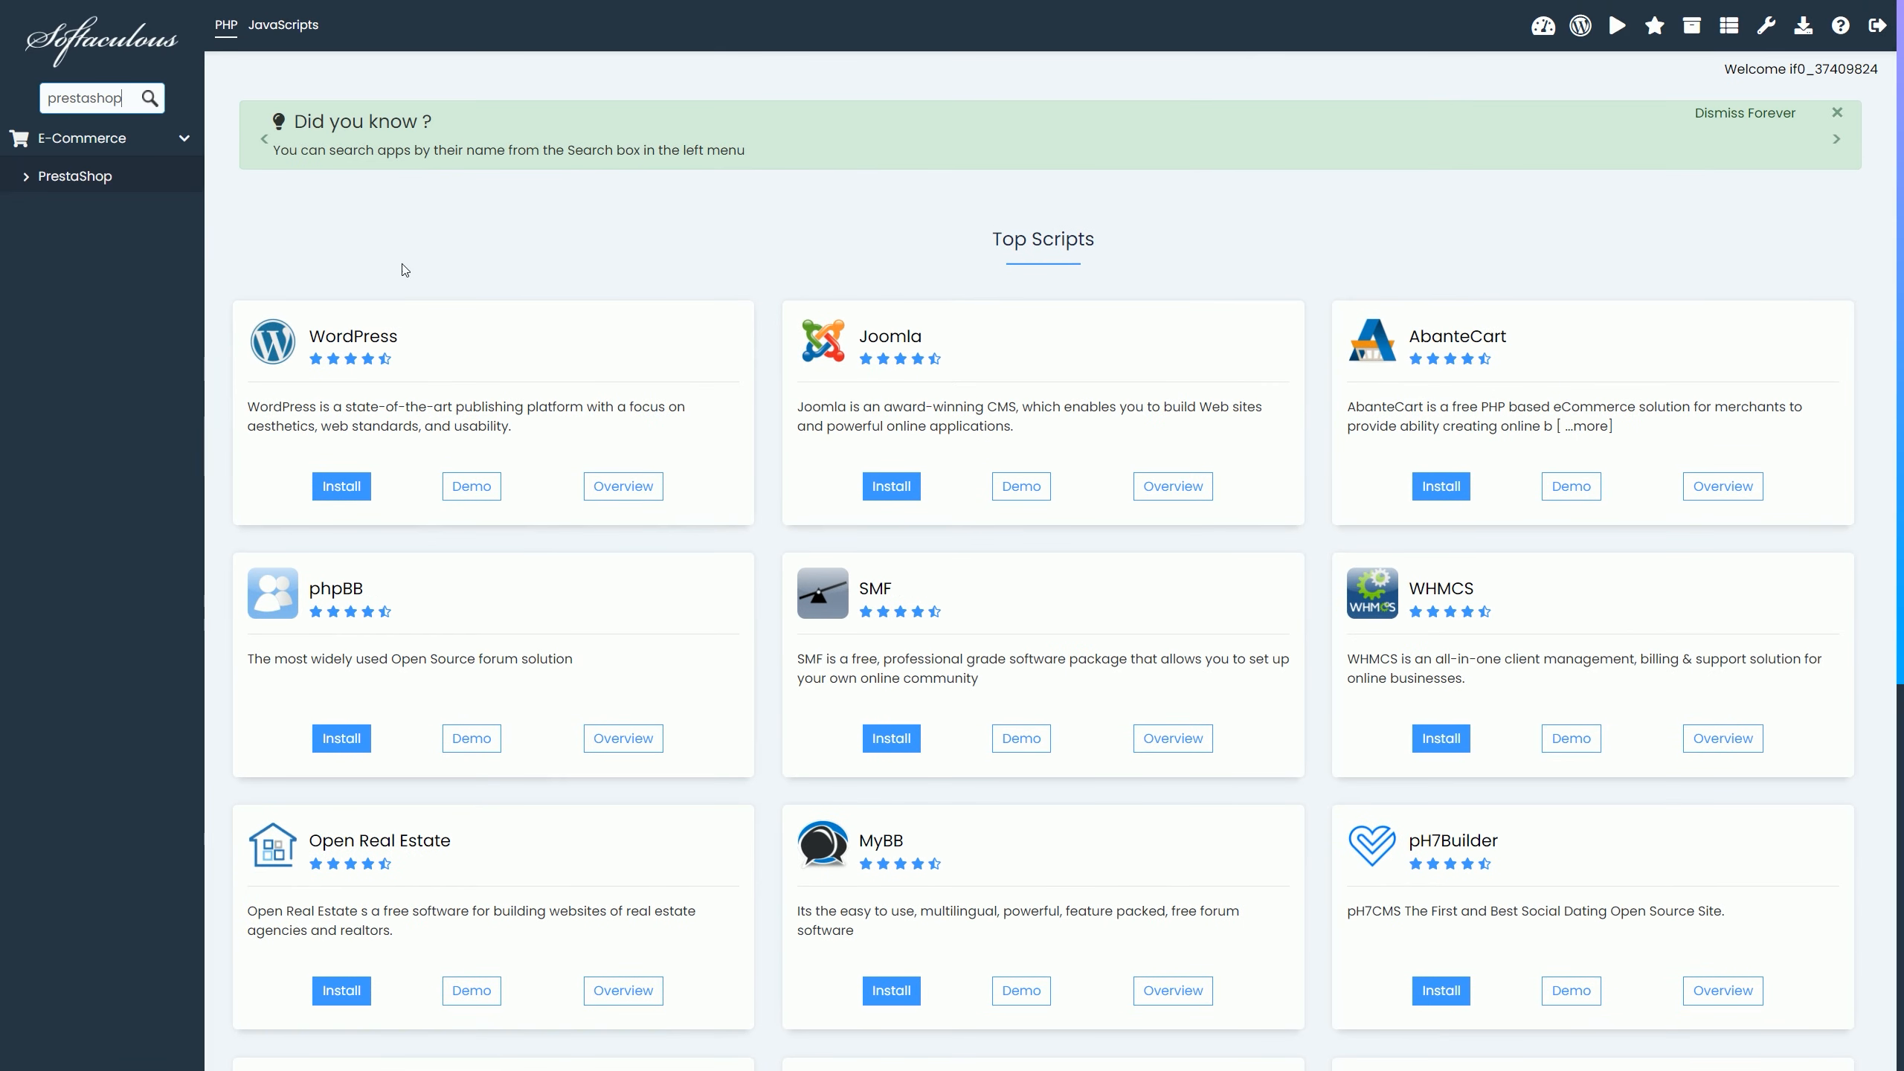
# Step: Set up a WordPress 6.6.2 install with French as the site language
pyautogui.click(342, 487)
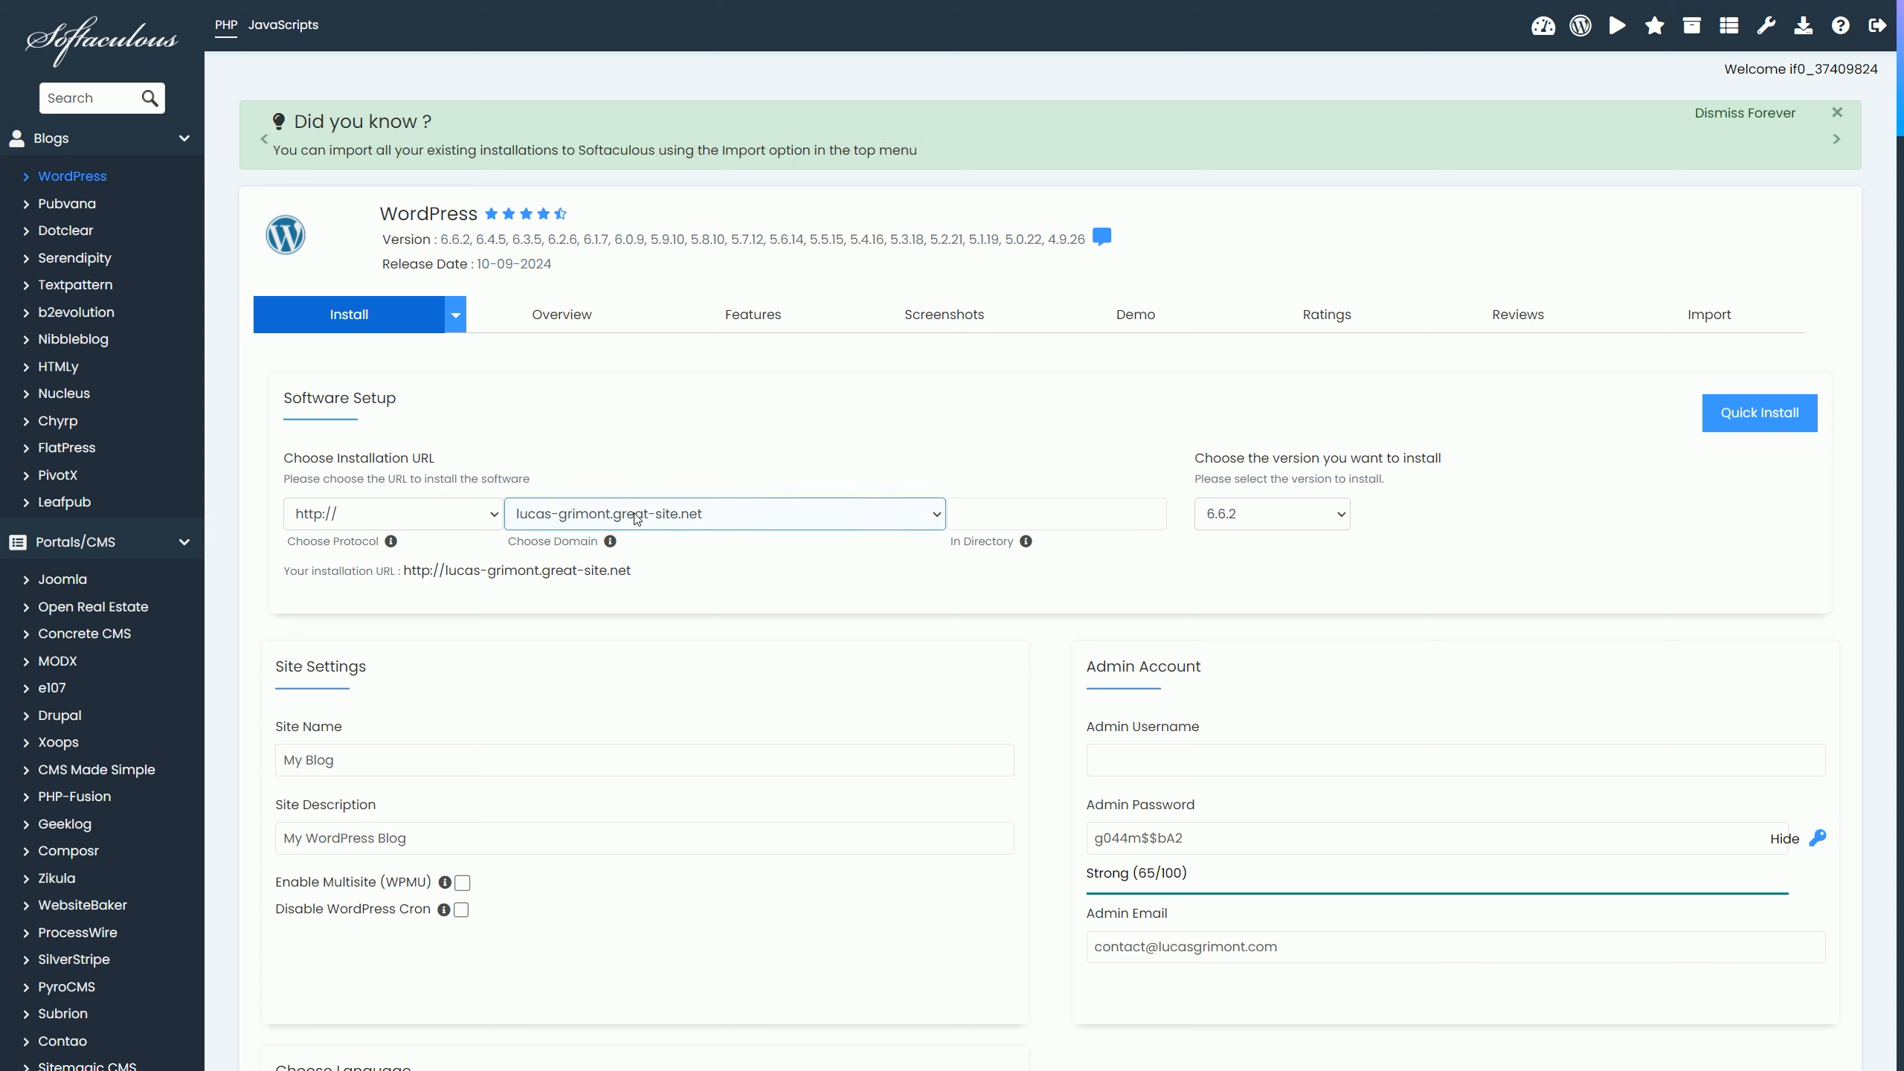
pyautogui.click(1290, 516)
pyautogui.click(1289, 511)
pyautogui.scroll(-5, 1024, 356)
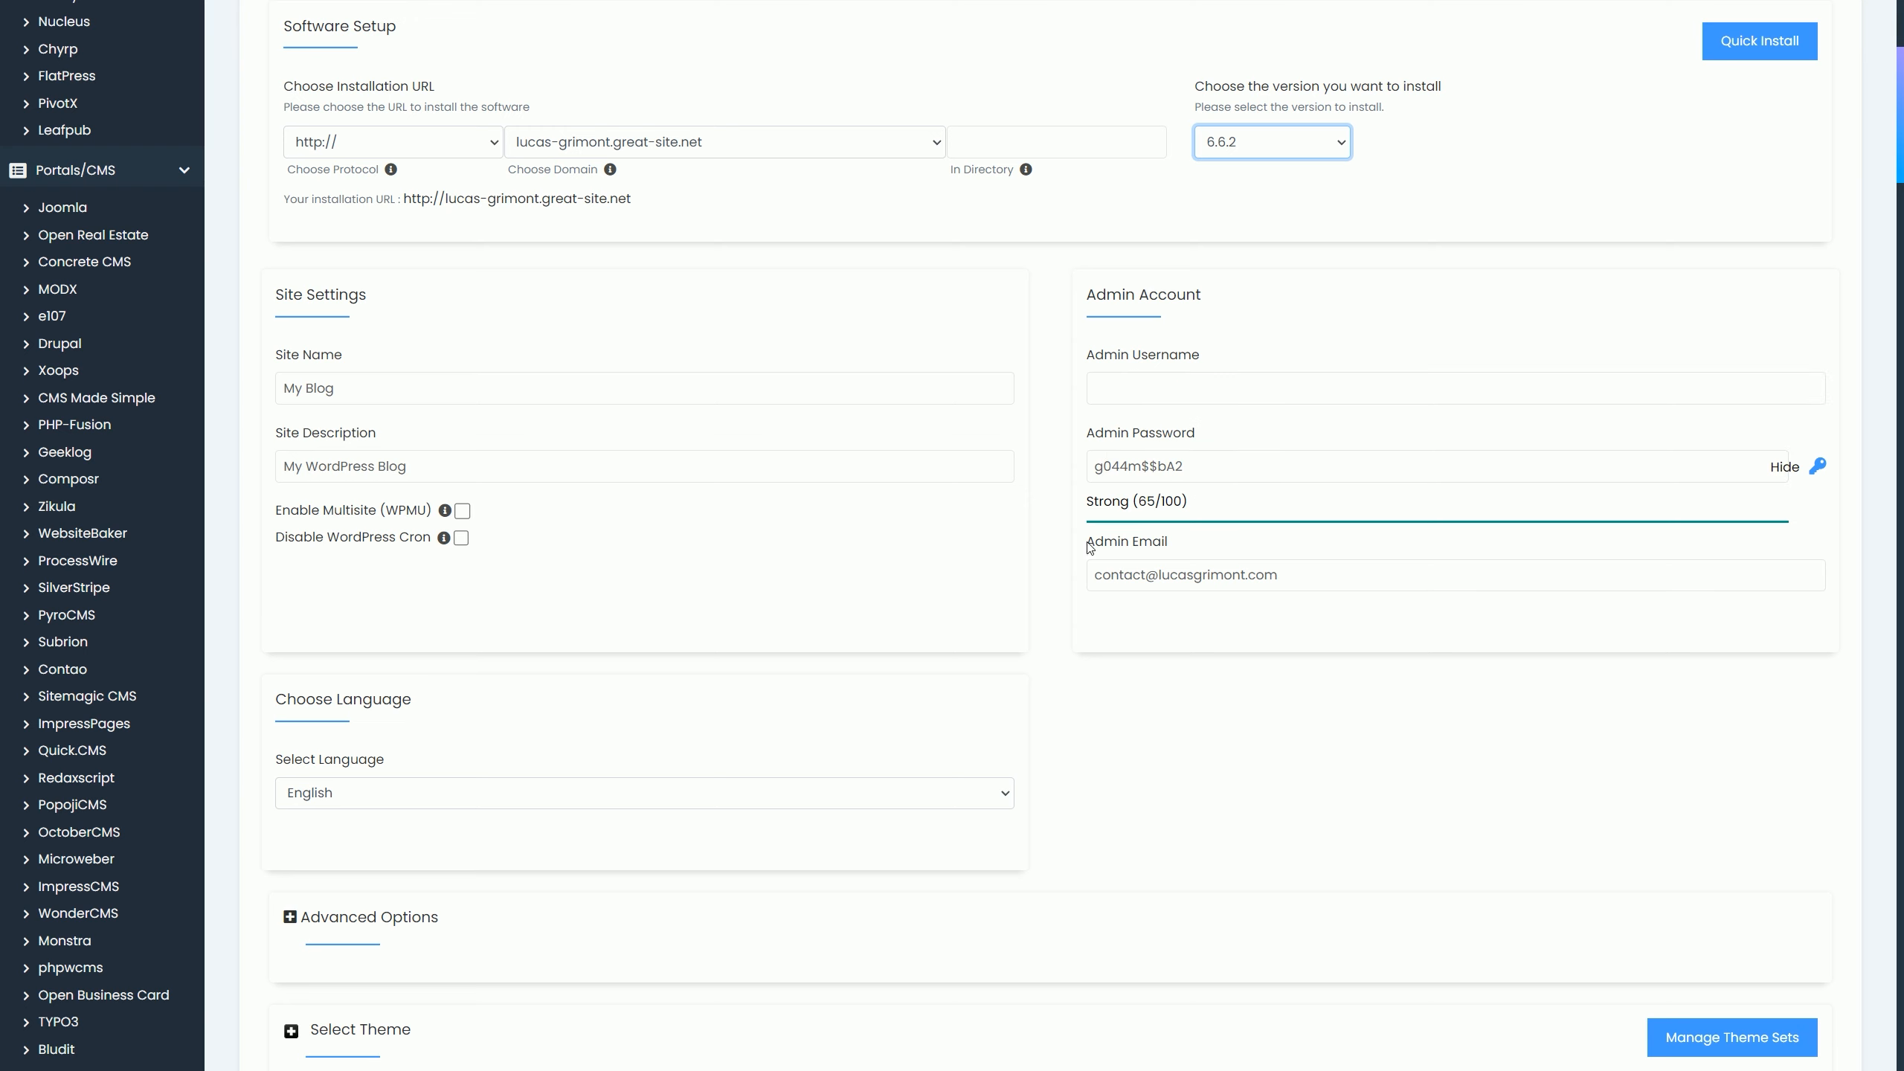
pyautogui.scroll(-5, 1101, 568)
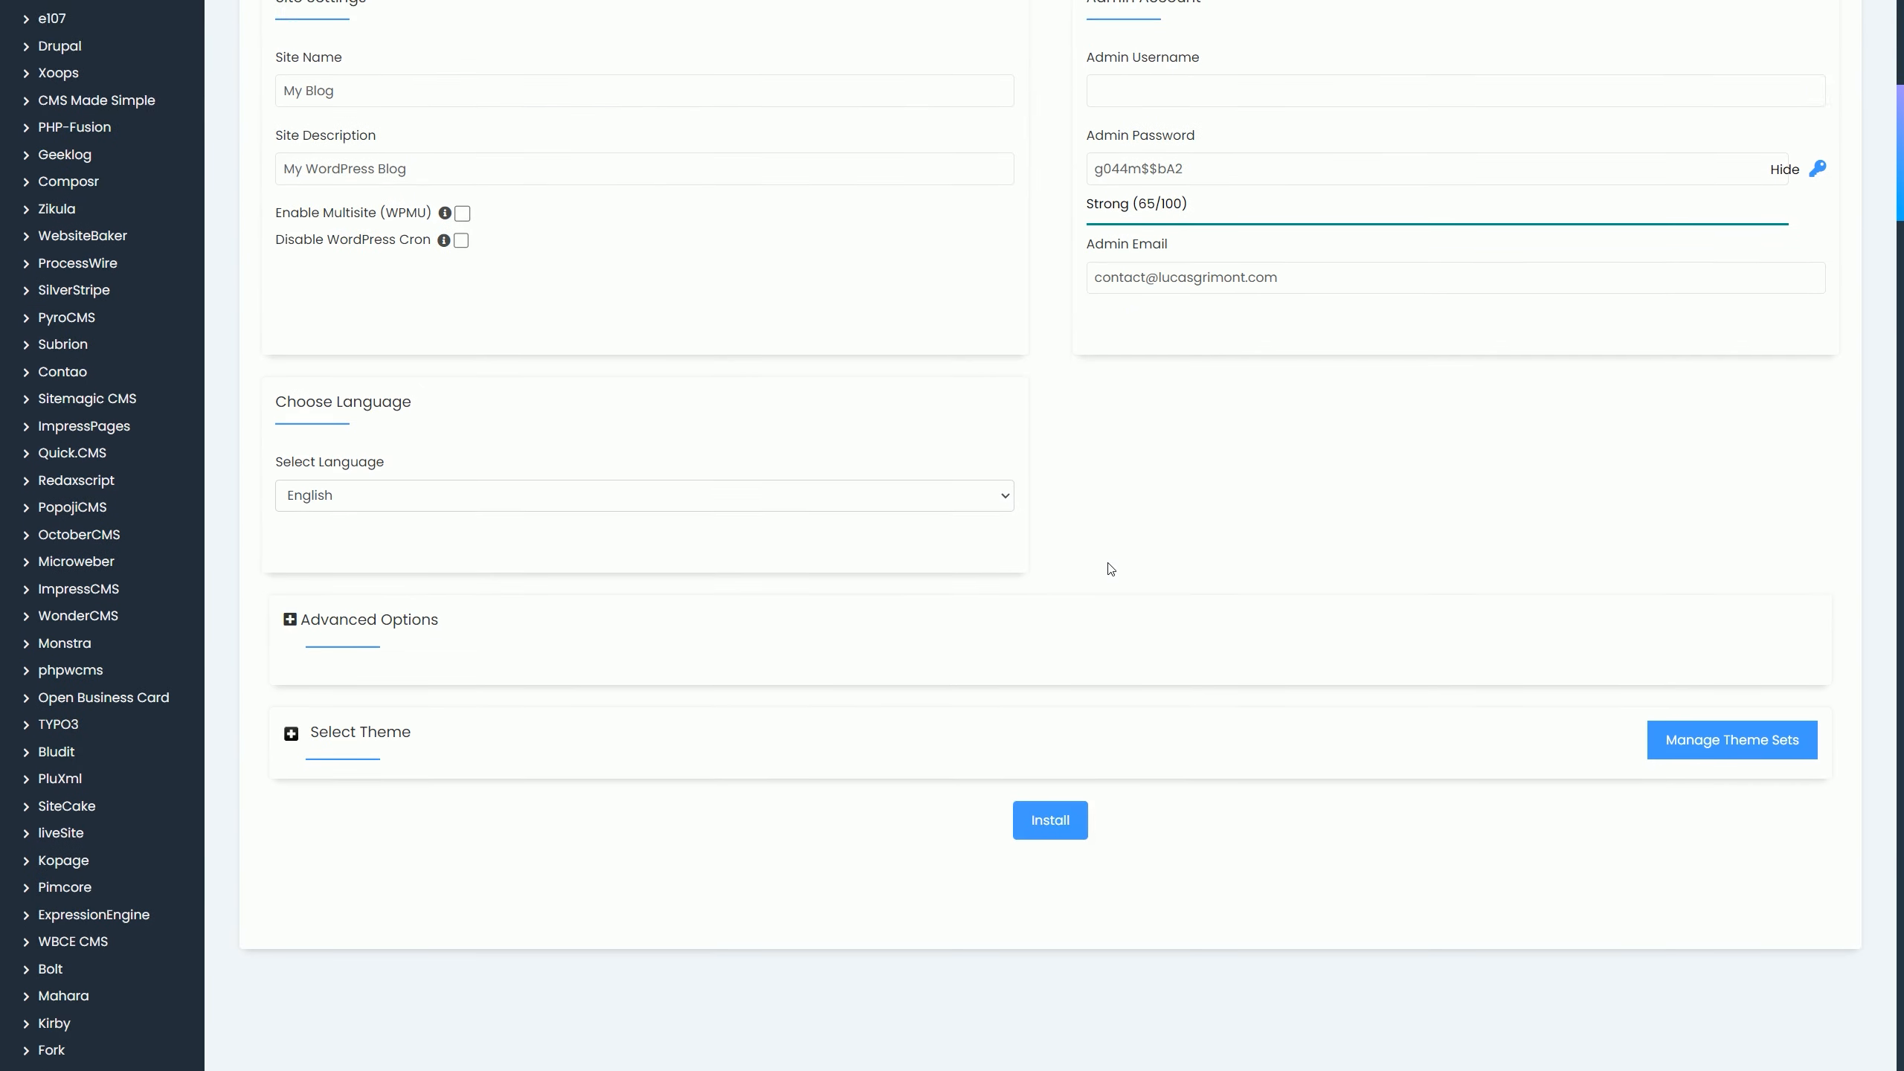
pyautogui.click(993, 427)
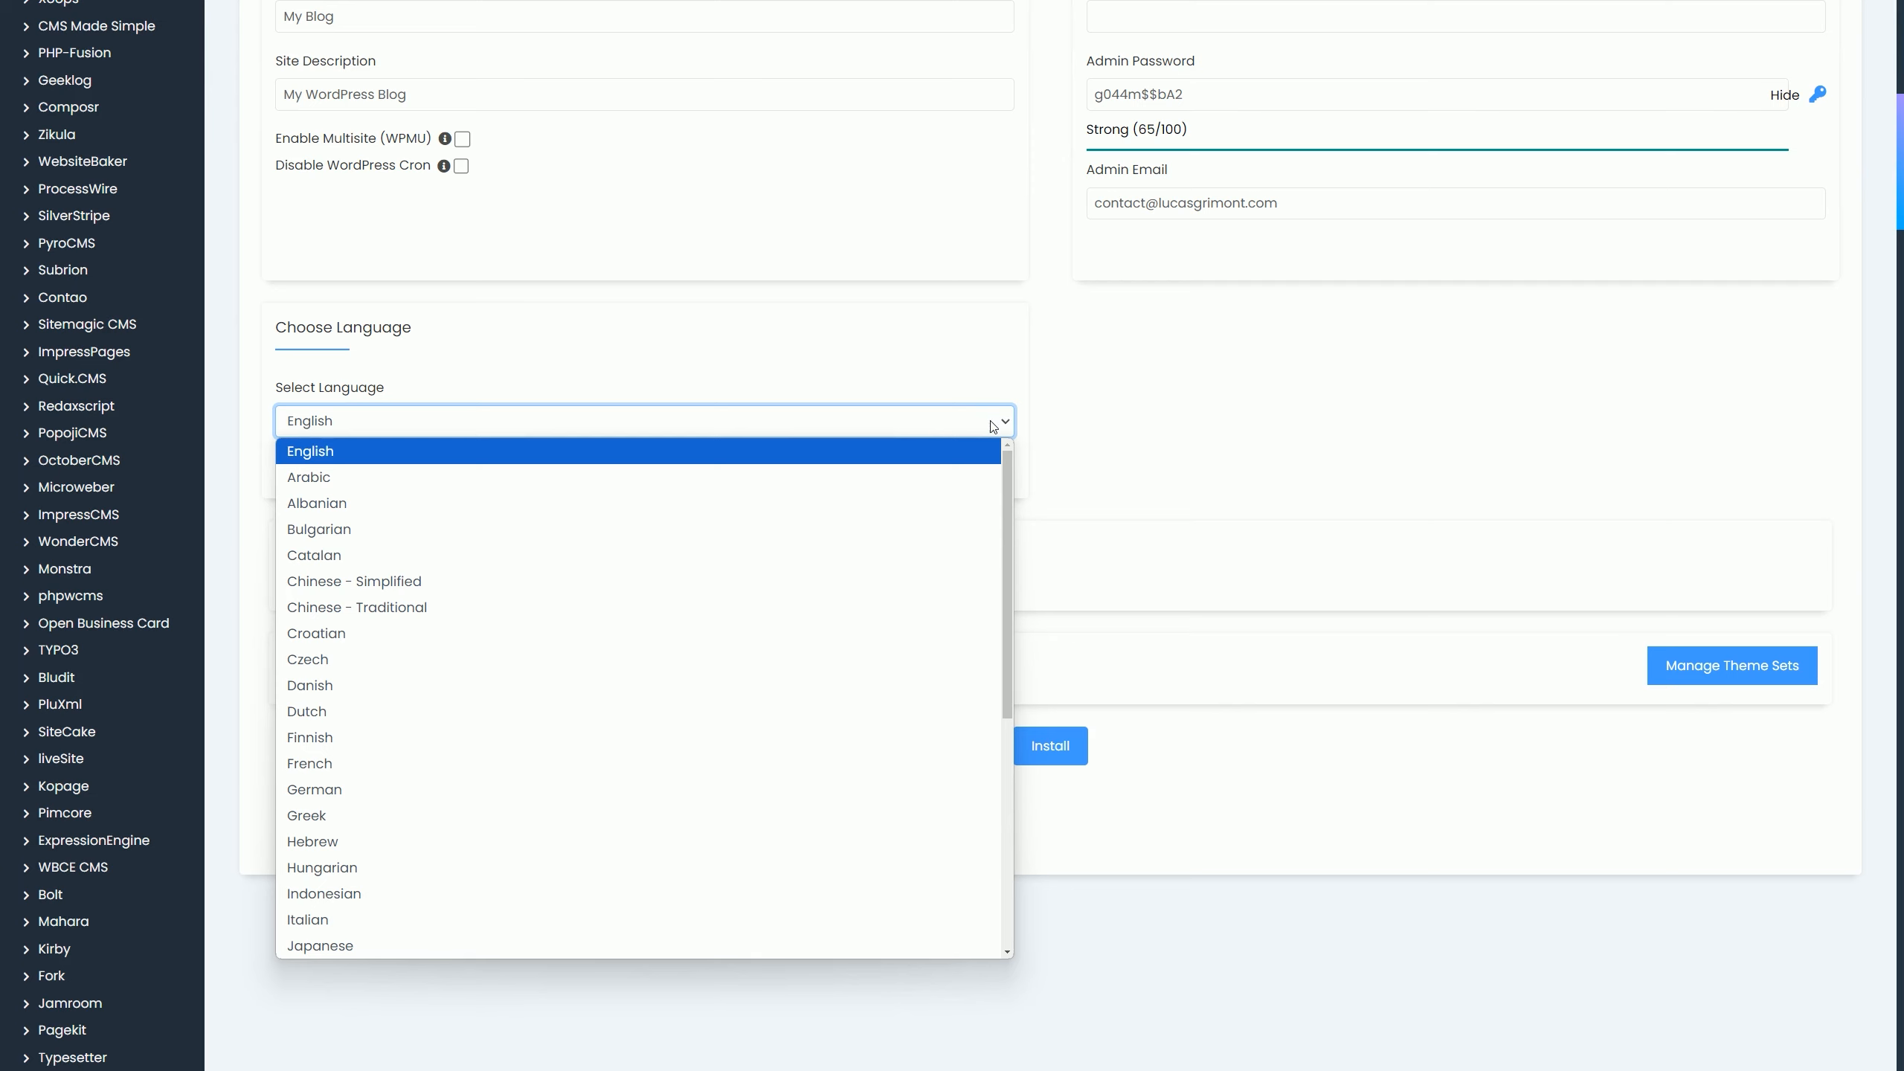
pyautogui.click(452, 759)
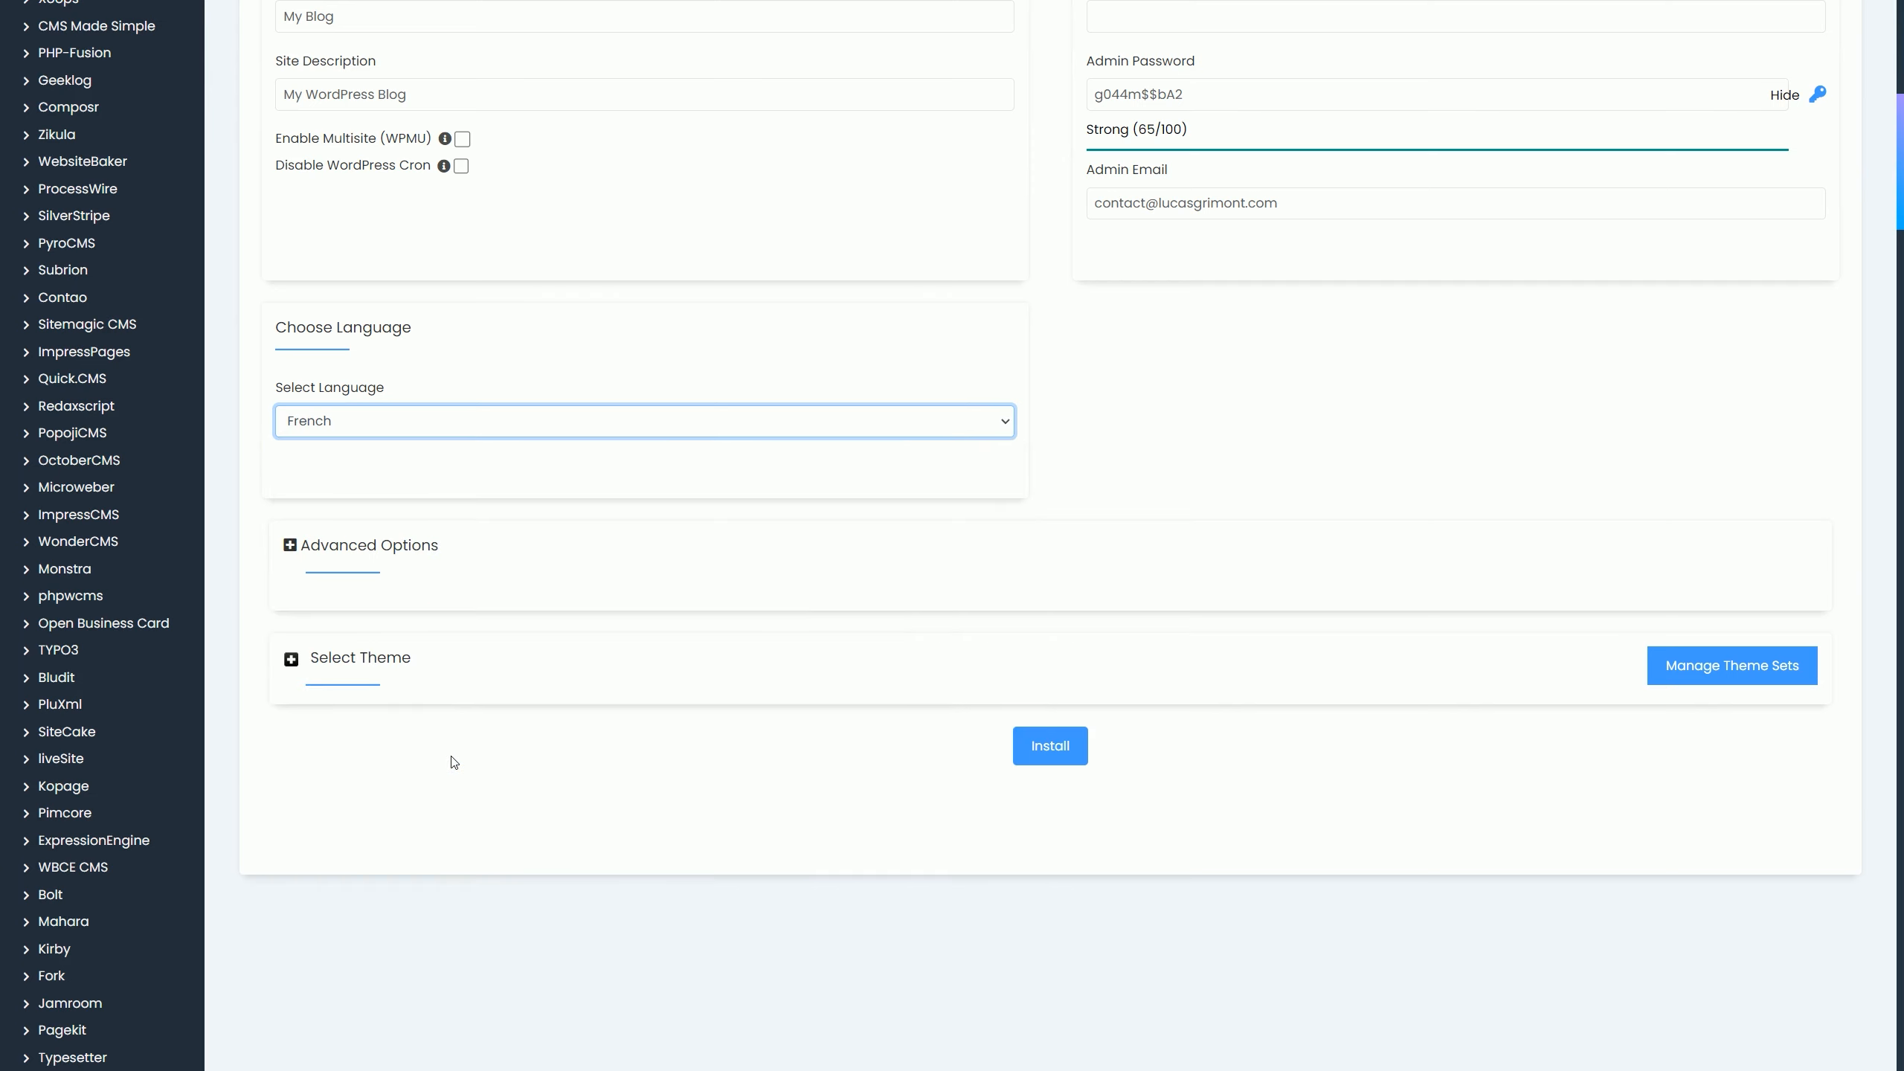
# Step: Review the Advanced Options and theme choices, then launch the WordPress installation
pyautogui.click(312, 543)
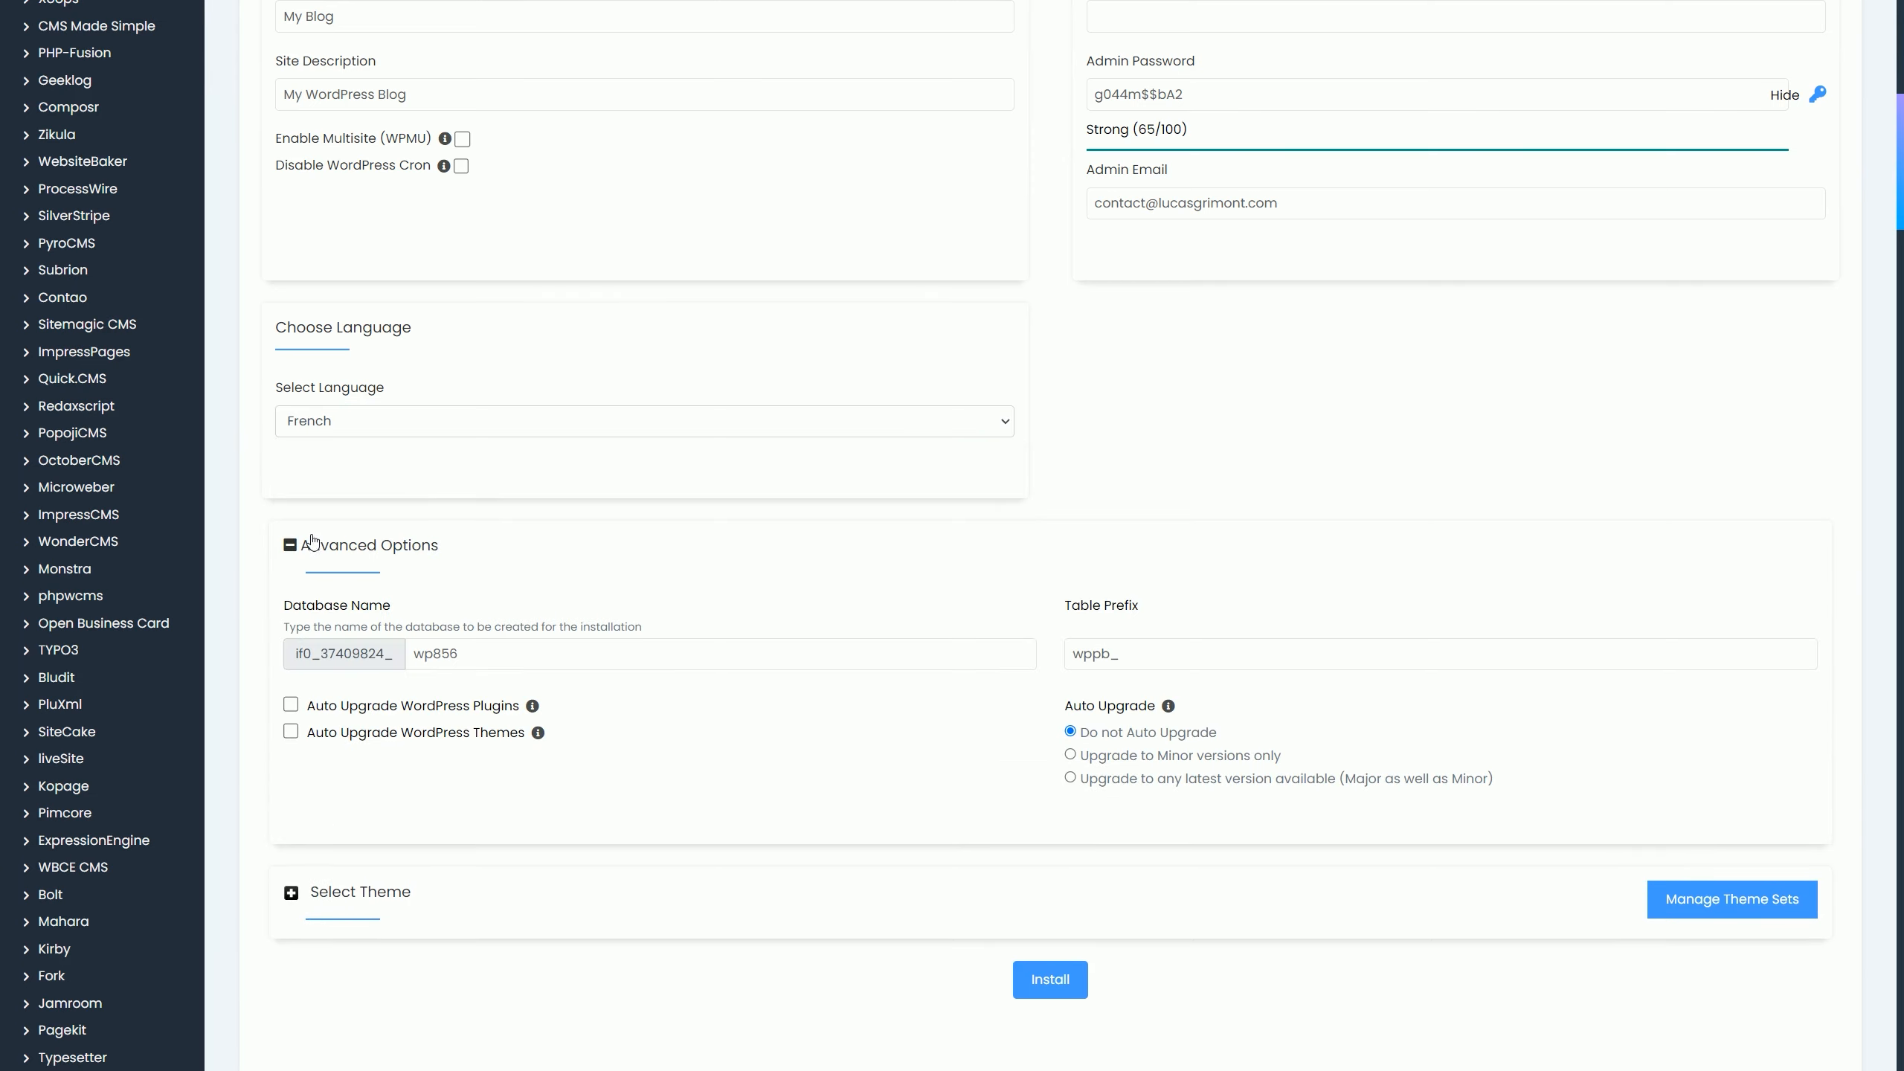
pyautogui.scroll(-4, 554, 545)
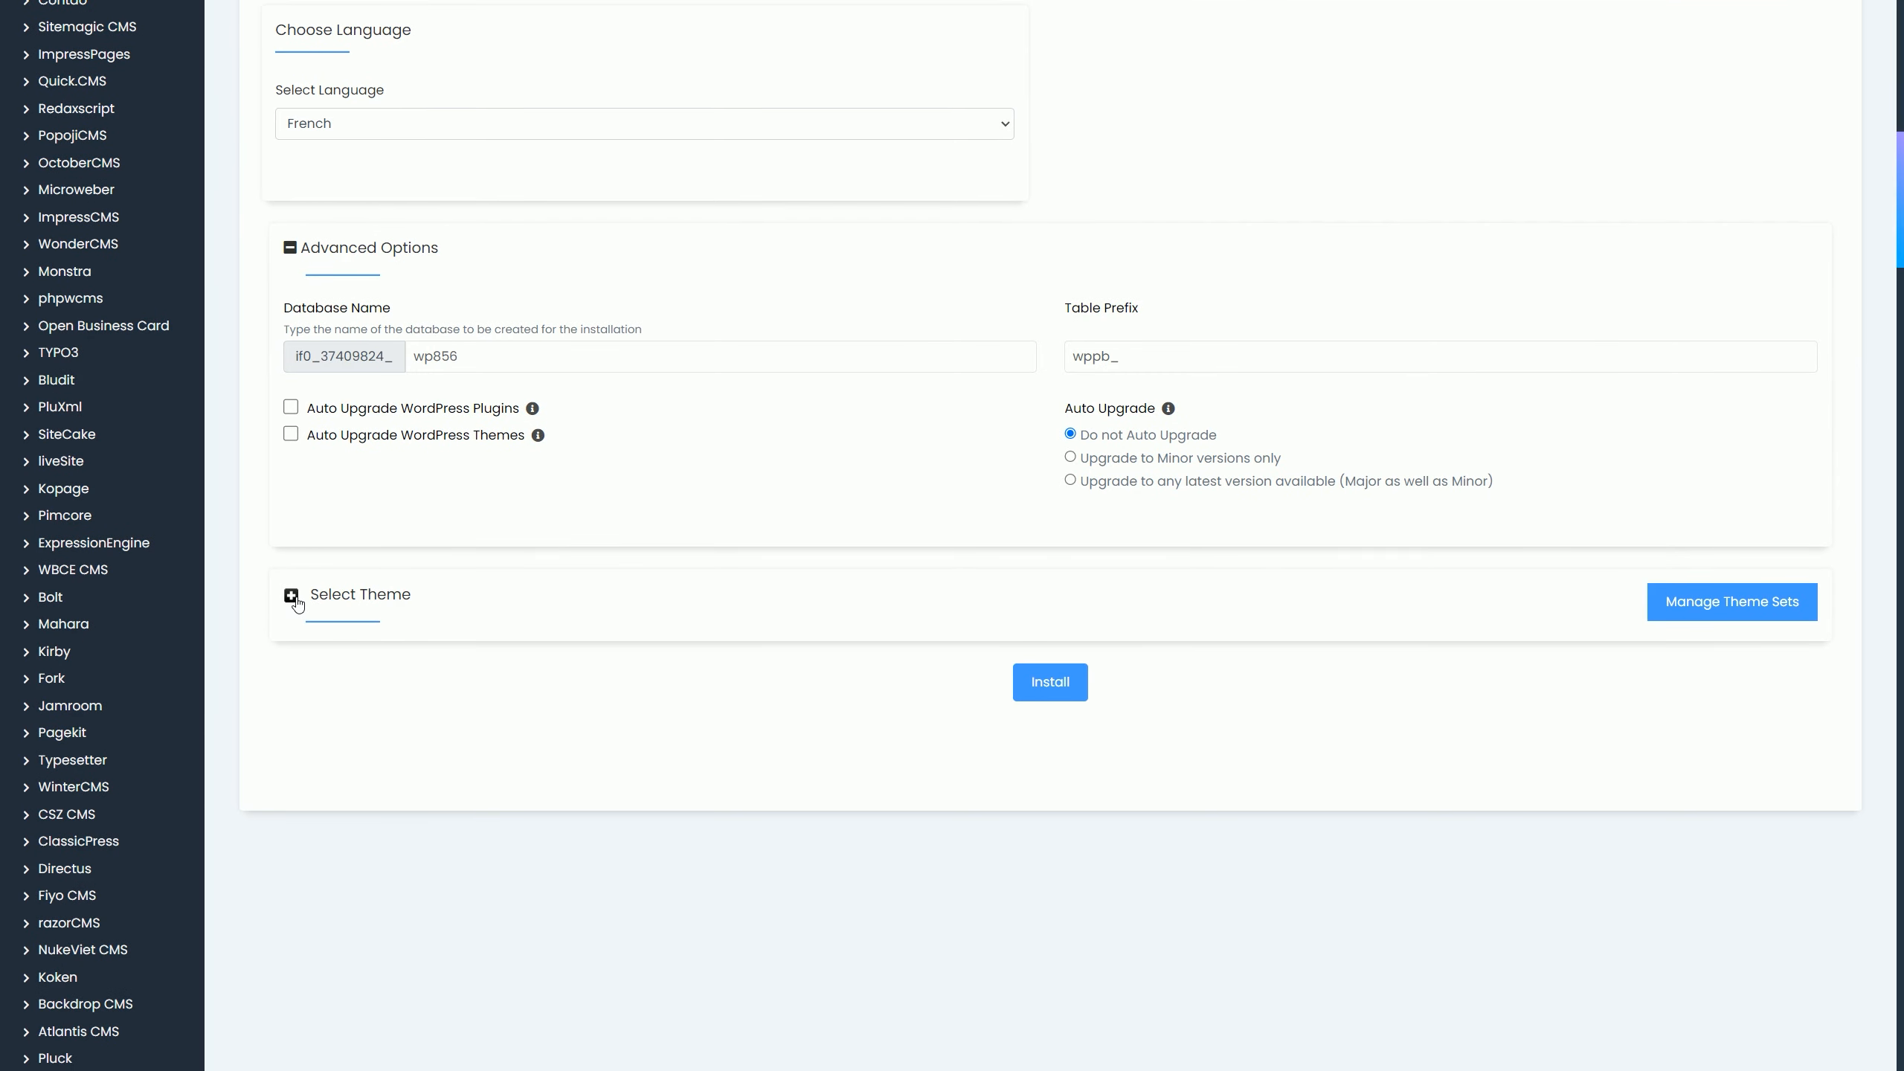
pyautogui.click(292, 597)
pyautogui.scroll(-9, 953, 555)
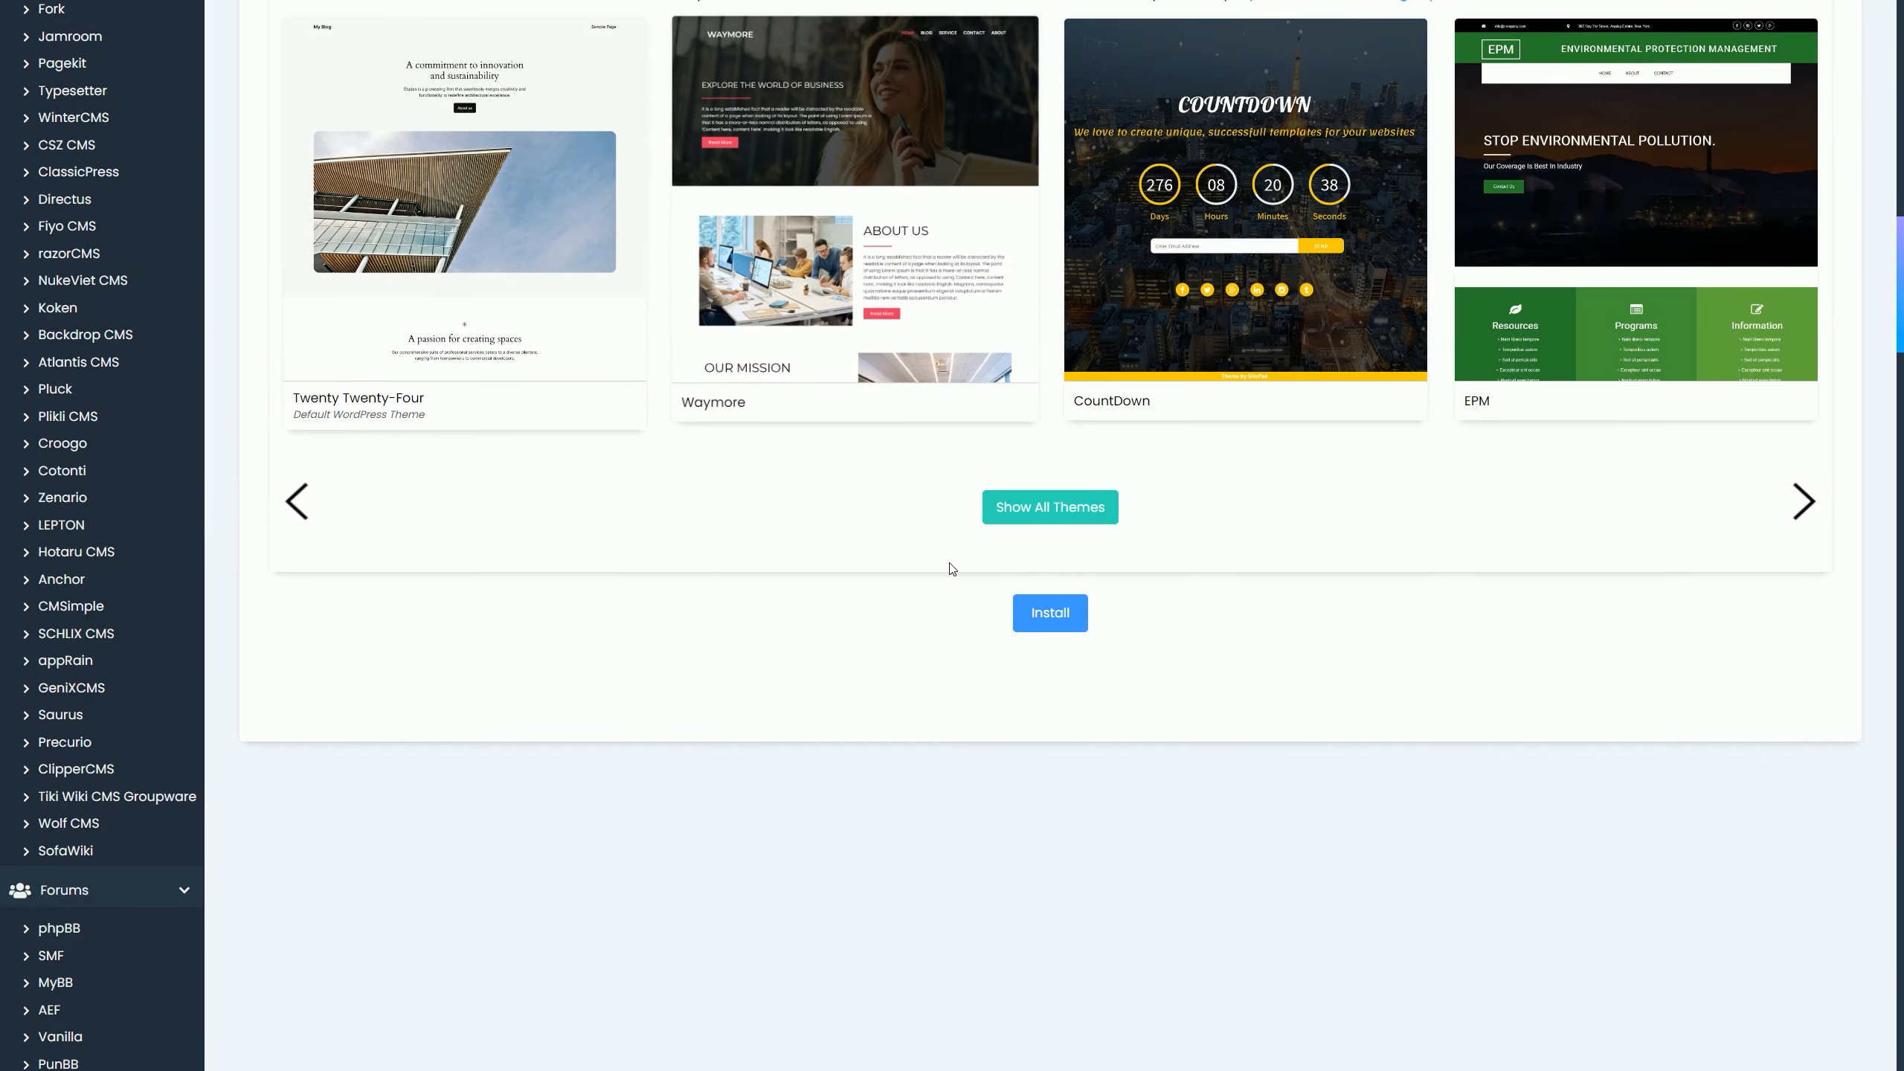
pyautogui.scroll(2, 952, 563)
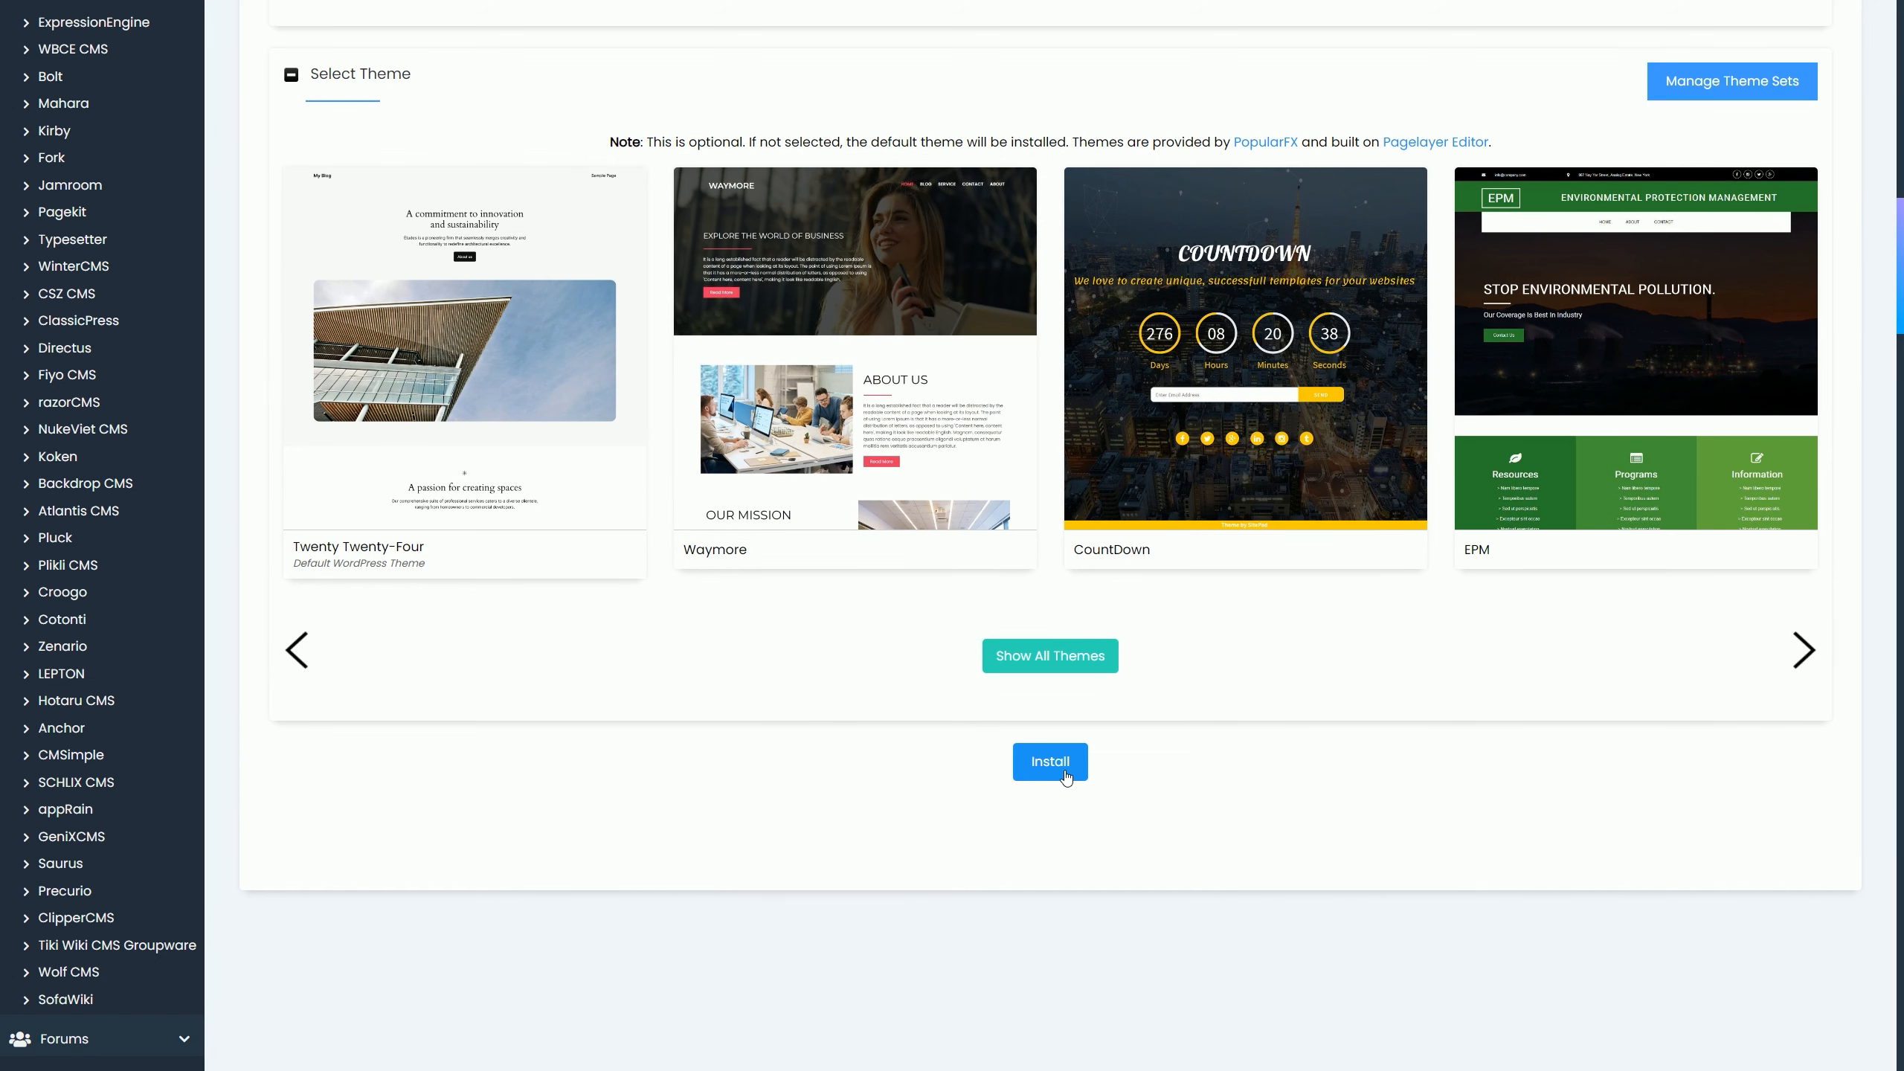
pyautogui.scroll(-2, 1178, 643)
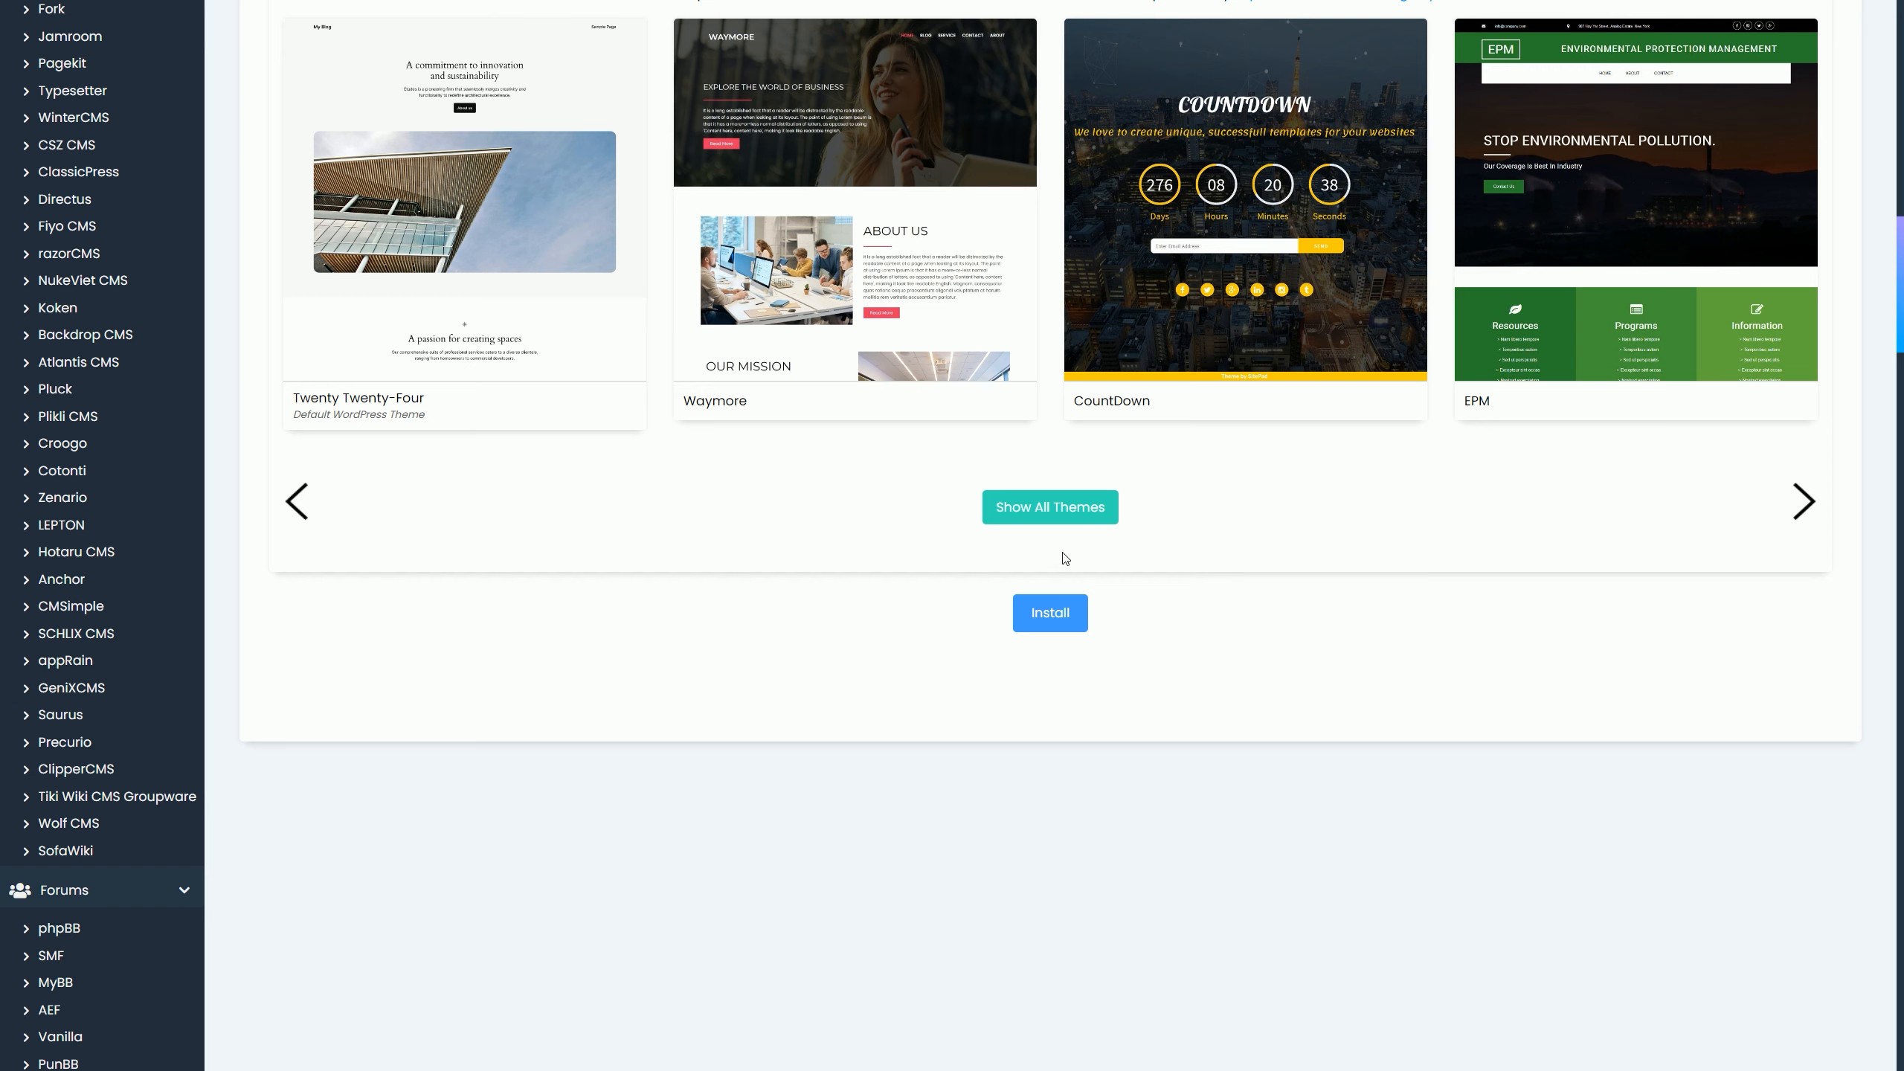
pyautogui.click(1050, 617)
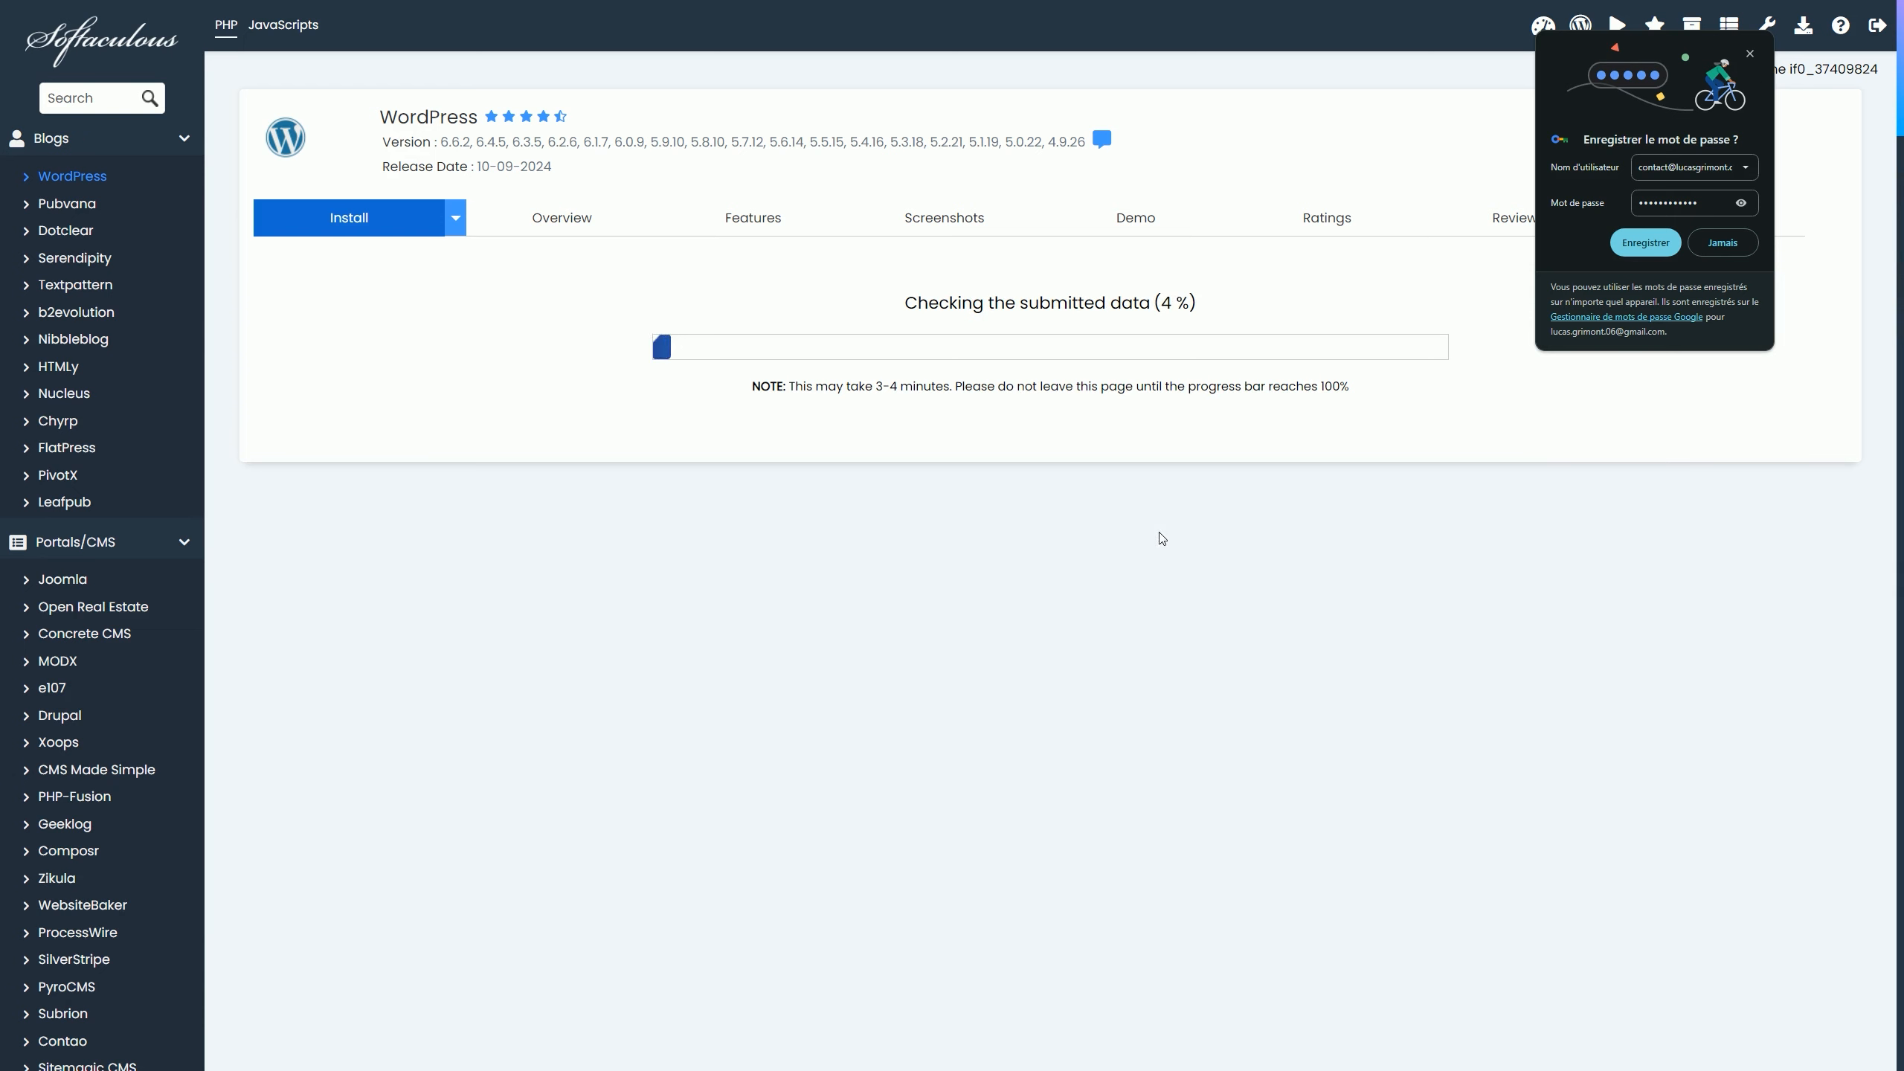
# Step: Dismiss Chrome's save-password bubble while the WordPress install finishes
pyautogui.click(1597, 414)
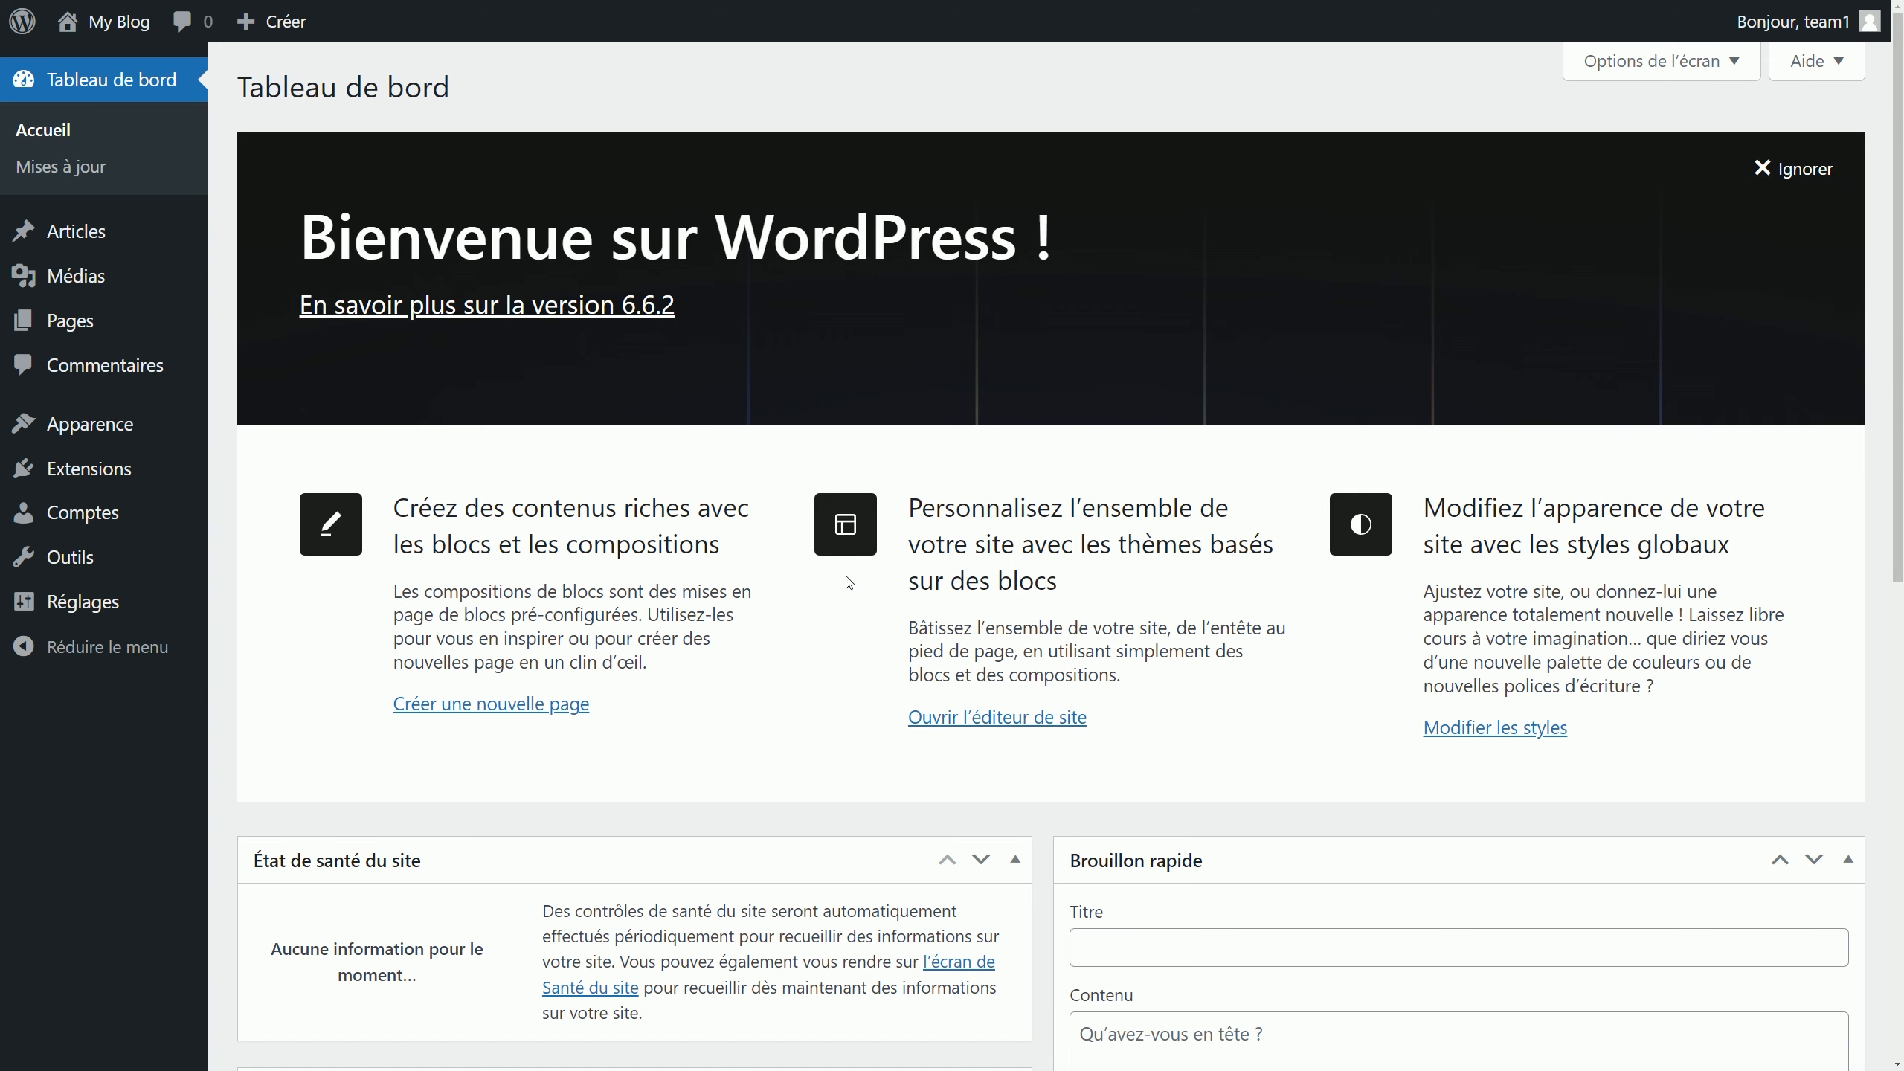
# Step: Log out of WordPress and log back in with 'Se souvenir de moi' ticked
pyautogui.moveTo(1814, 37)
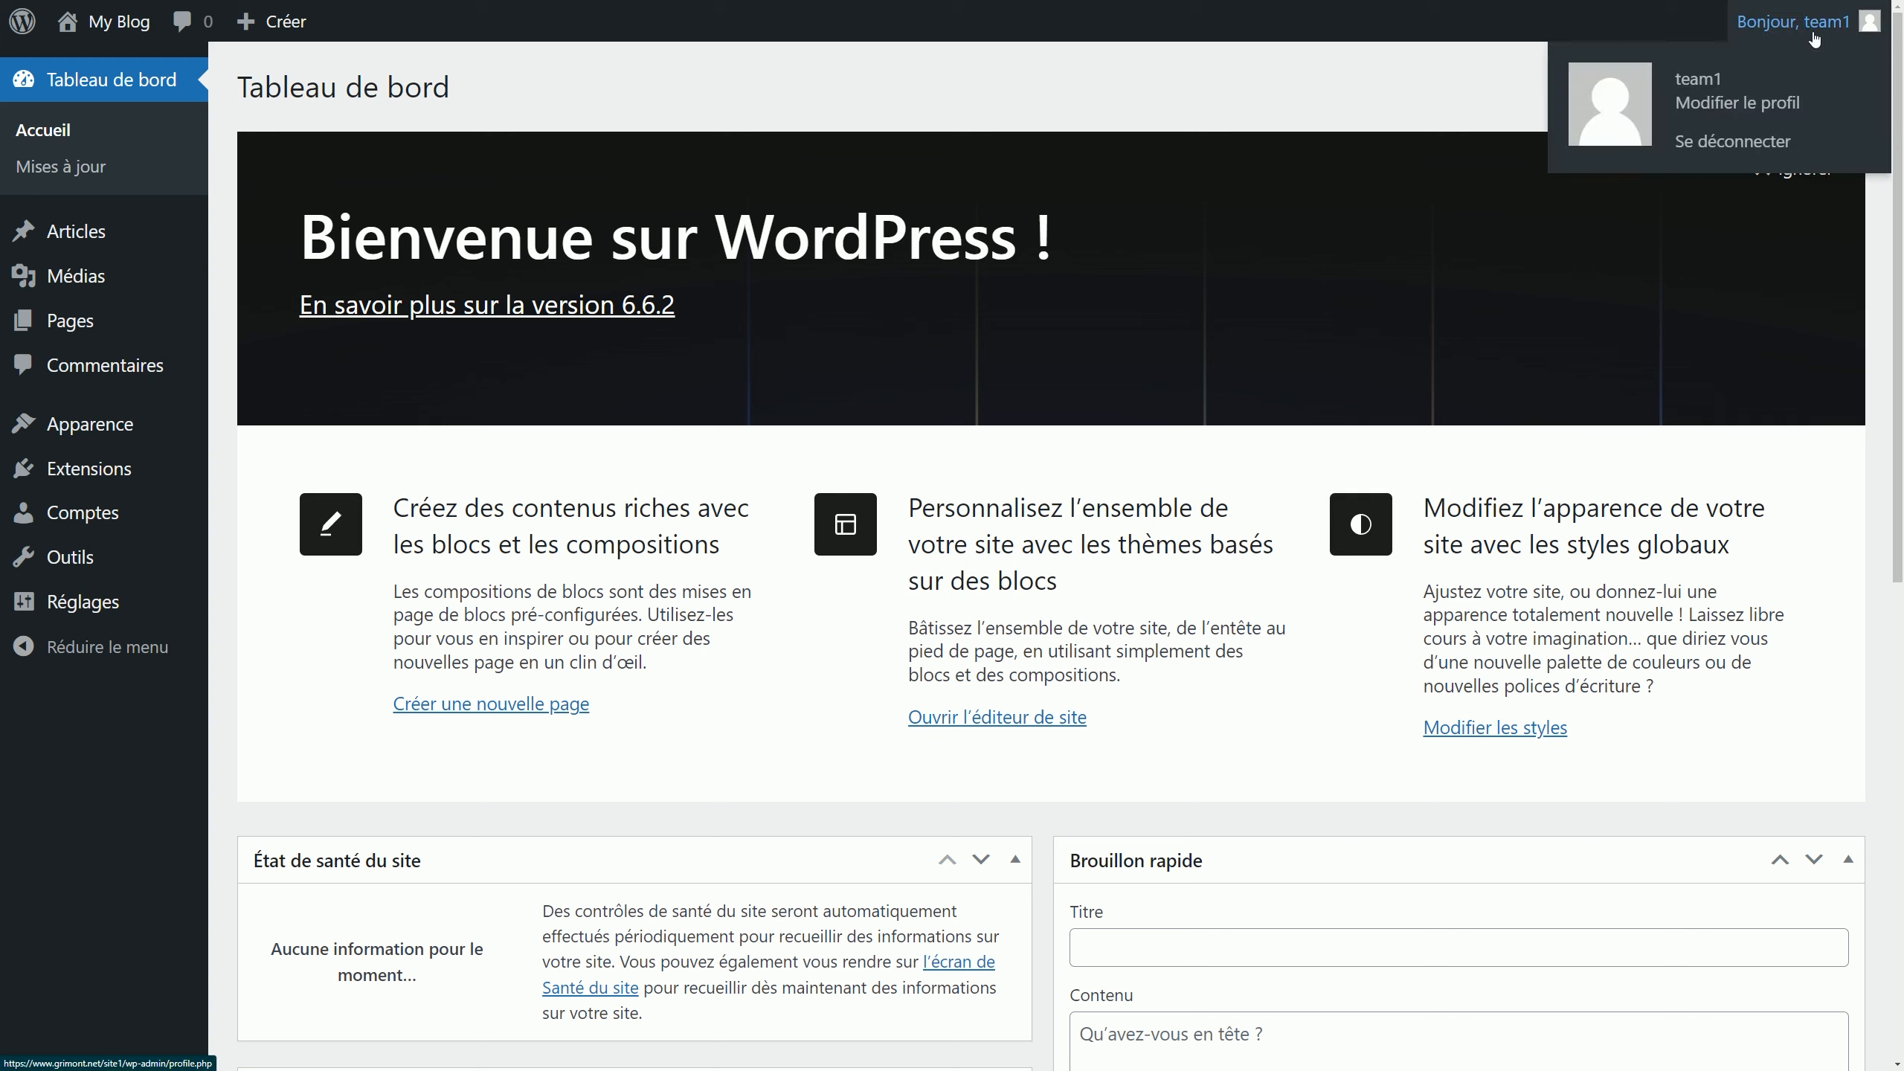
pyautogui.click(1752, 147)
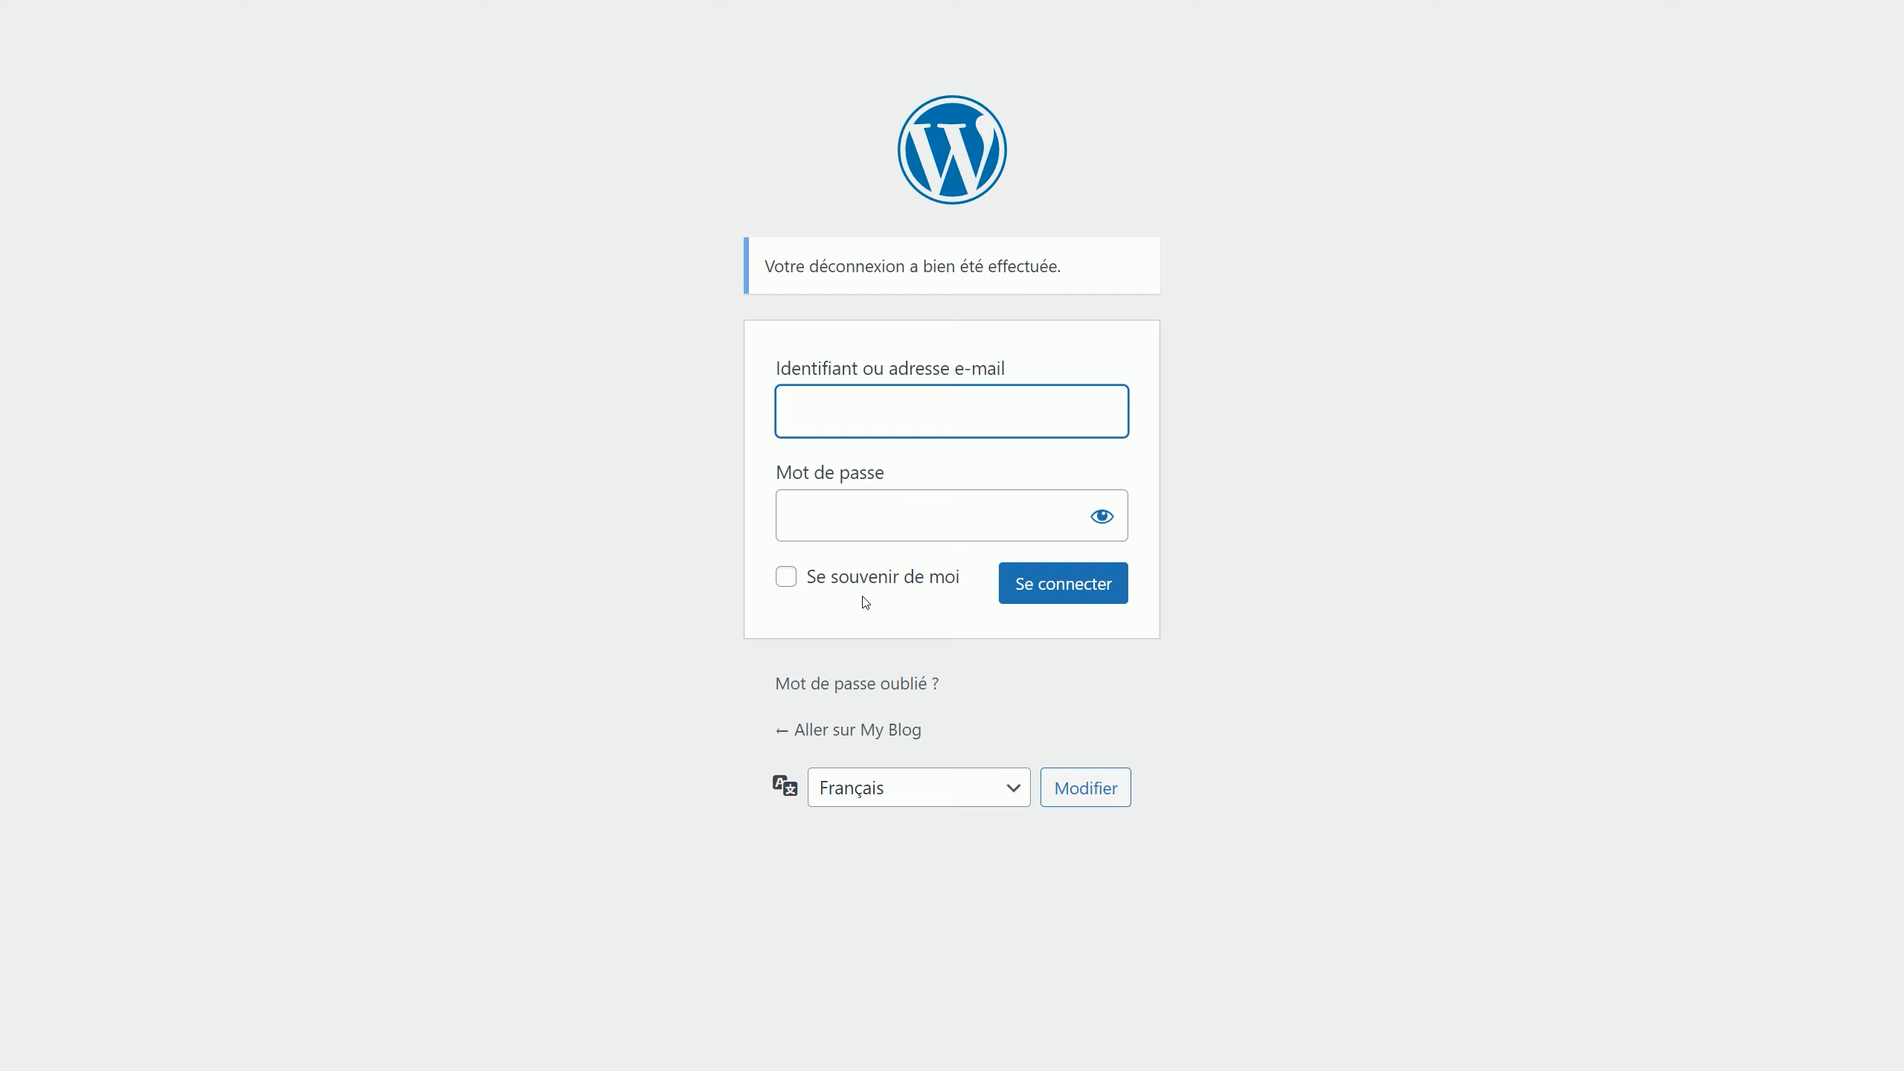
pyautogui.click(872, 584)
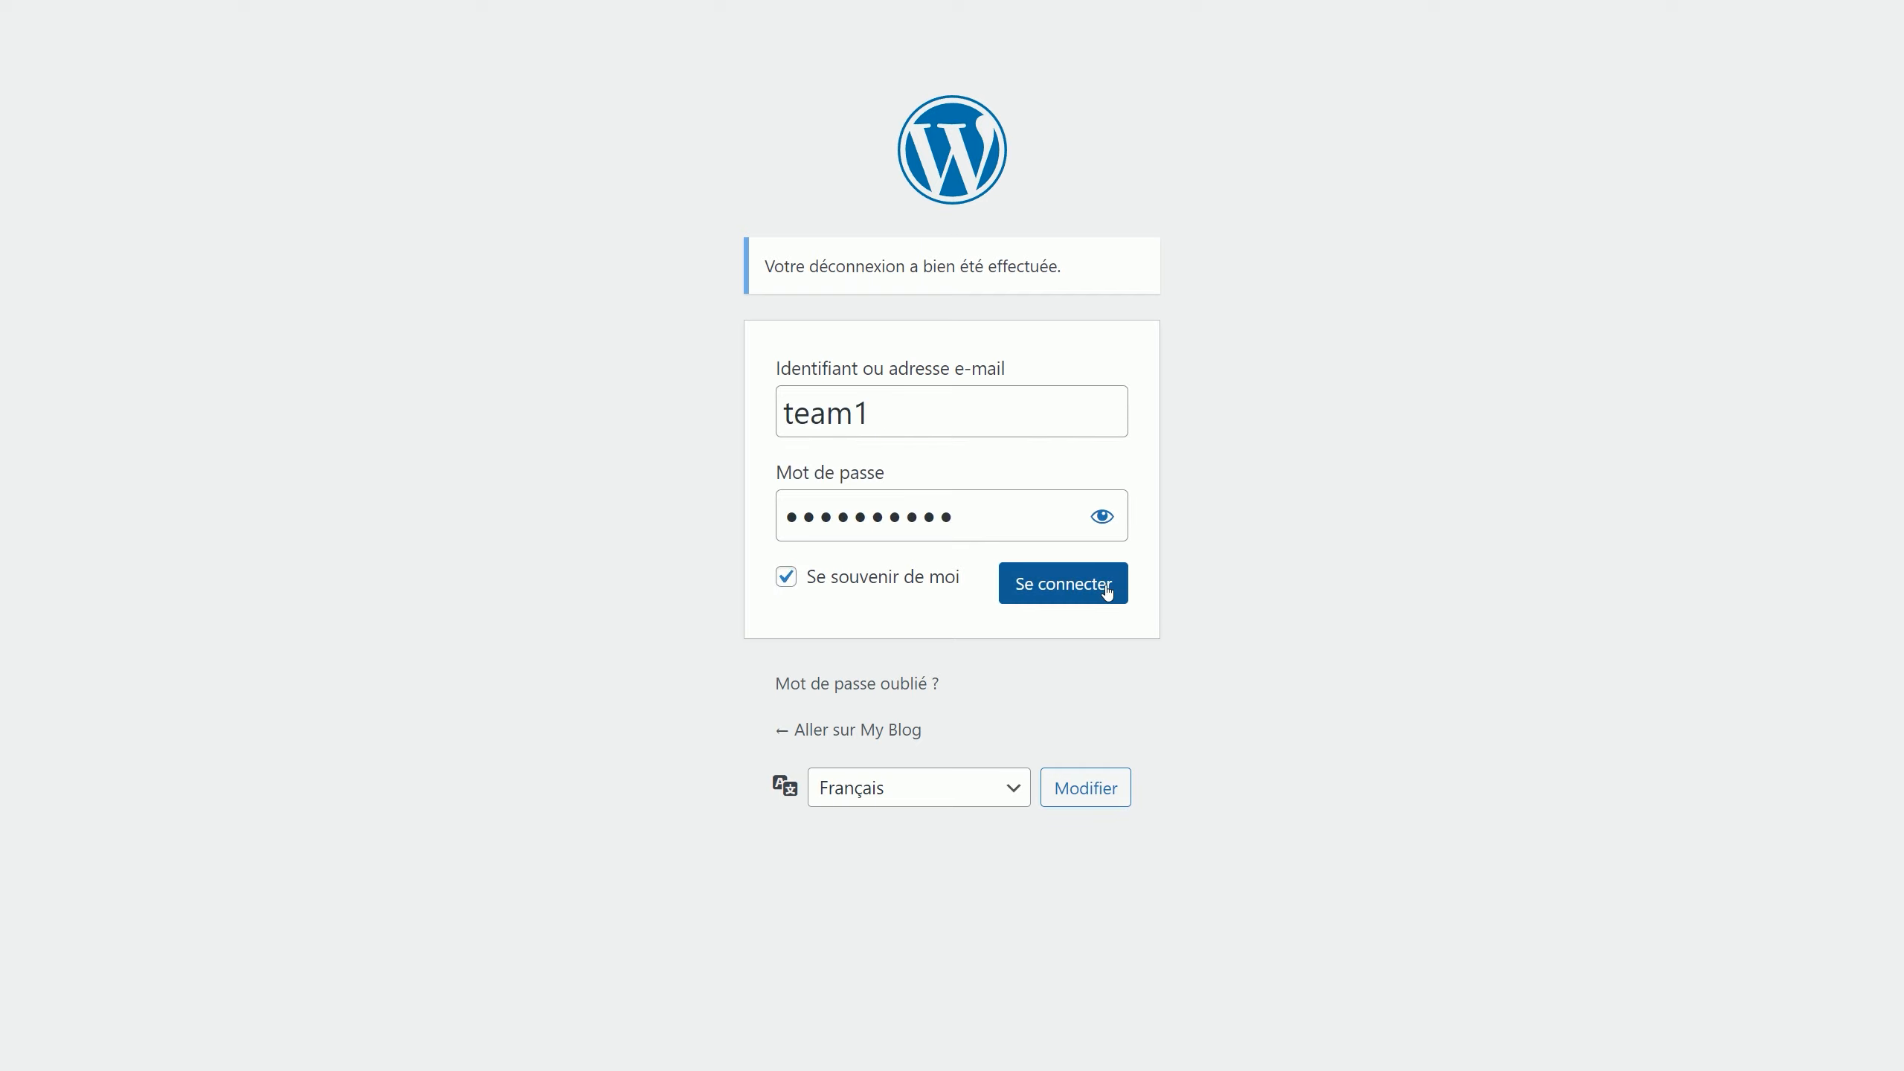
pyautogui.click(1108, 592)
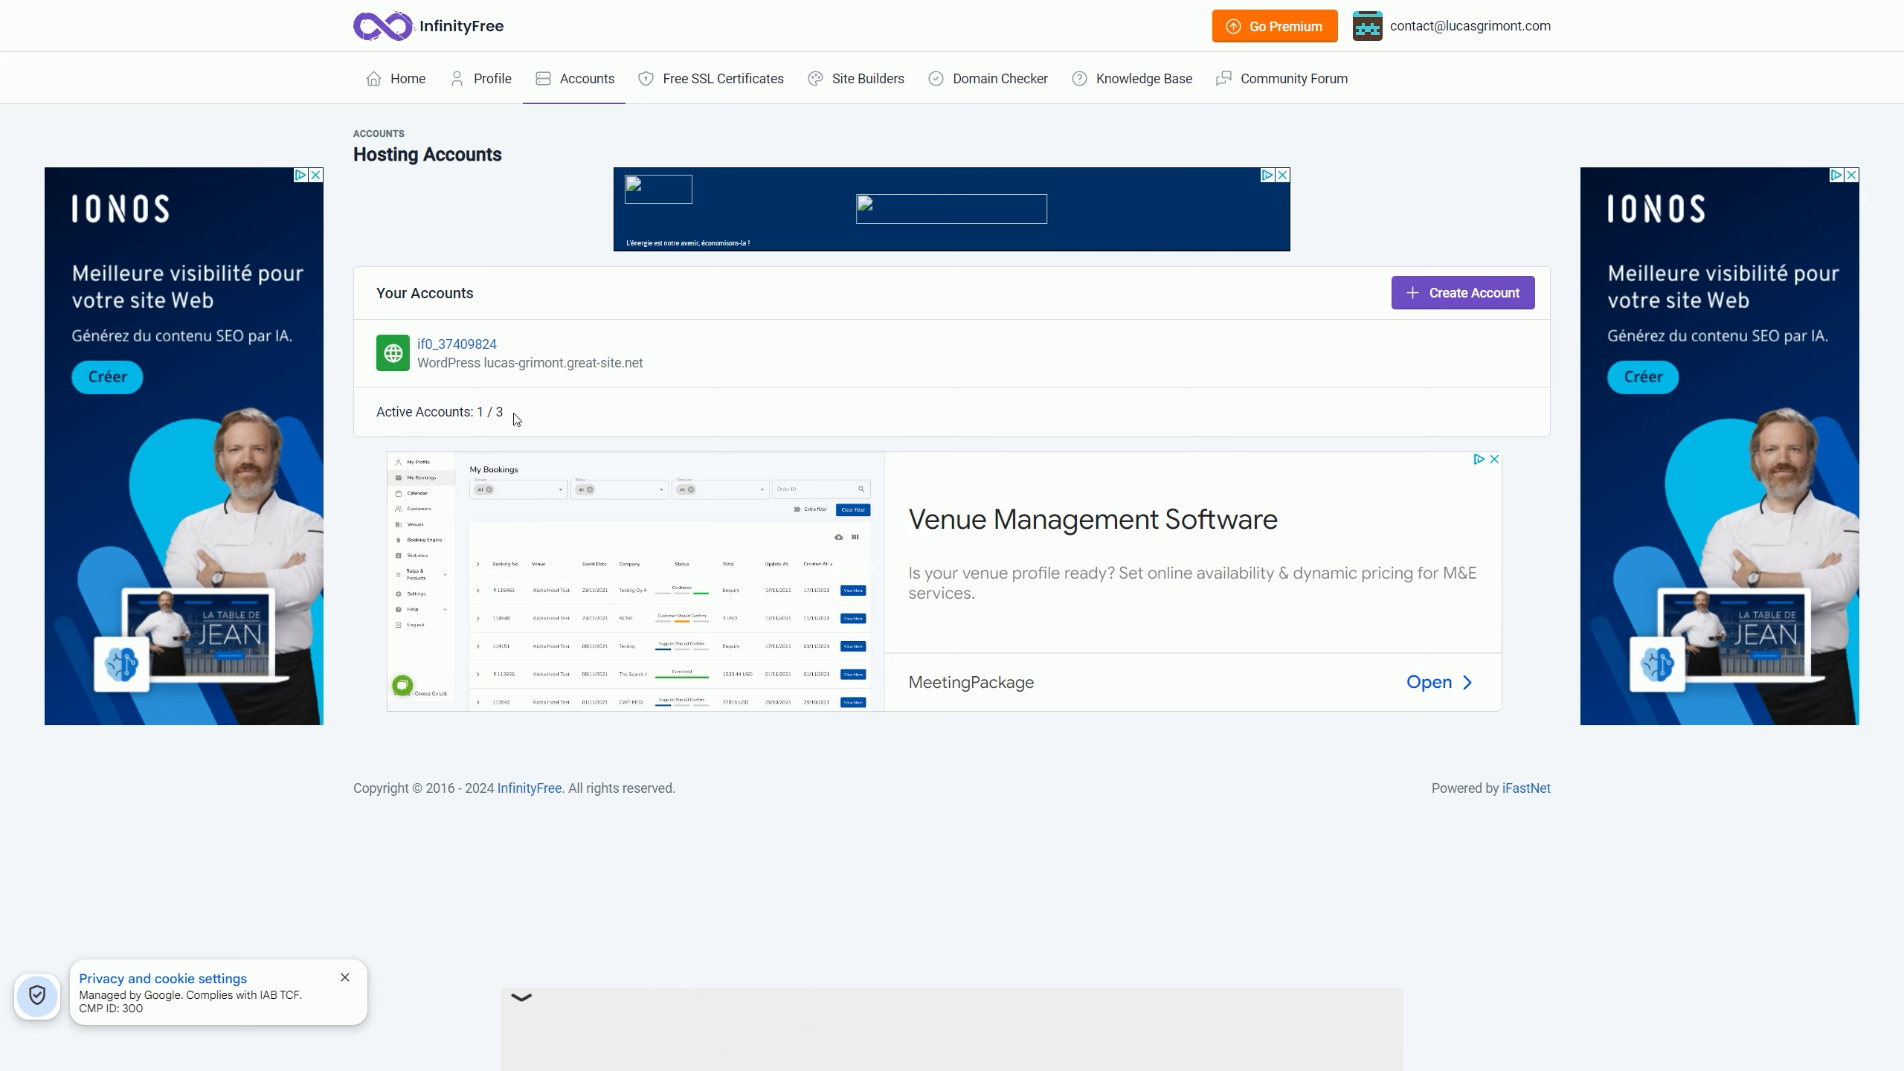
# Step: Start a second free $0 account with subdomain prestashop-test on .great-site.net, checking availability
pyautogui.click(1481, 307)
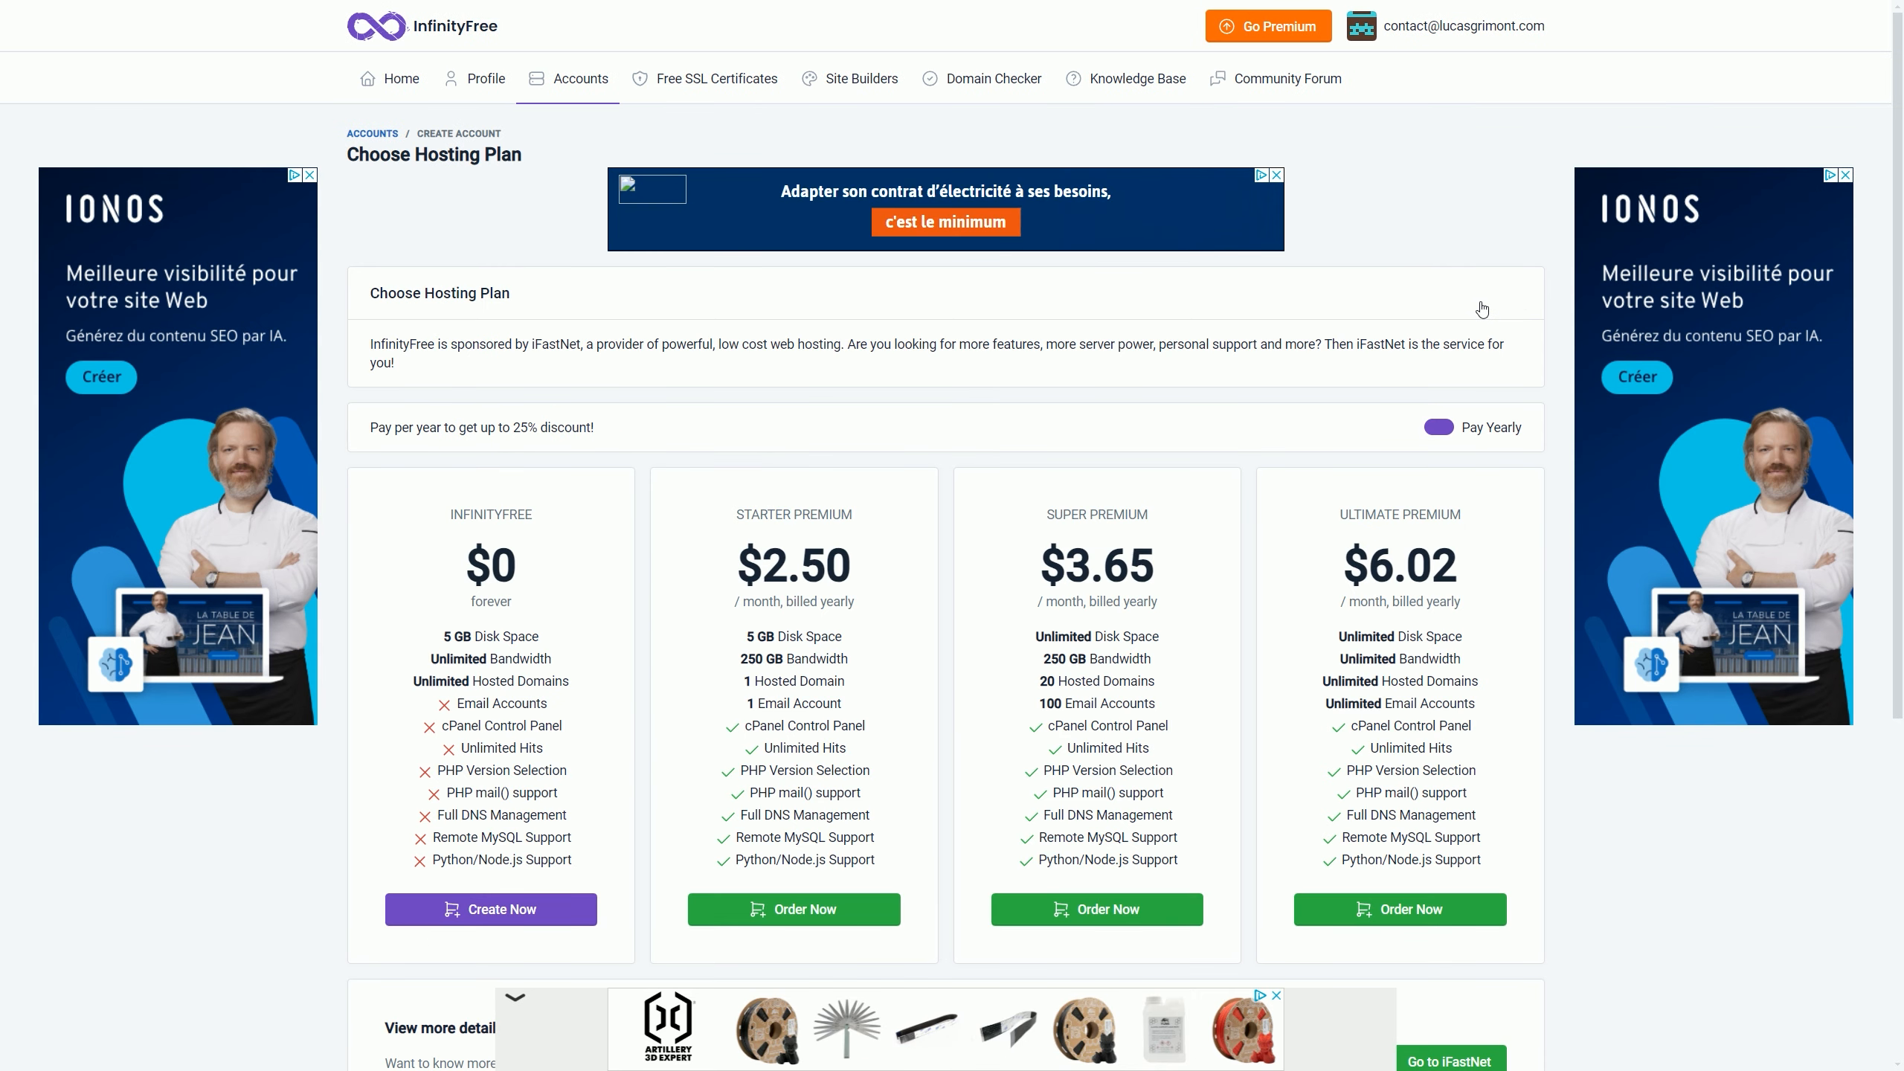
pyautogui.click(538, 916)
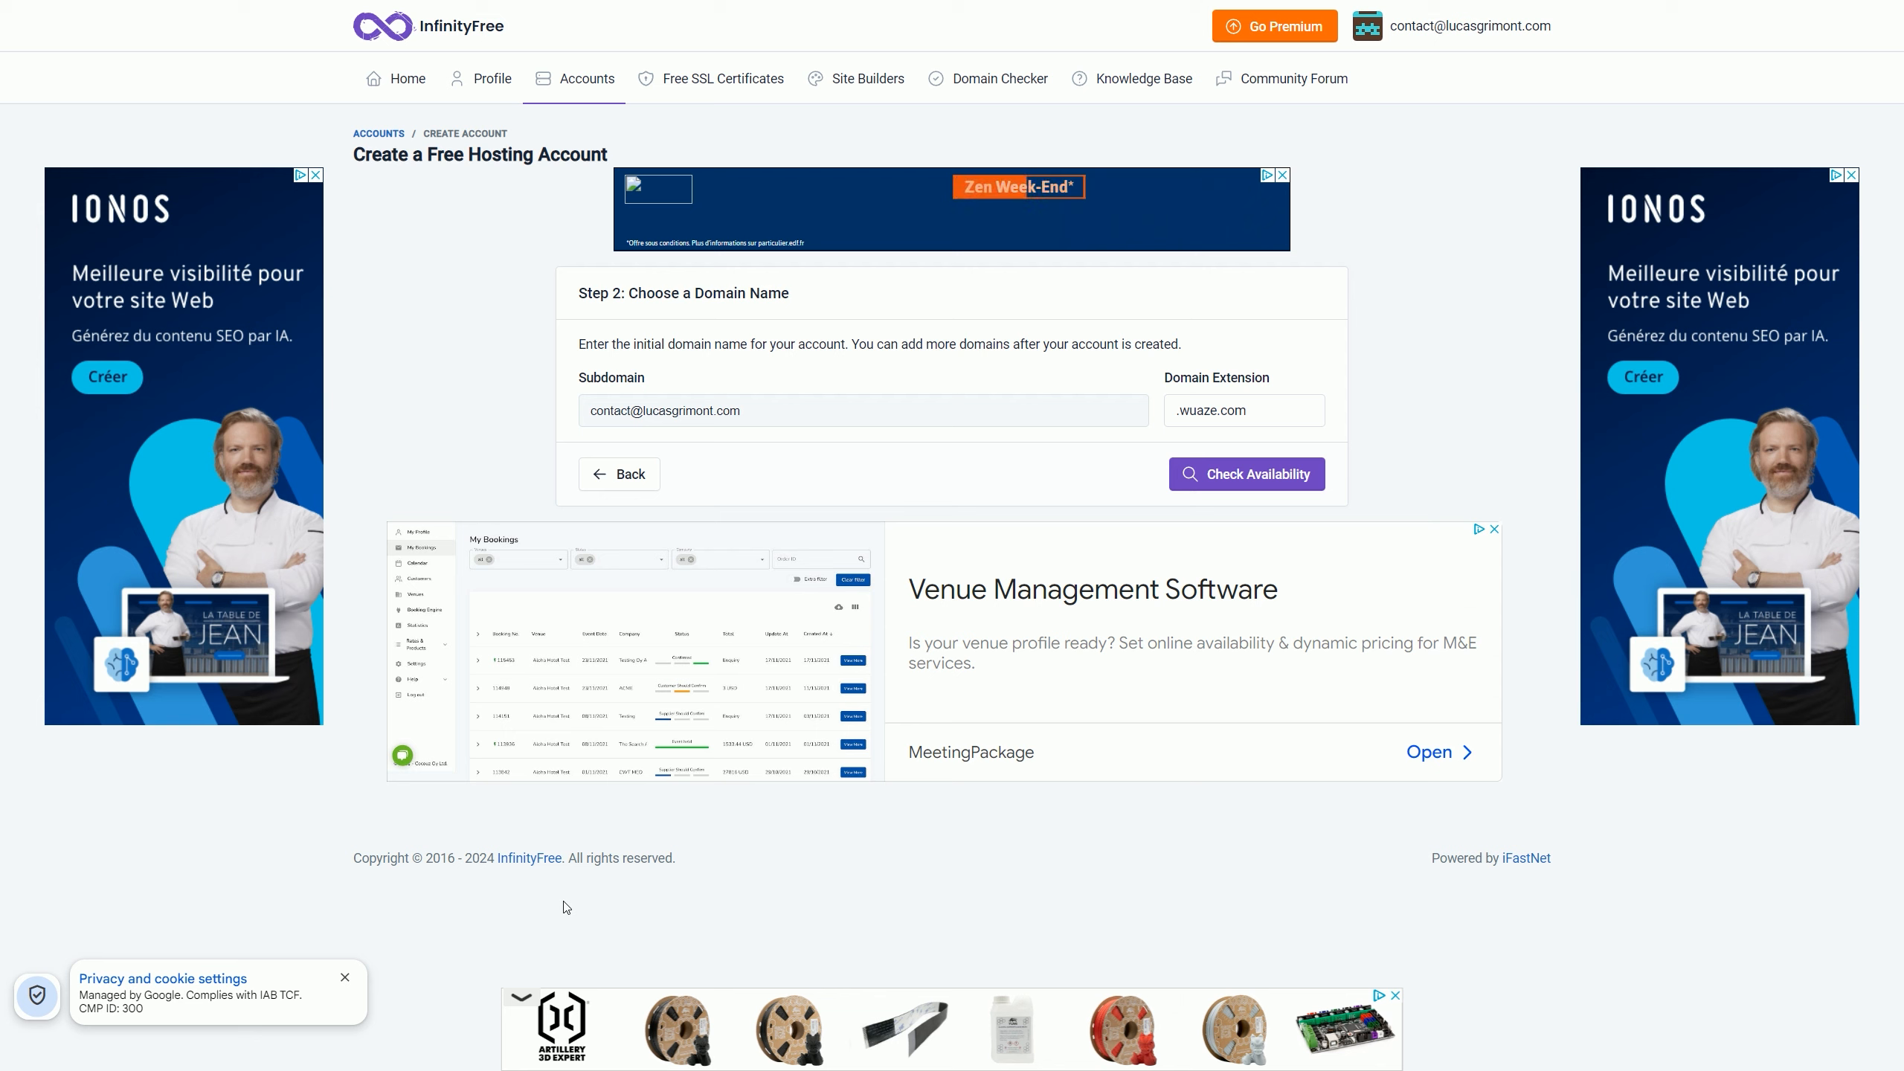
pyautogui.click(755, 412)
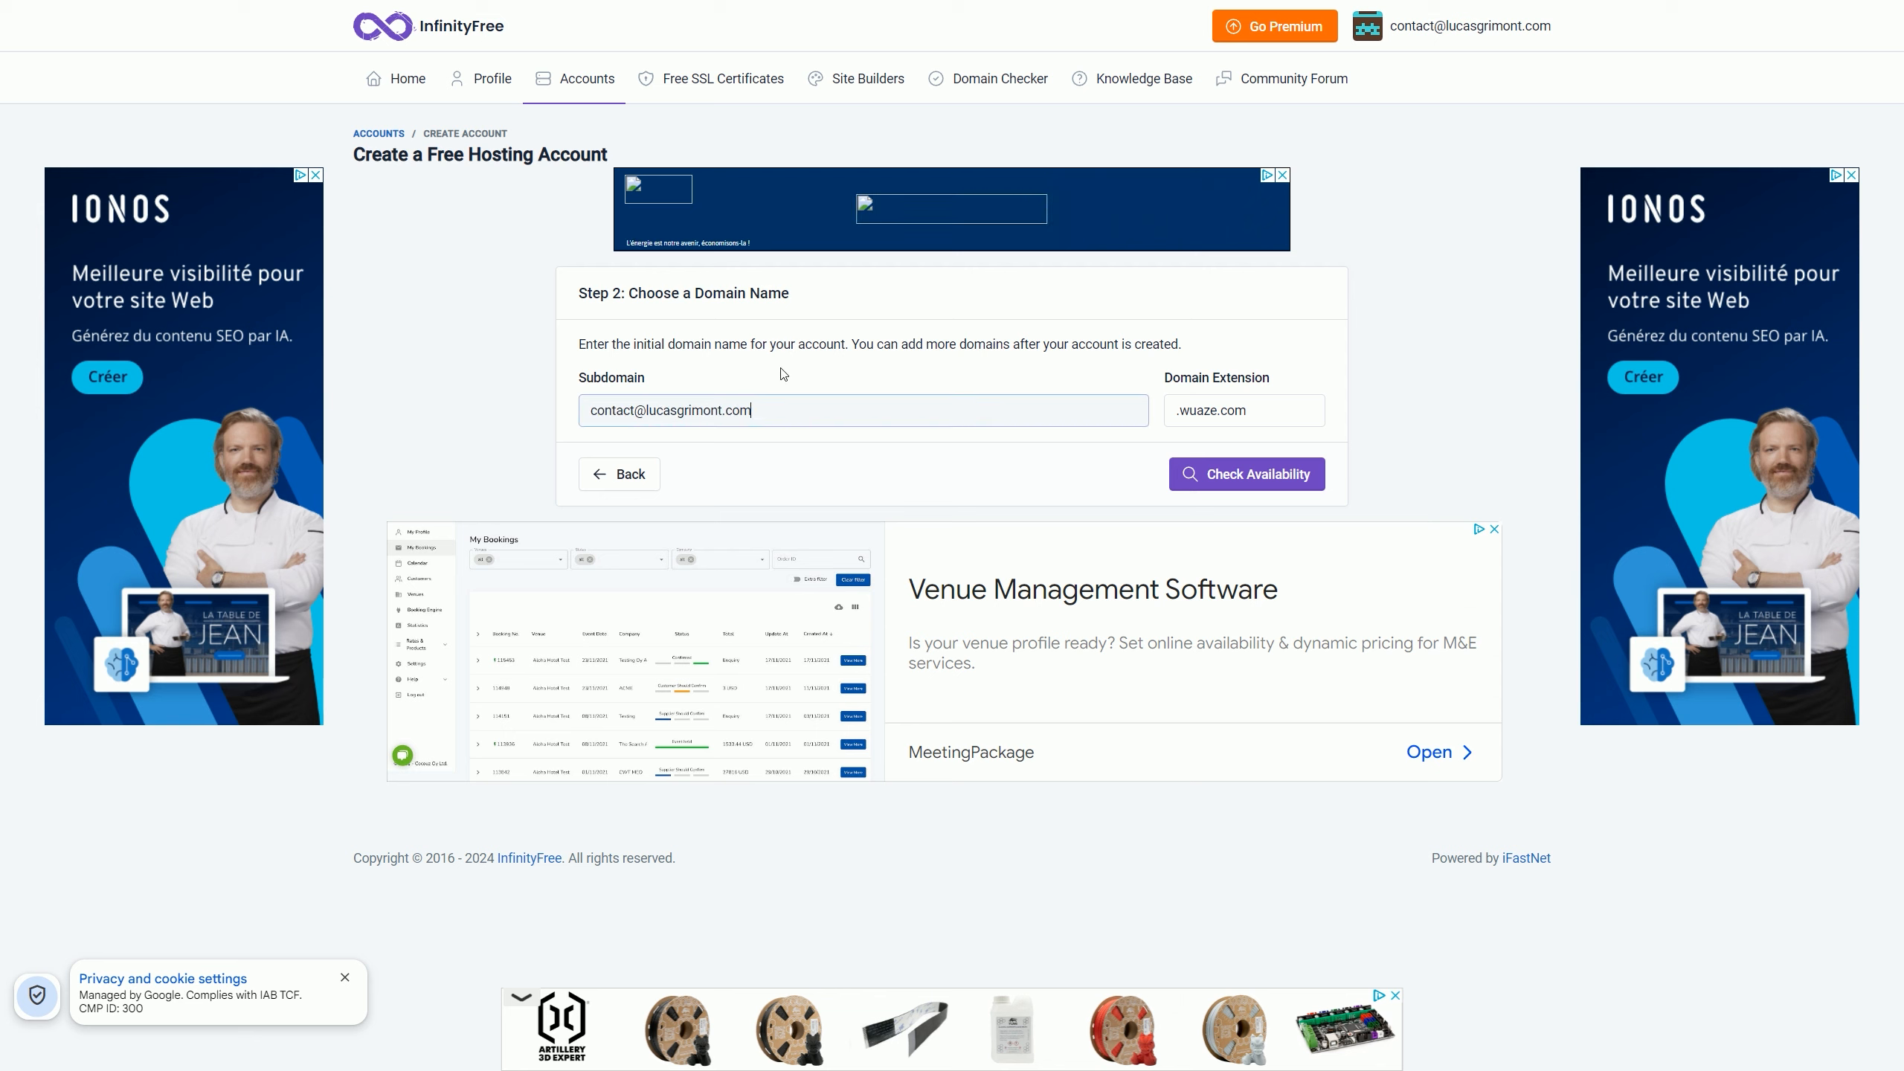
pyautogui.hotkey('ctrl', 'a')
pyautogui.write('prestashop-test')
pyautogui.click(1244, 411)
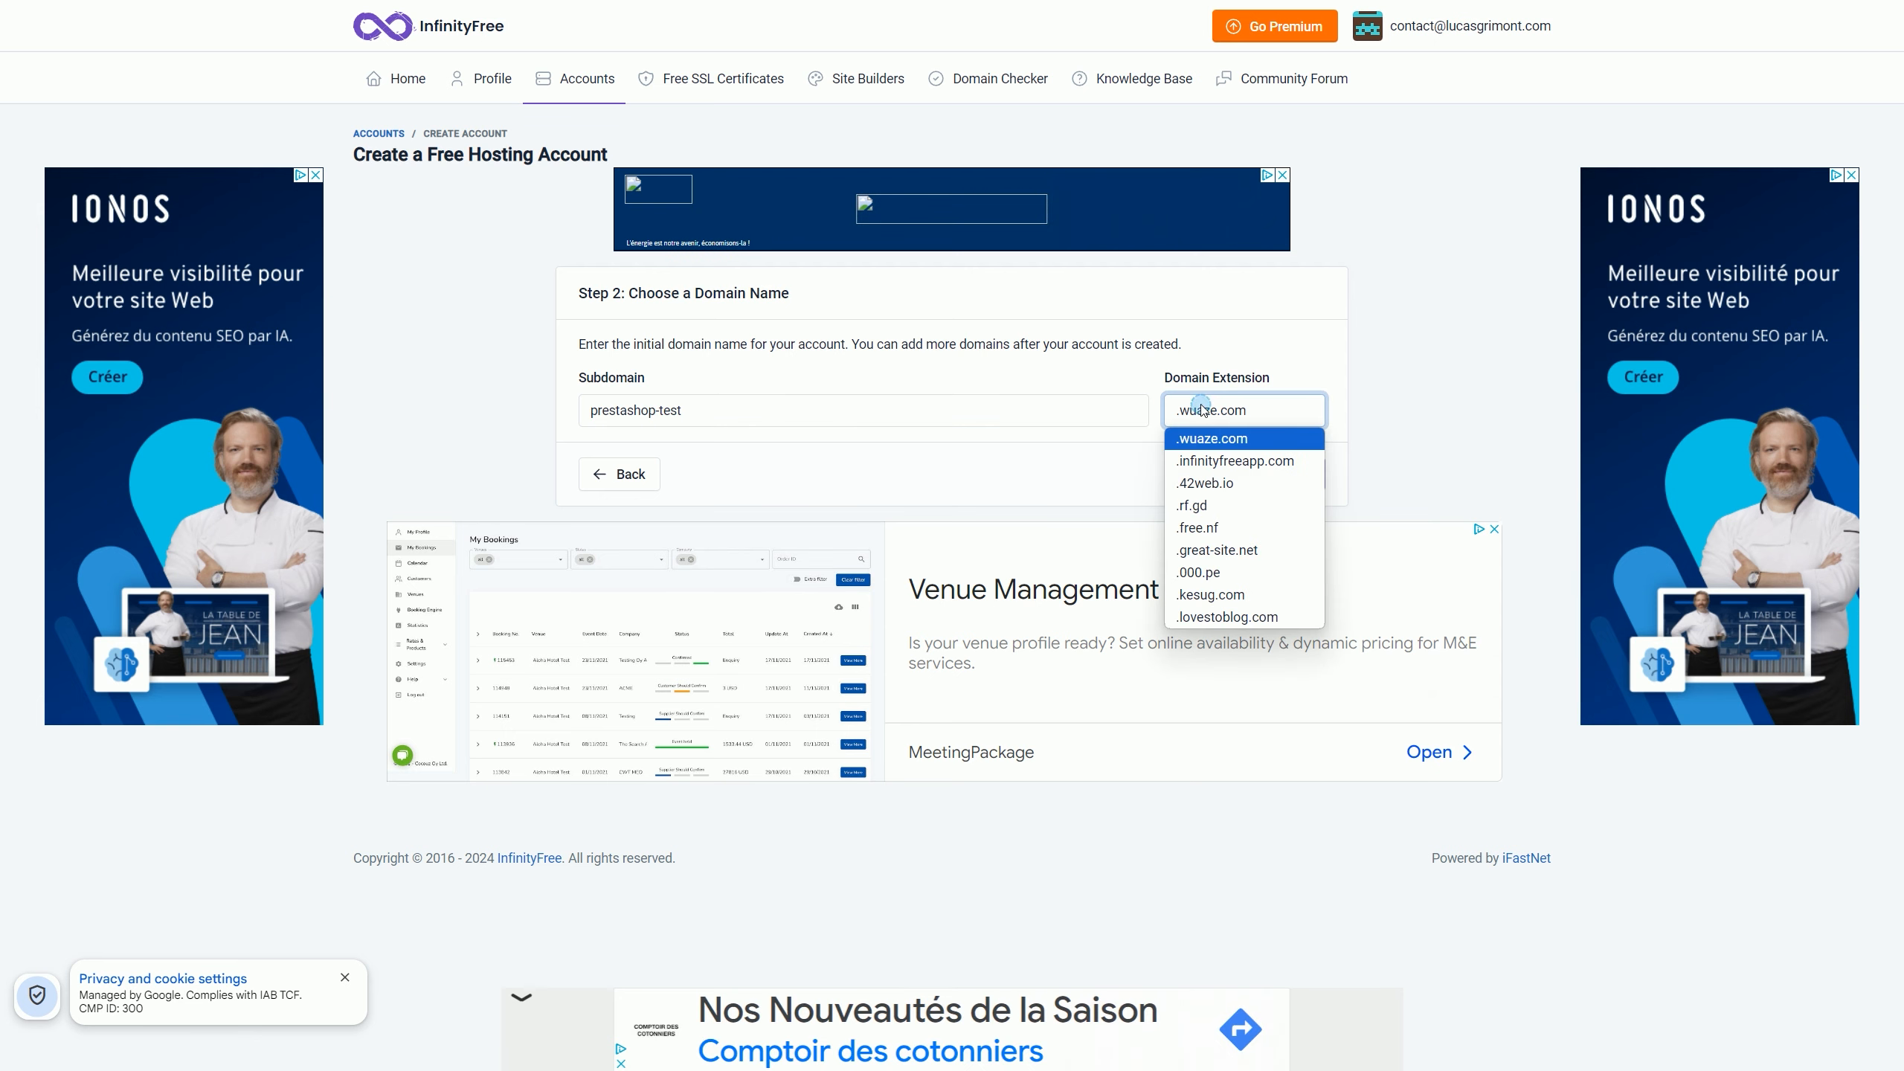
pyautogui.click(1279, 551)
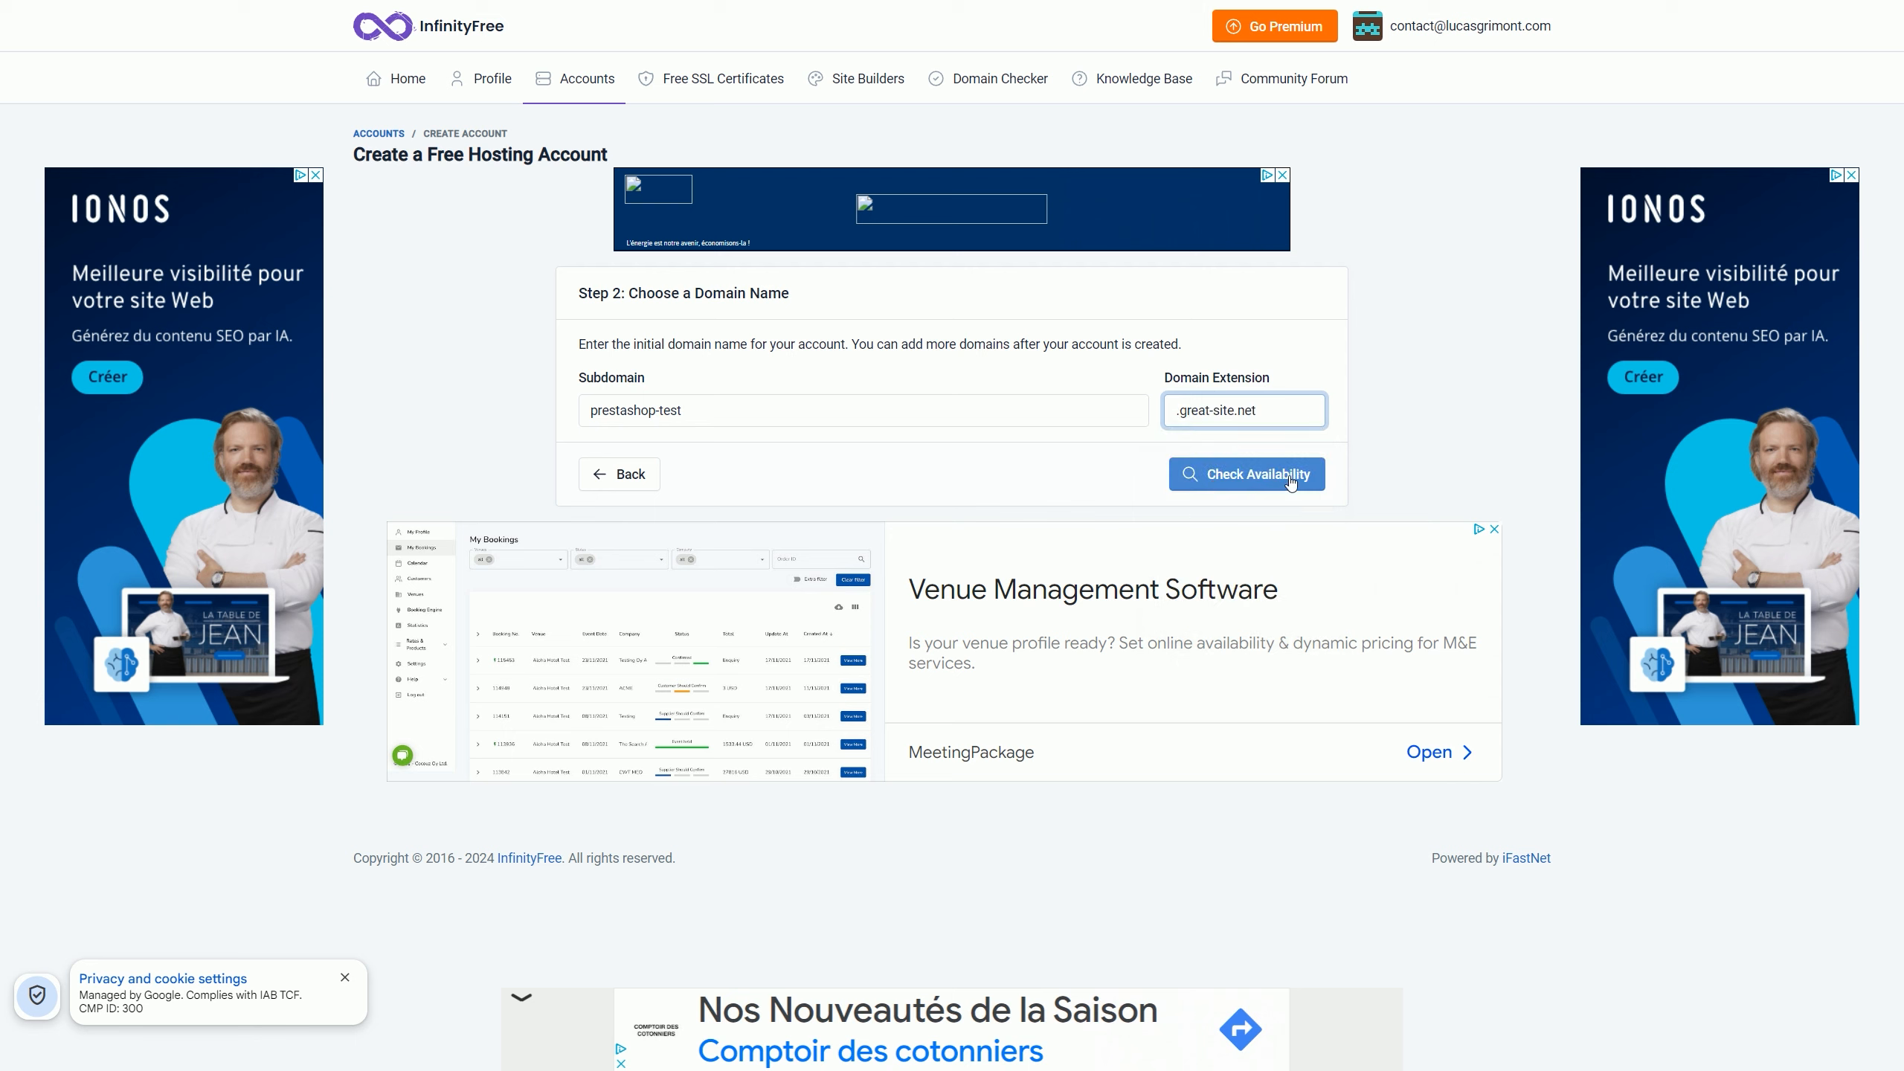
pyautogui.click(1250, 477)
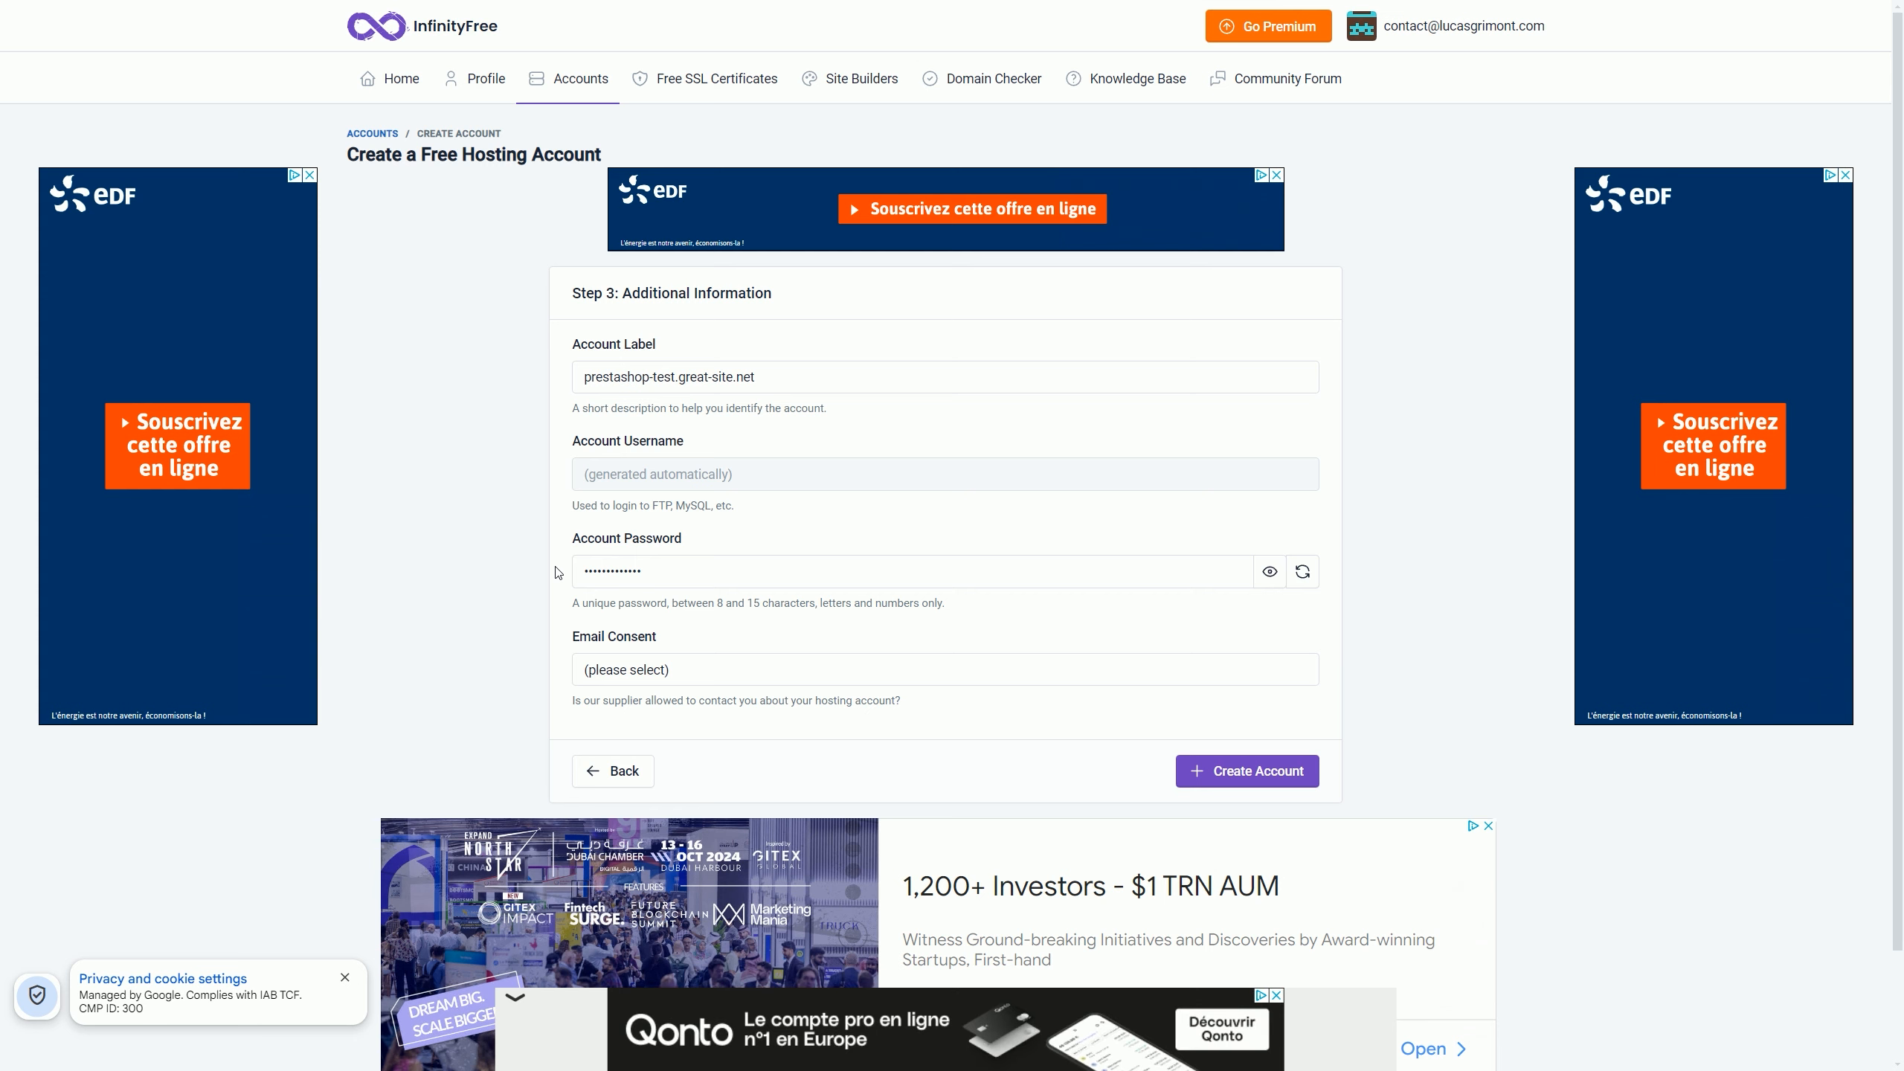
# Step: Create the prestashop-test.great-site.net account with email consent set to I Do Not Approve, then open its control panel
pyautogui.click(617, 675)
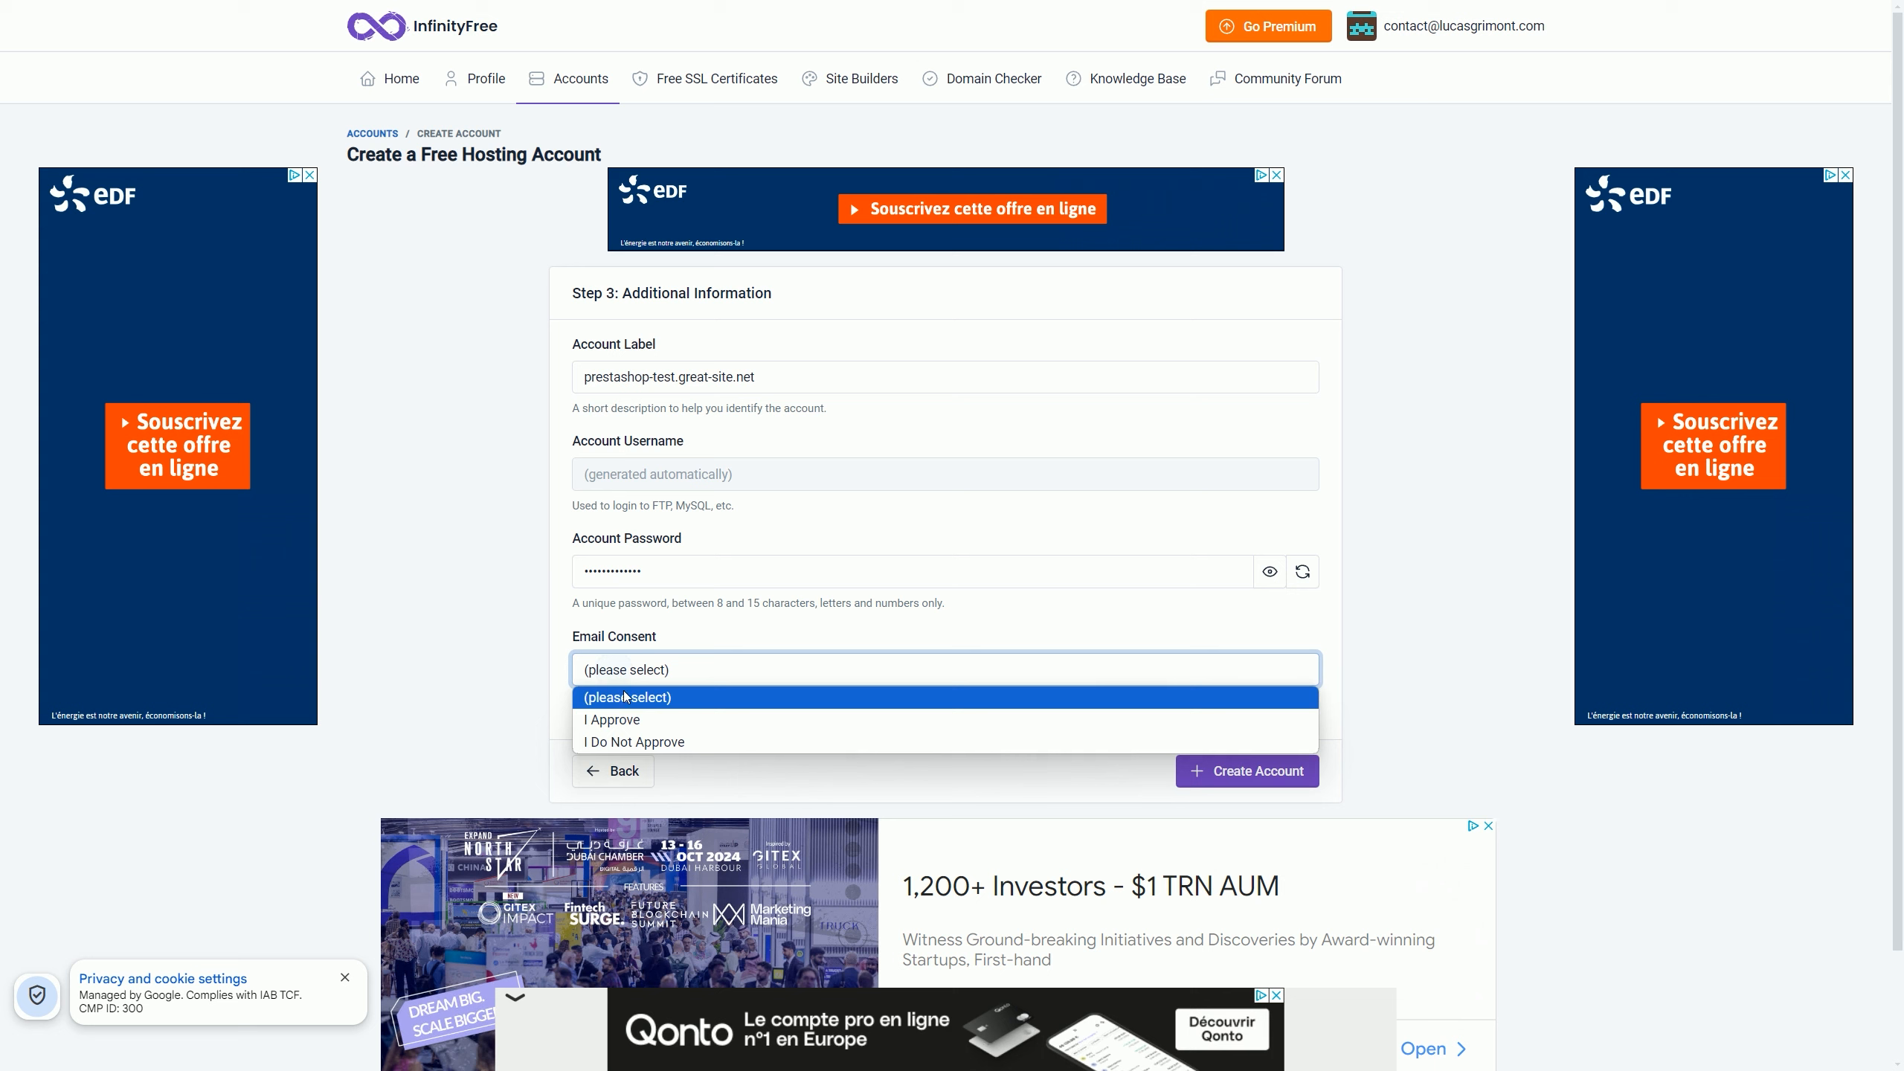
pyautogui.click(688, 743)
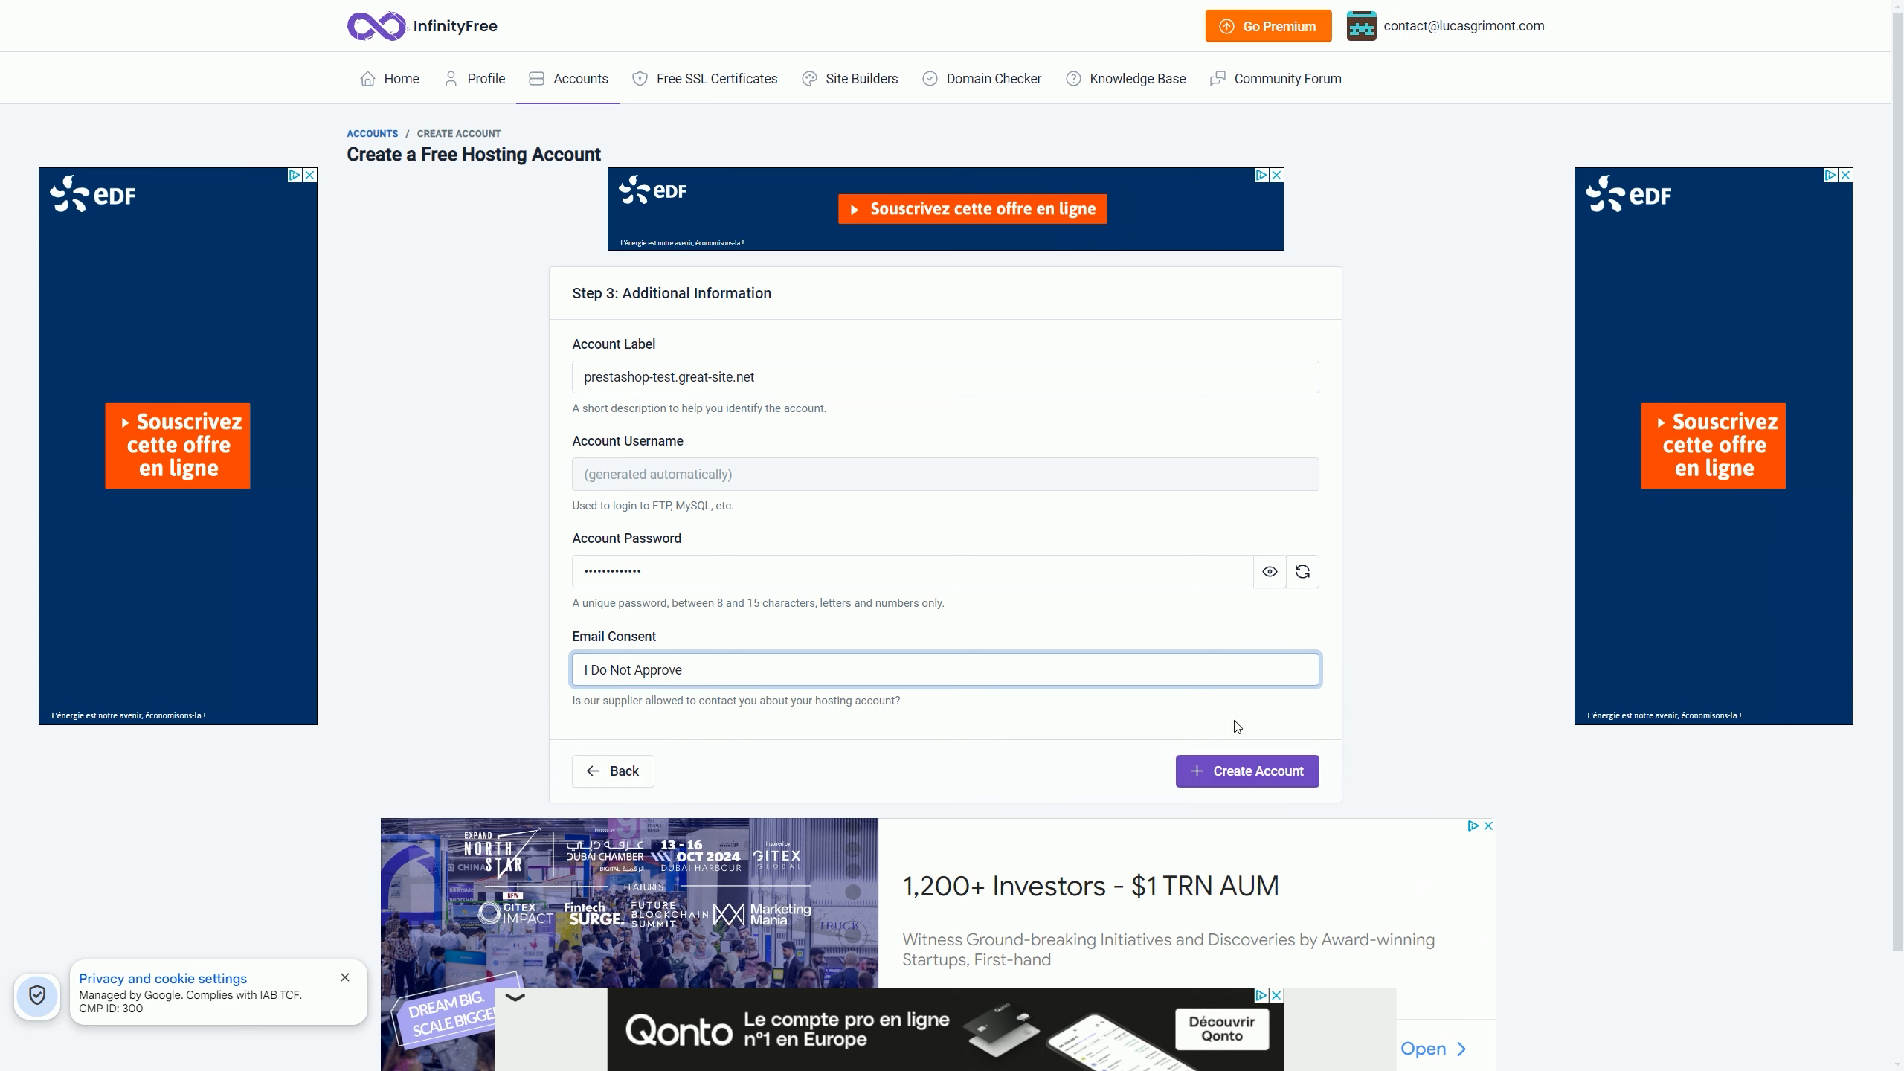
pyautogui.click(1269, 771)
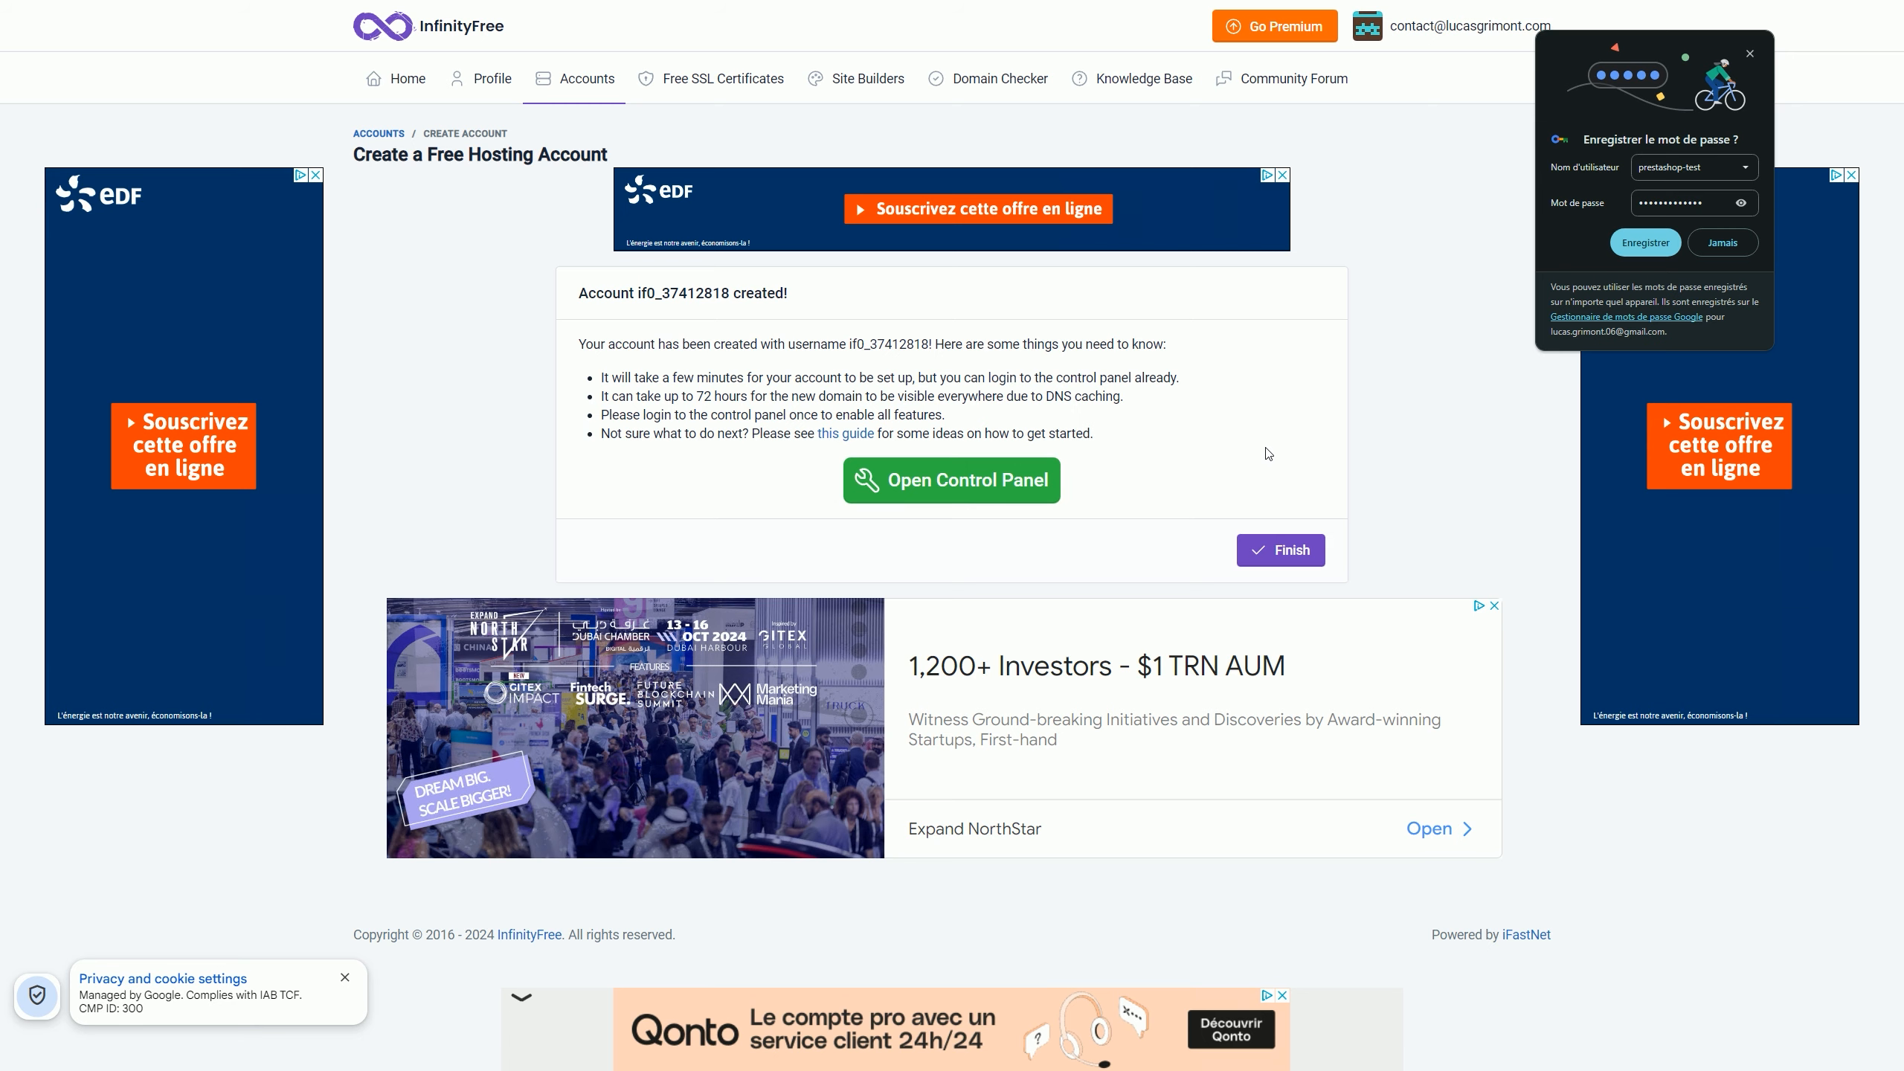
pyautogui.click(1024, 483)
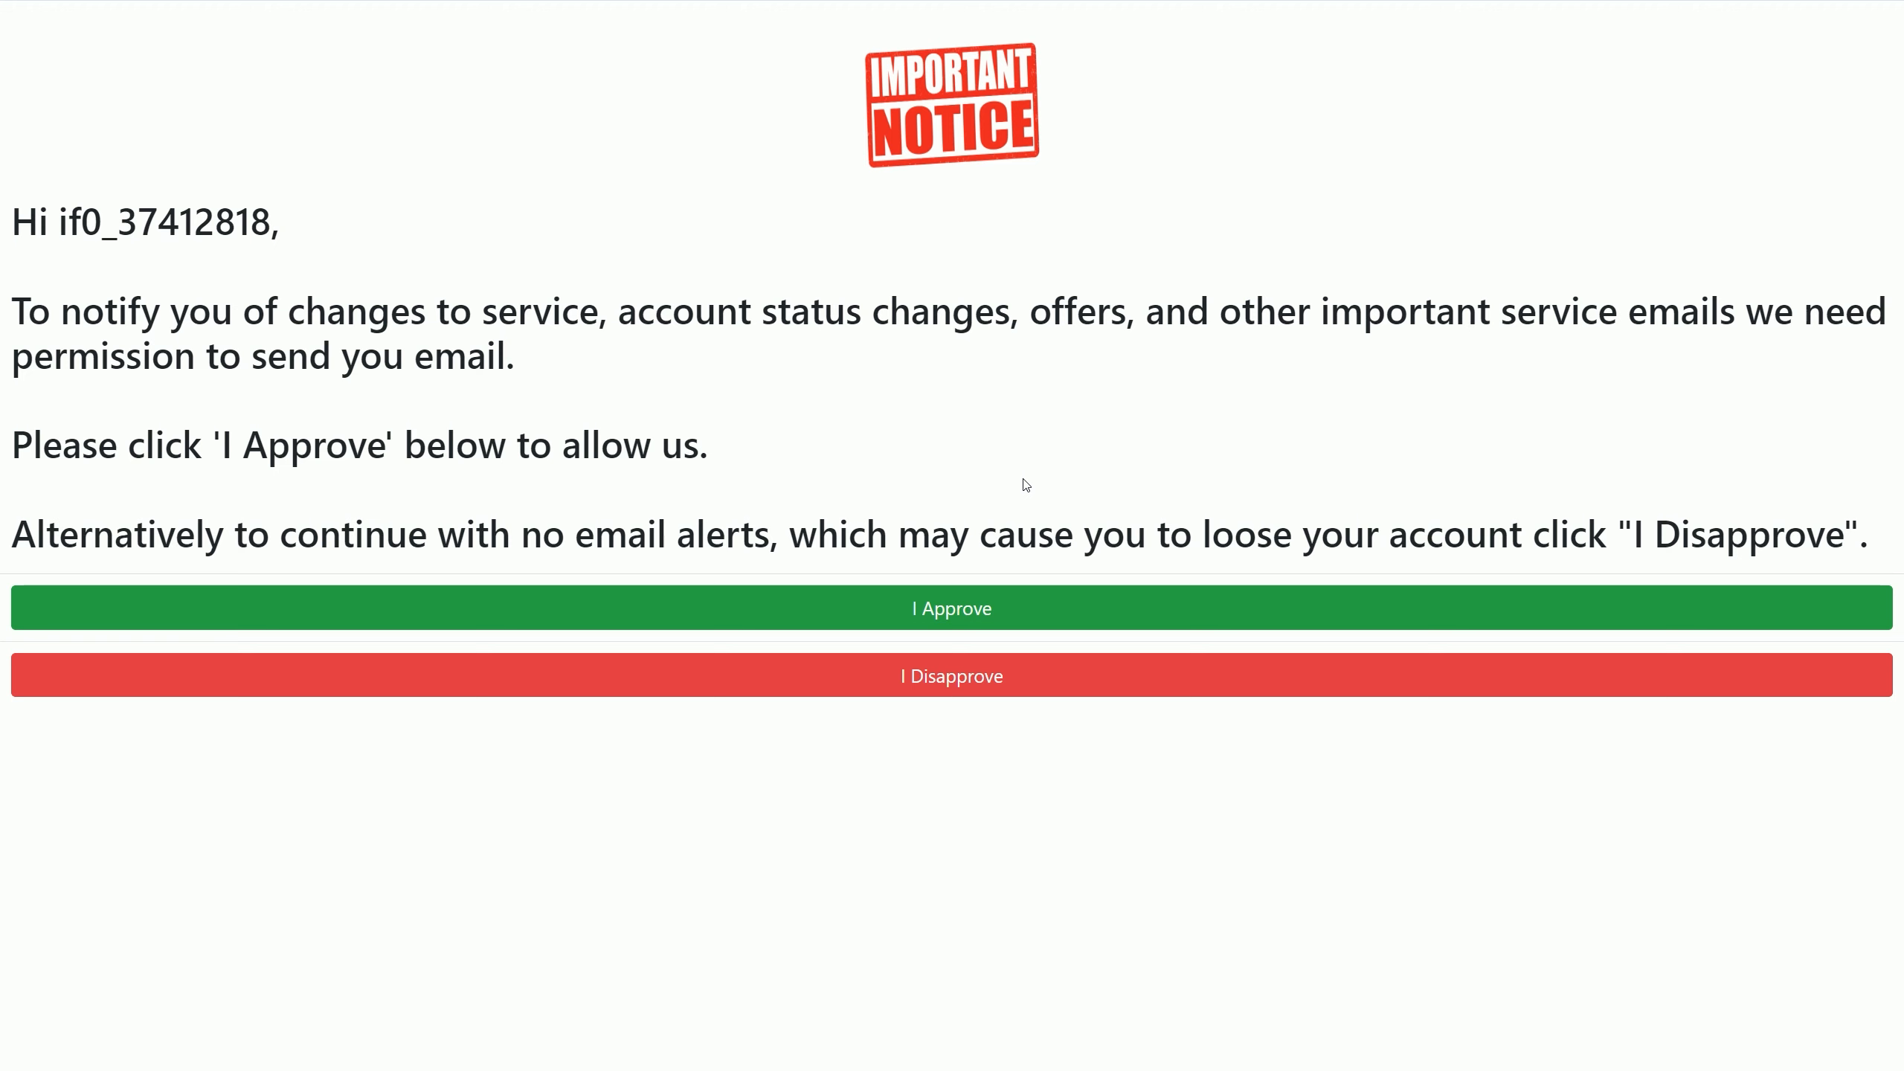
# Step: Approve service emails and scroll the new control panel down to the Software section
pyautogui.click(1043, 616)
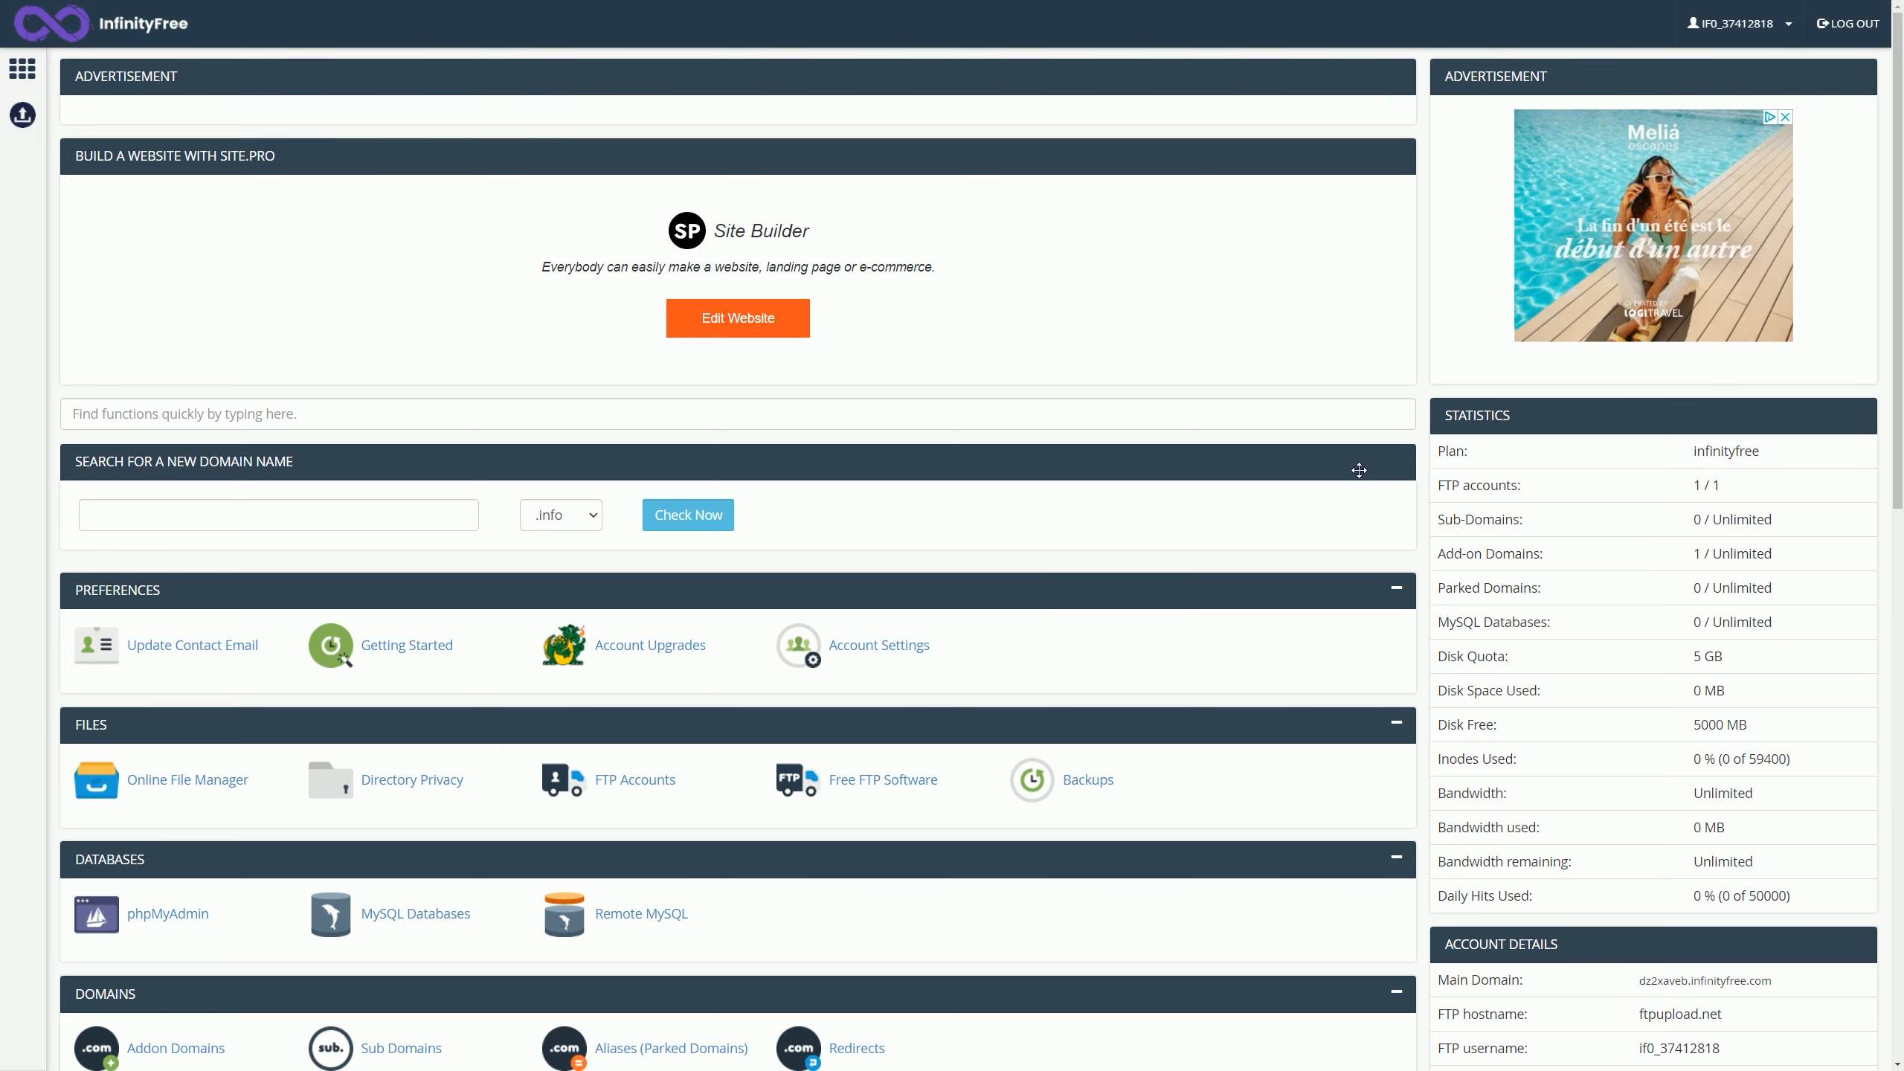
pyautogui.scroll(-5, 1898, 480)
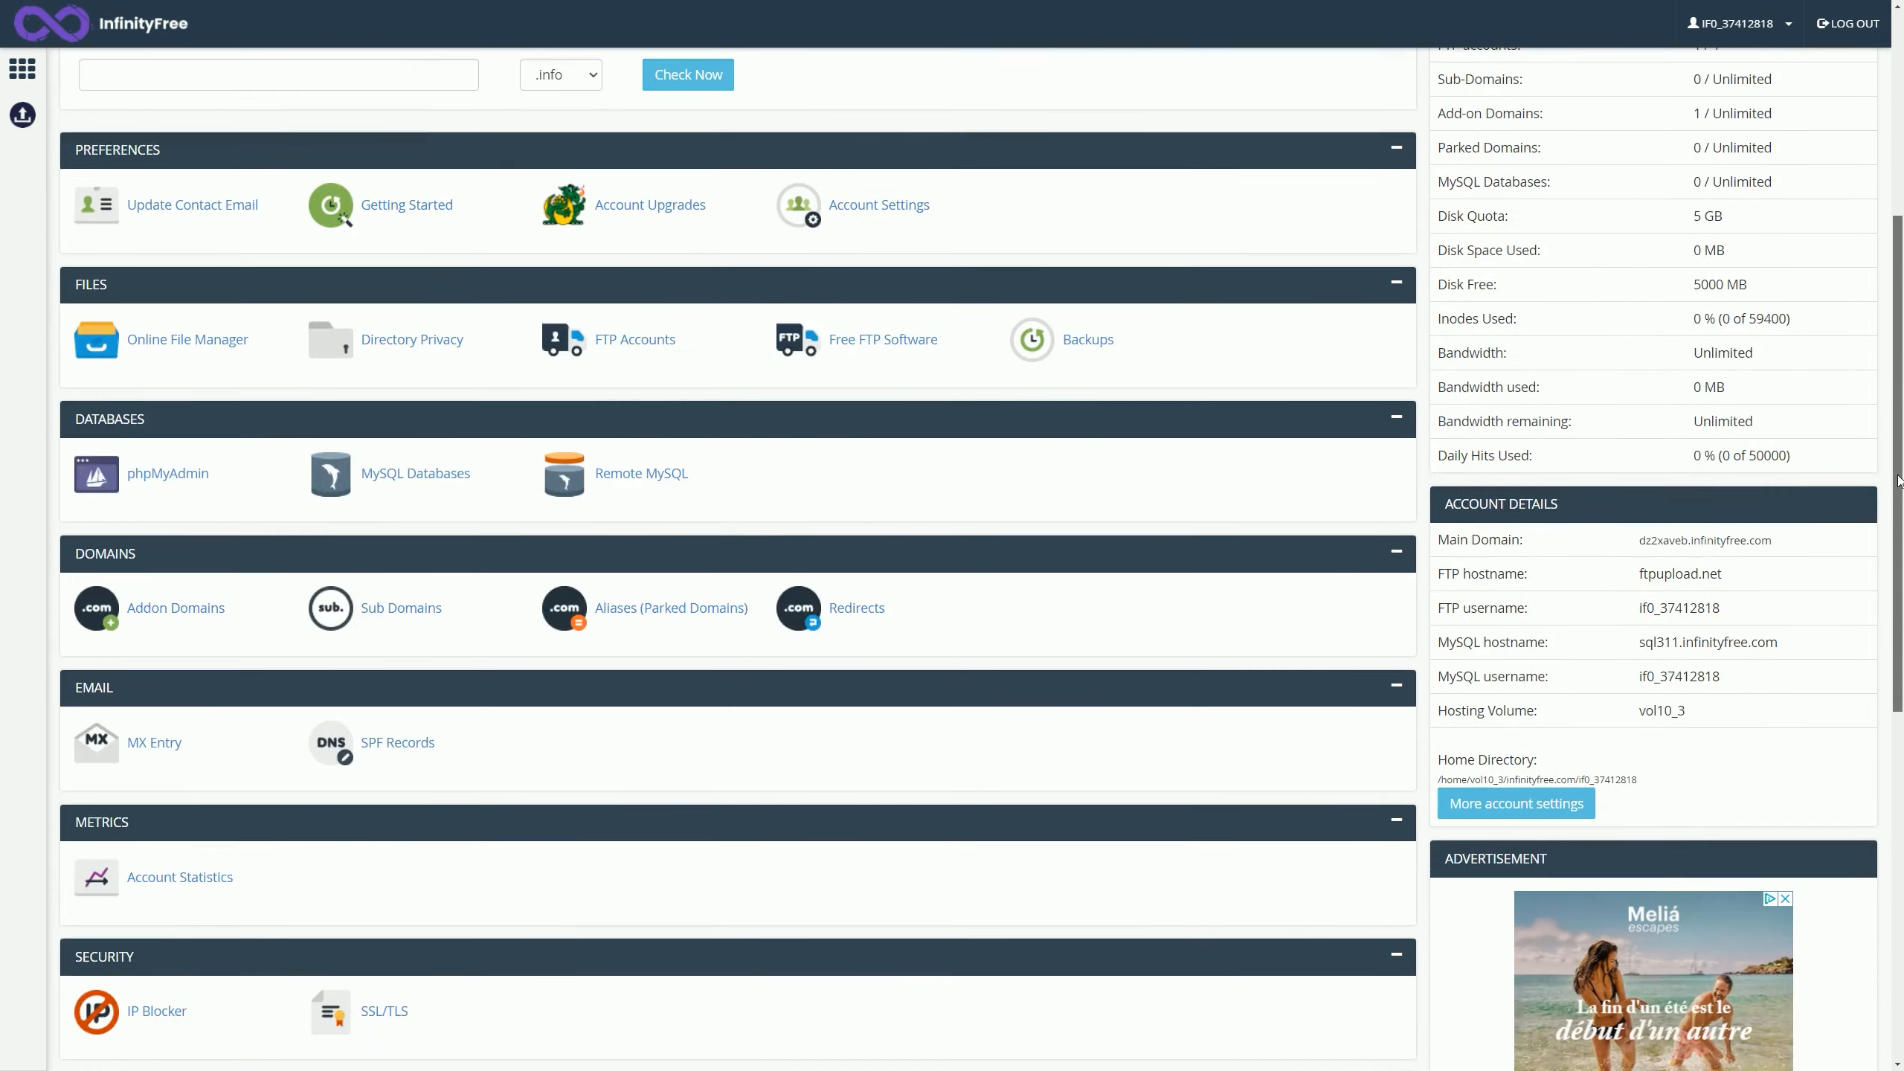
pyautogui.scroll(-6, 1898, 480)
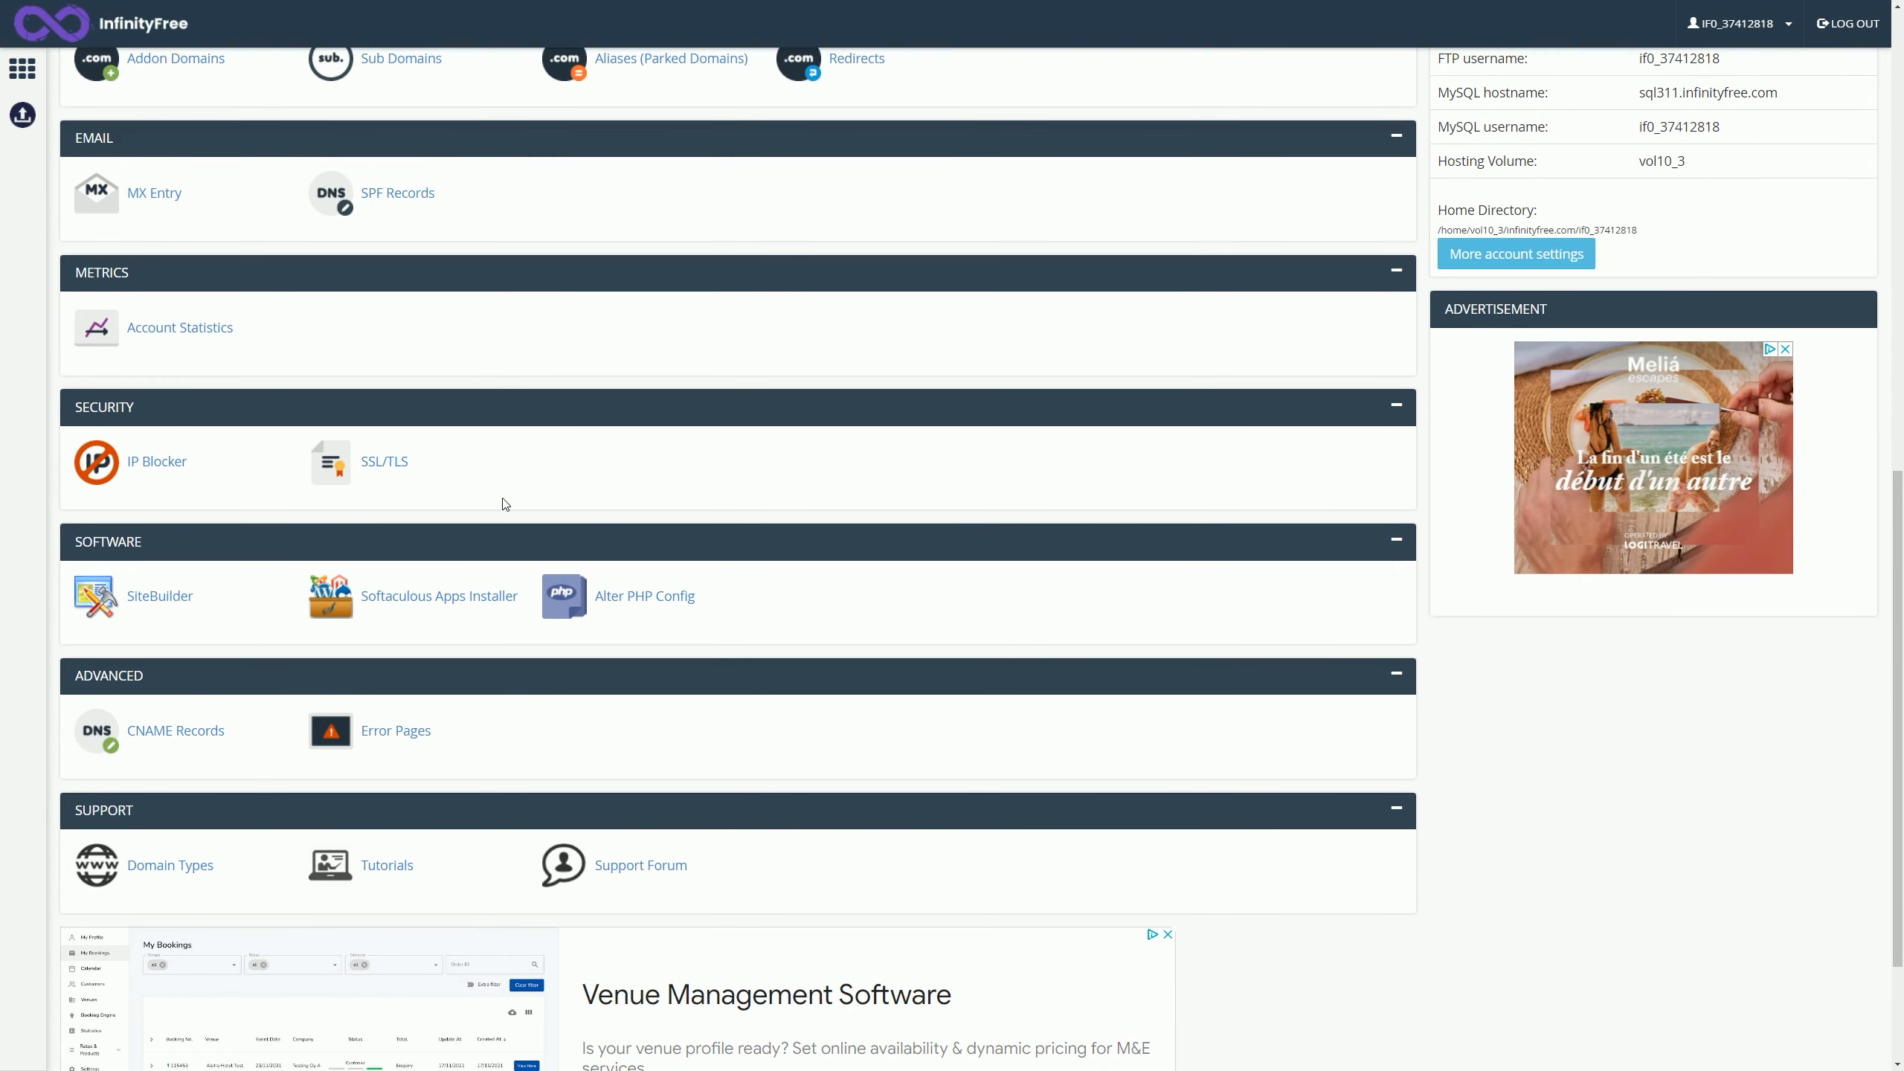
# Step: Launch Softaculous Apps Installer and browse the Blogs and Forums categories
pyautogui.click(447, 604)
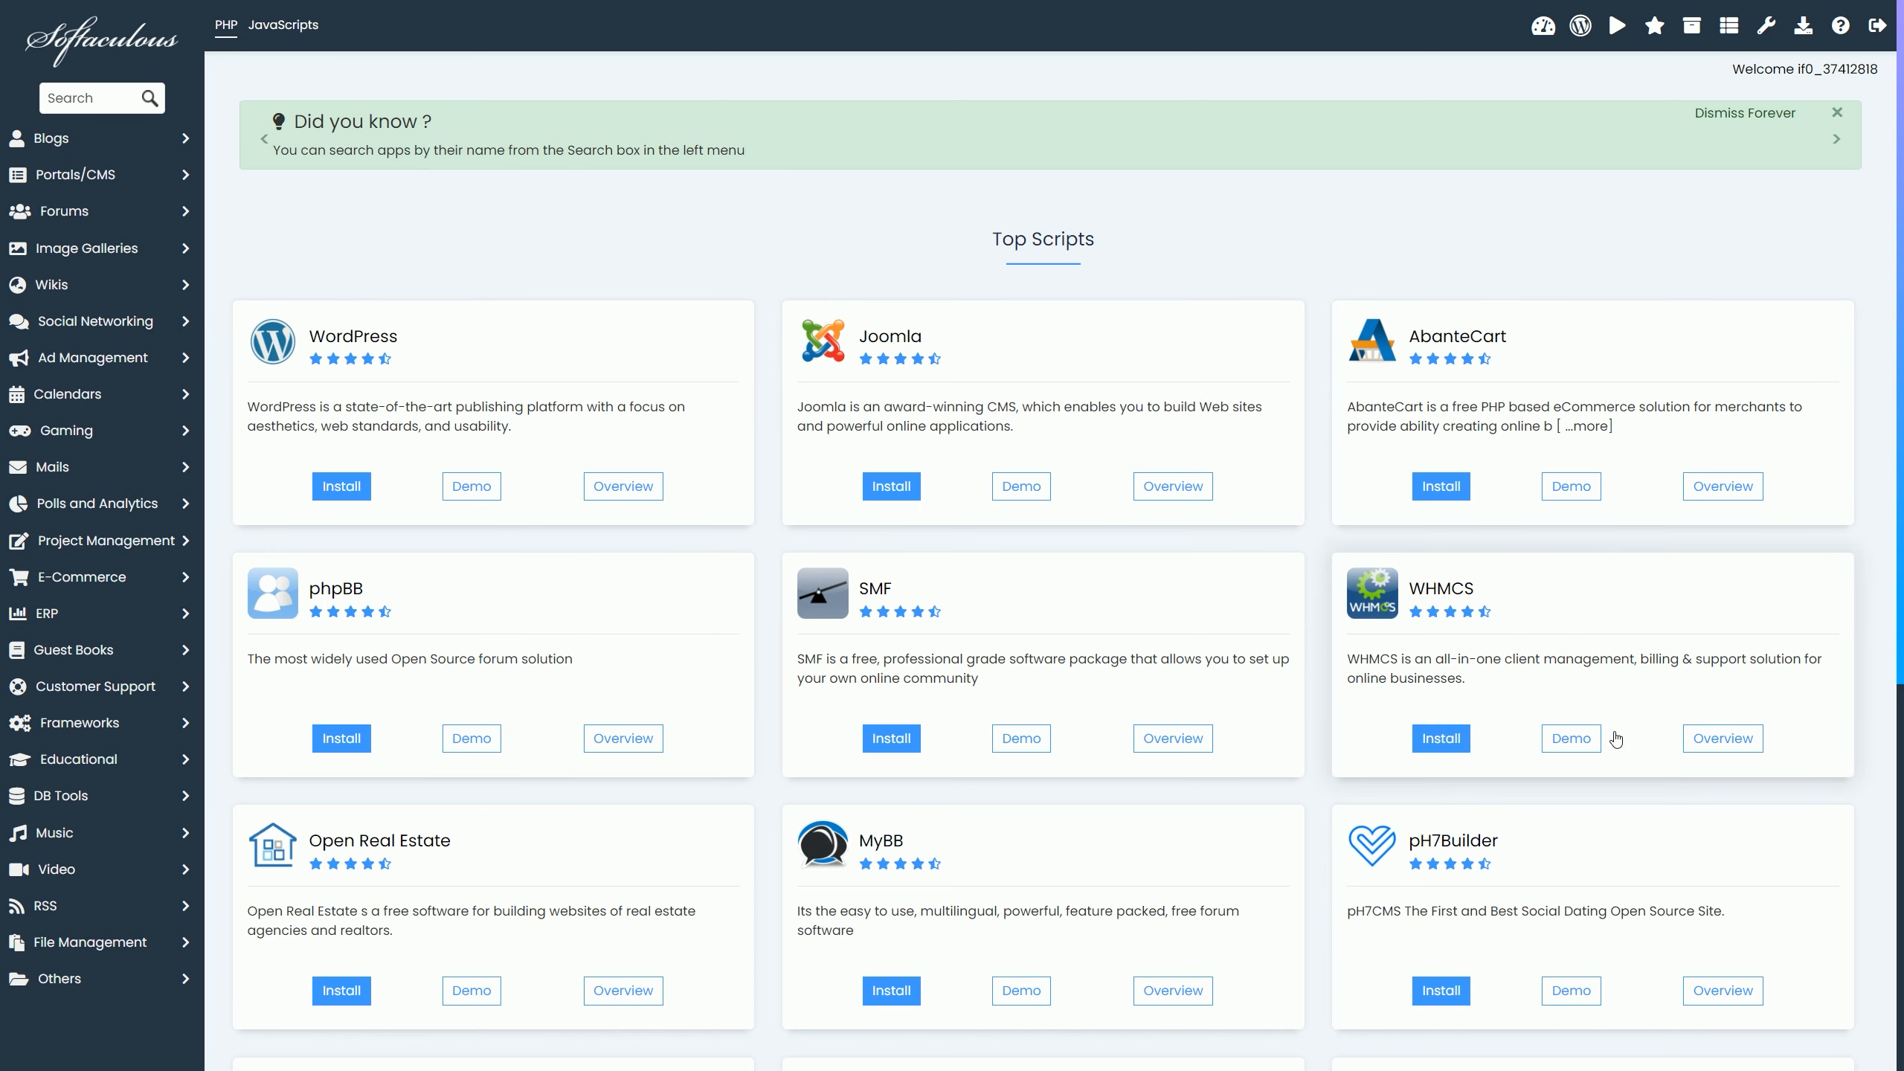
pyautogui.scroll(-8, 1615, 738)
pyautogui.scroll(8, 1619, 757)
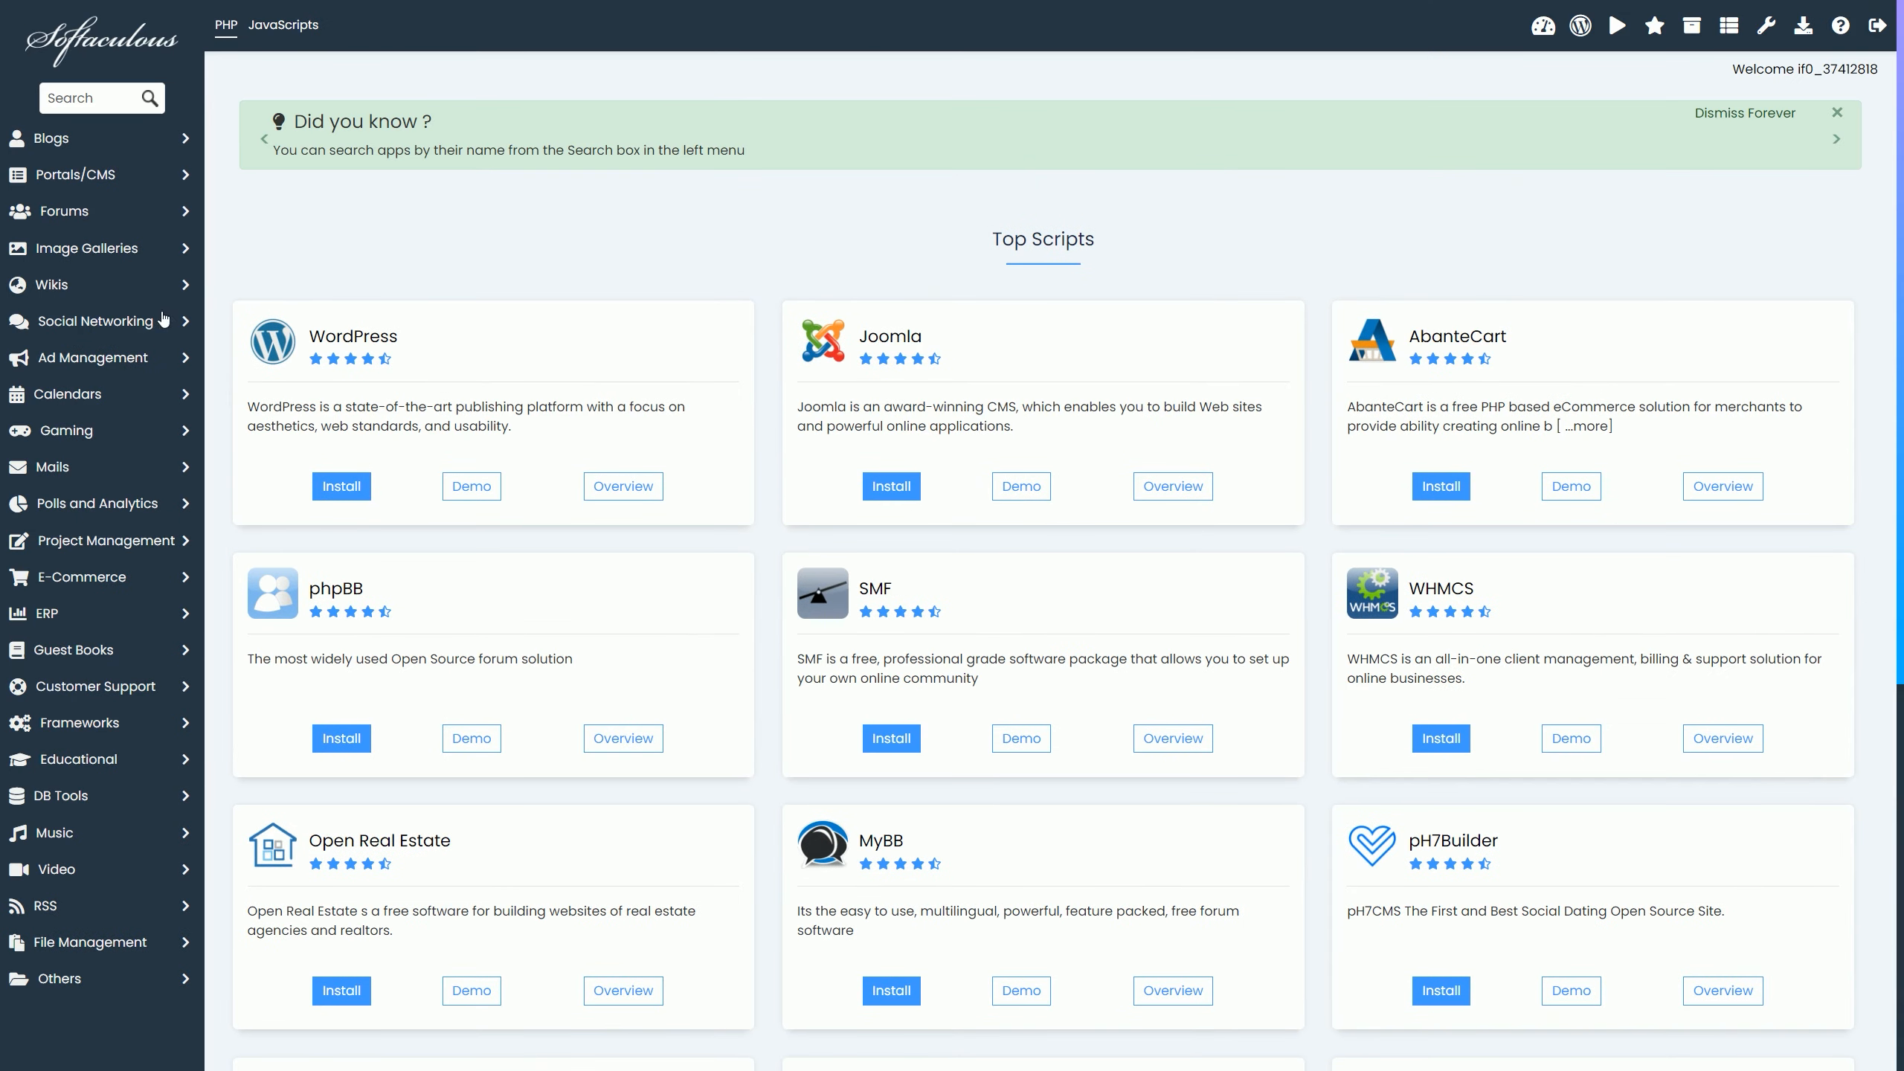
pyautogui.click(183, 140)
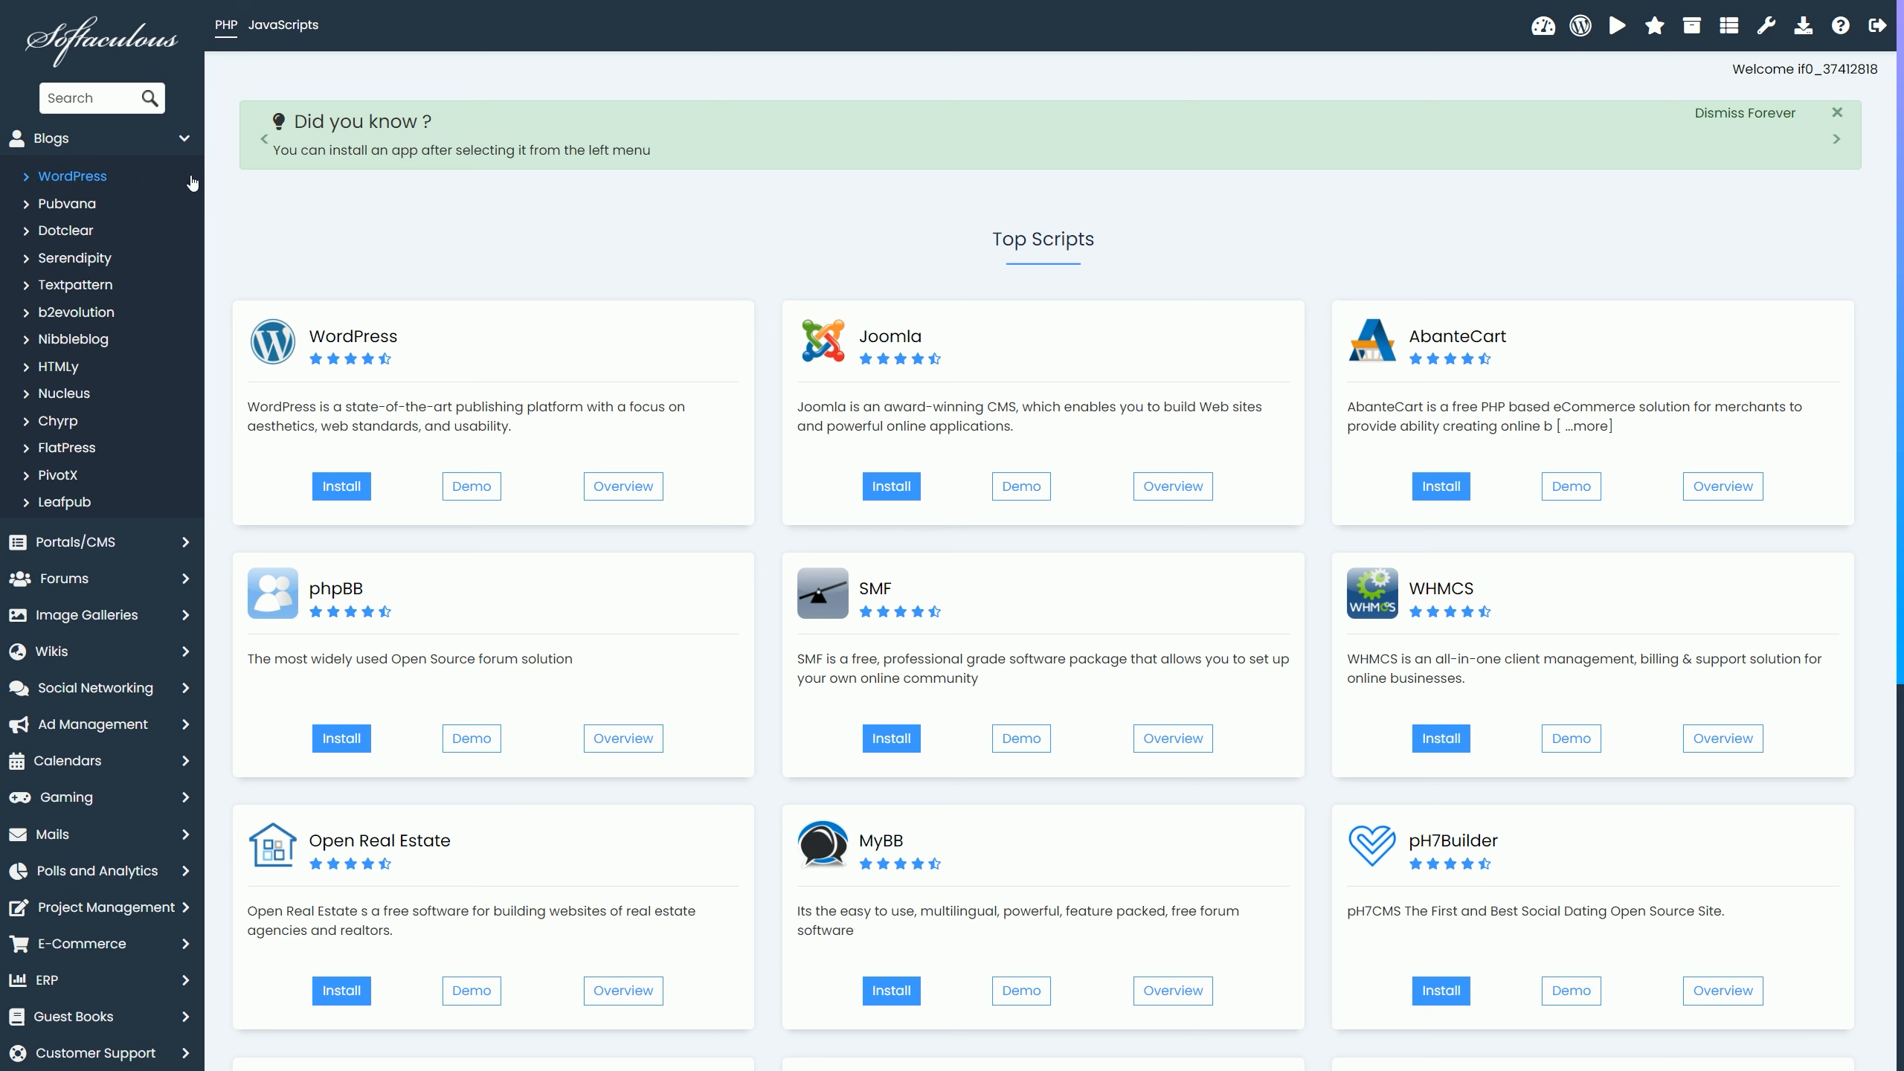
pyautogui.click(187, 138)
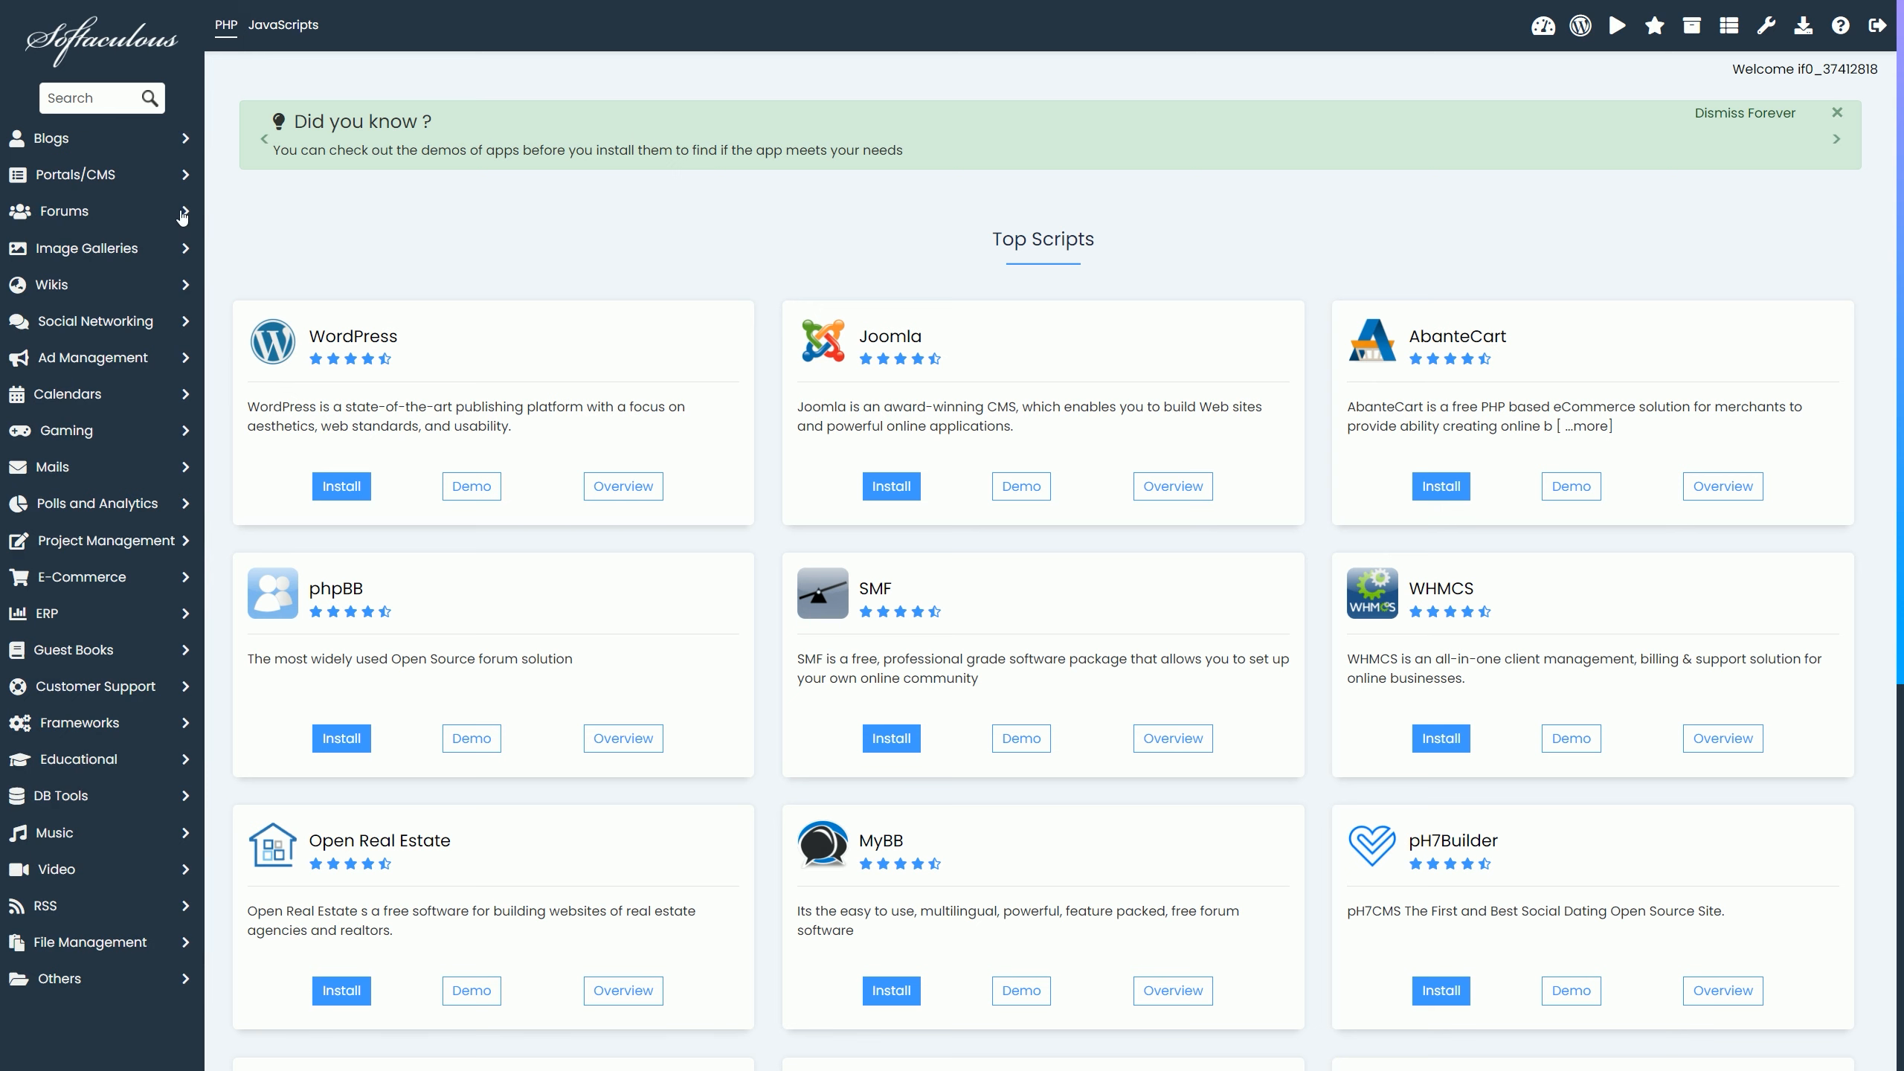
pyautogui.click(182, 213)
pyautogui.click(183, 213)
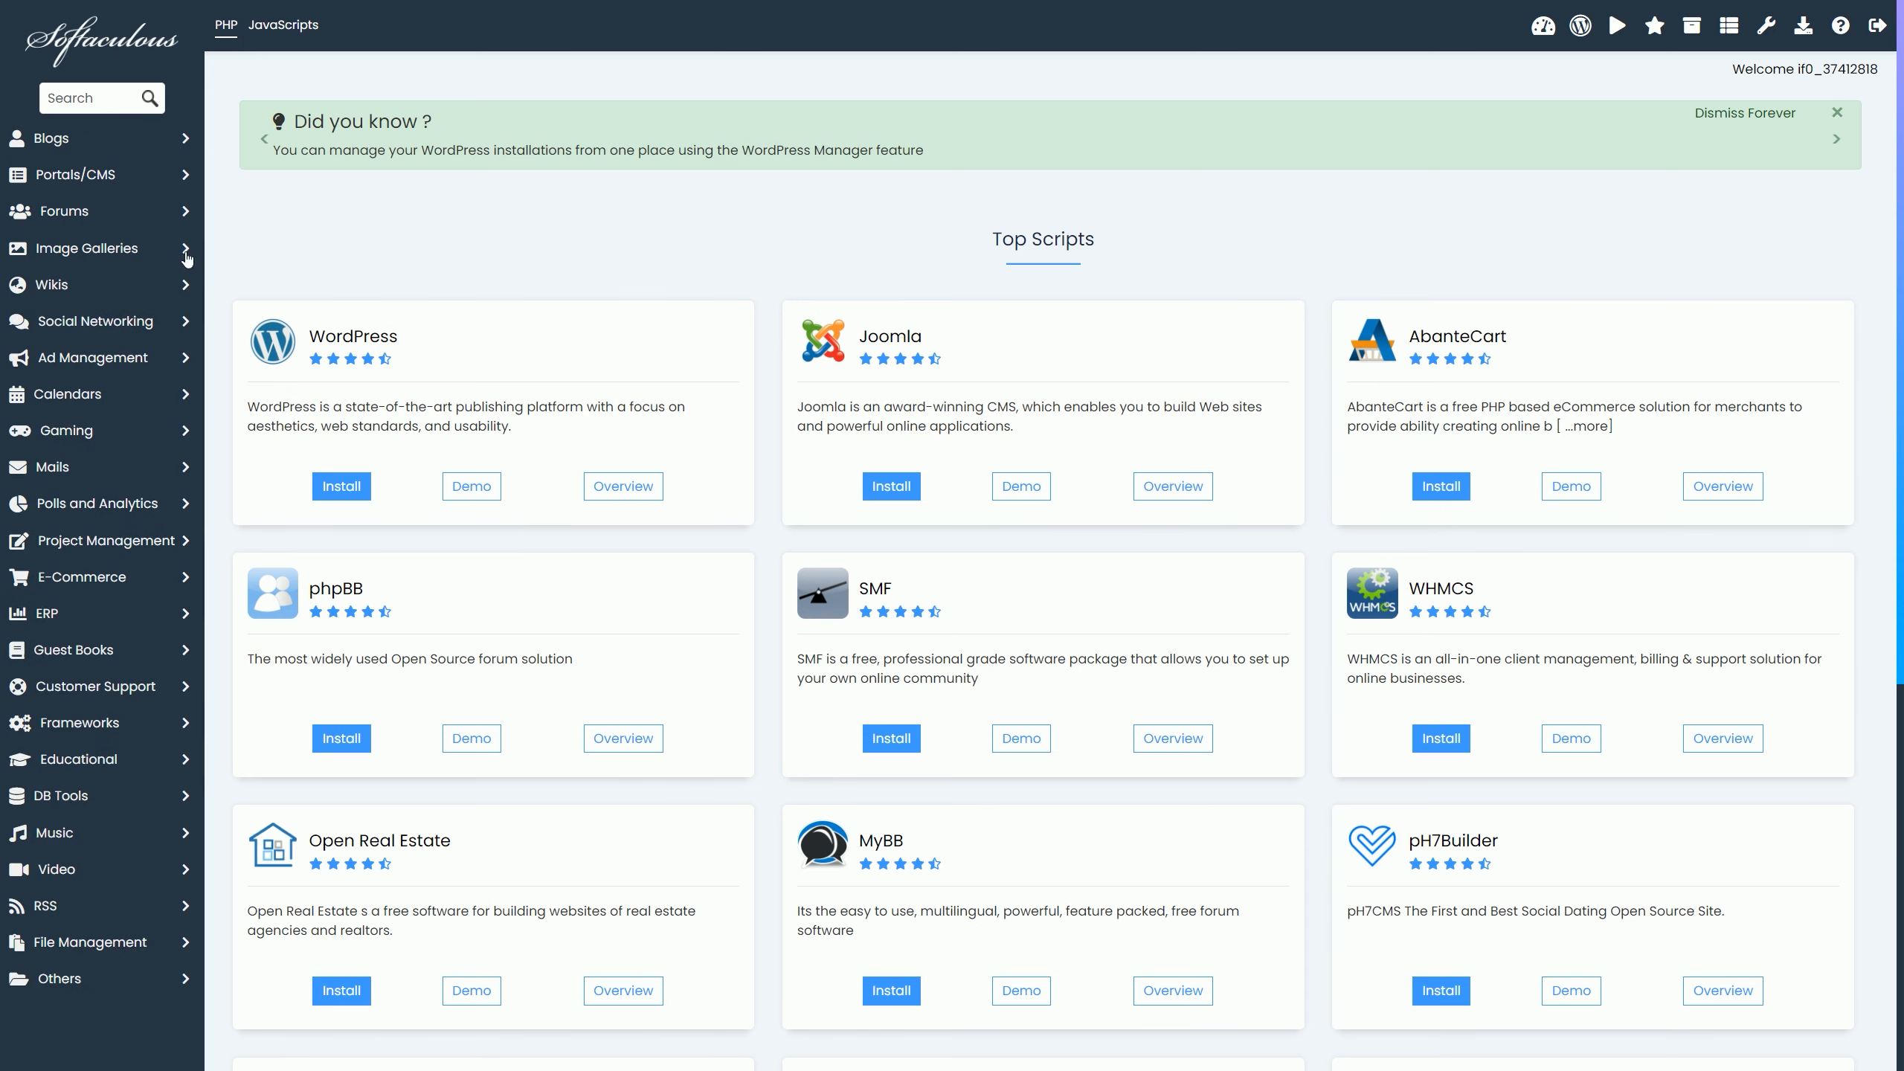
# Step: Browse Wikis, Social Networking and Educational, then open PrestaShop under E-Commerce
pyautogui.click(181, 291)
pyautogui.click(181, 291)
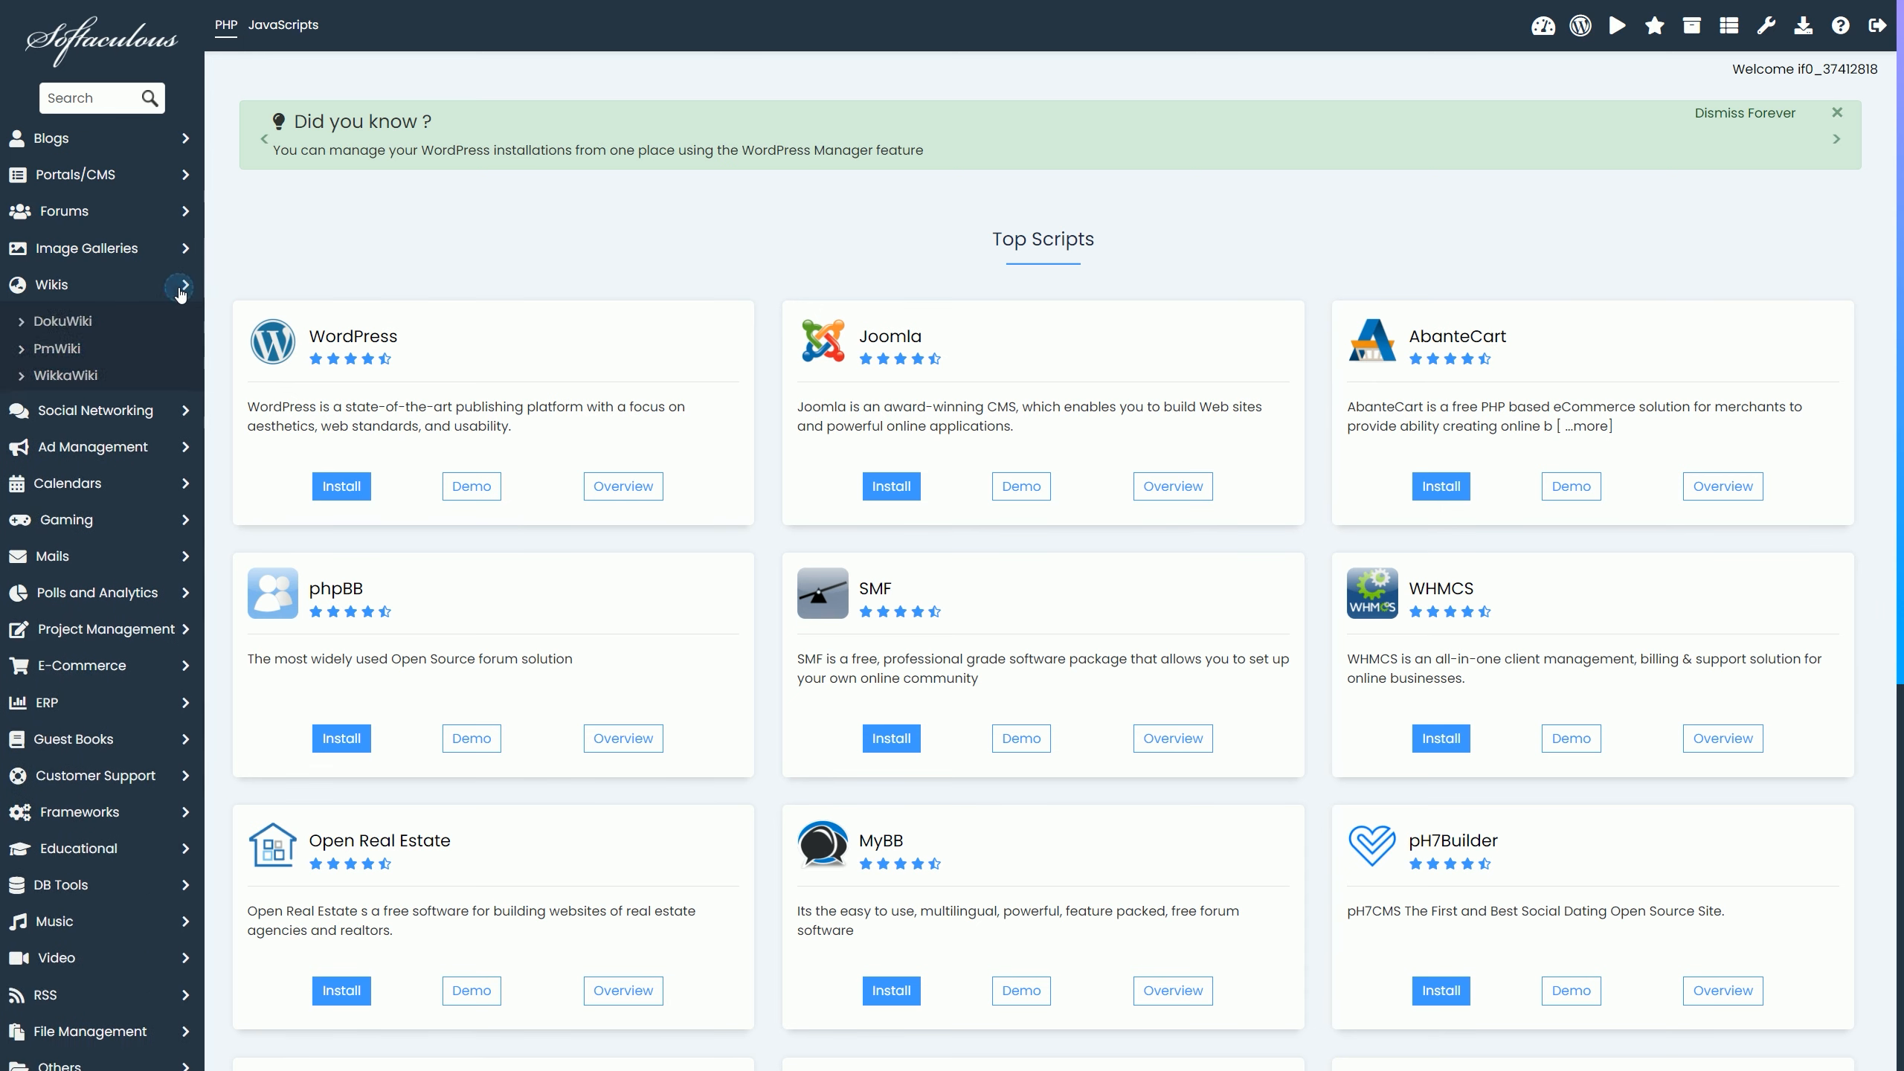
pyautogui.click(184, 325)
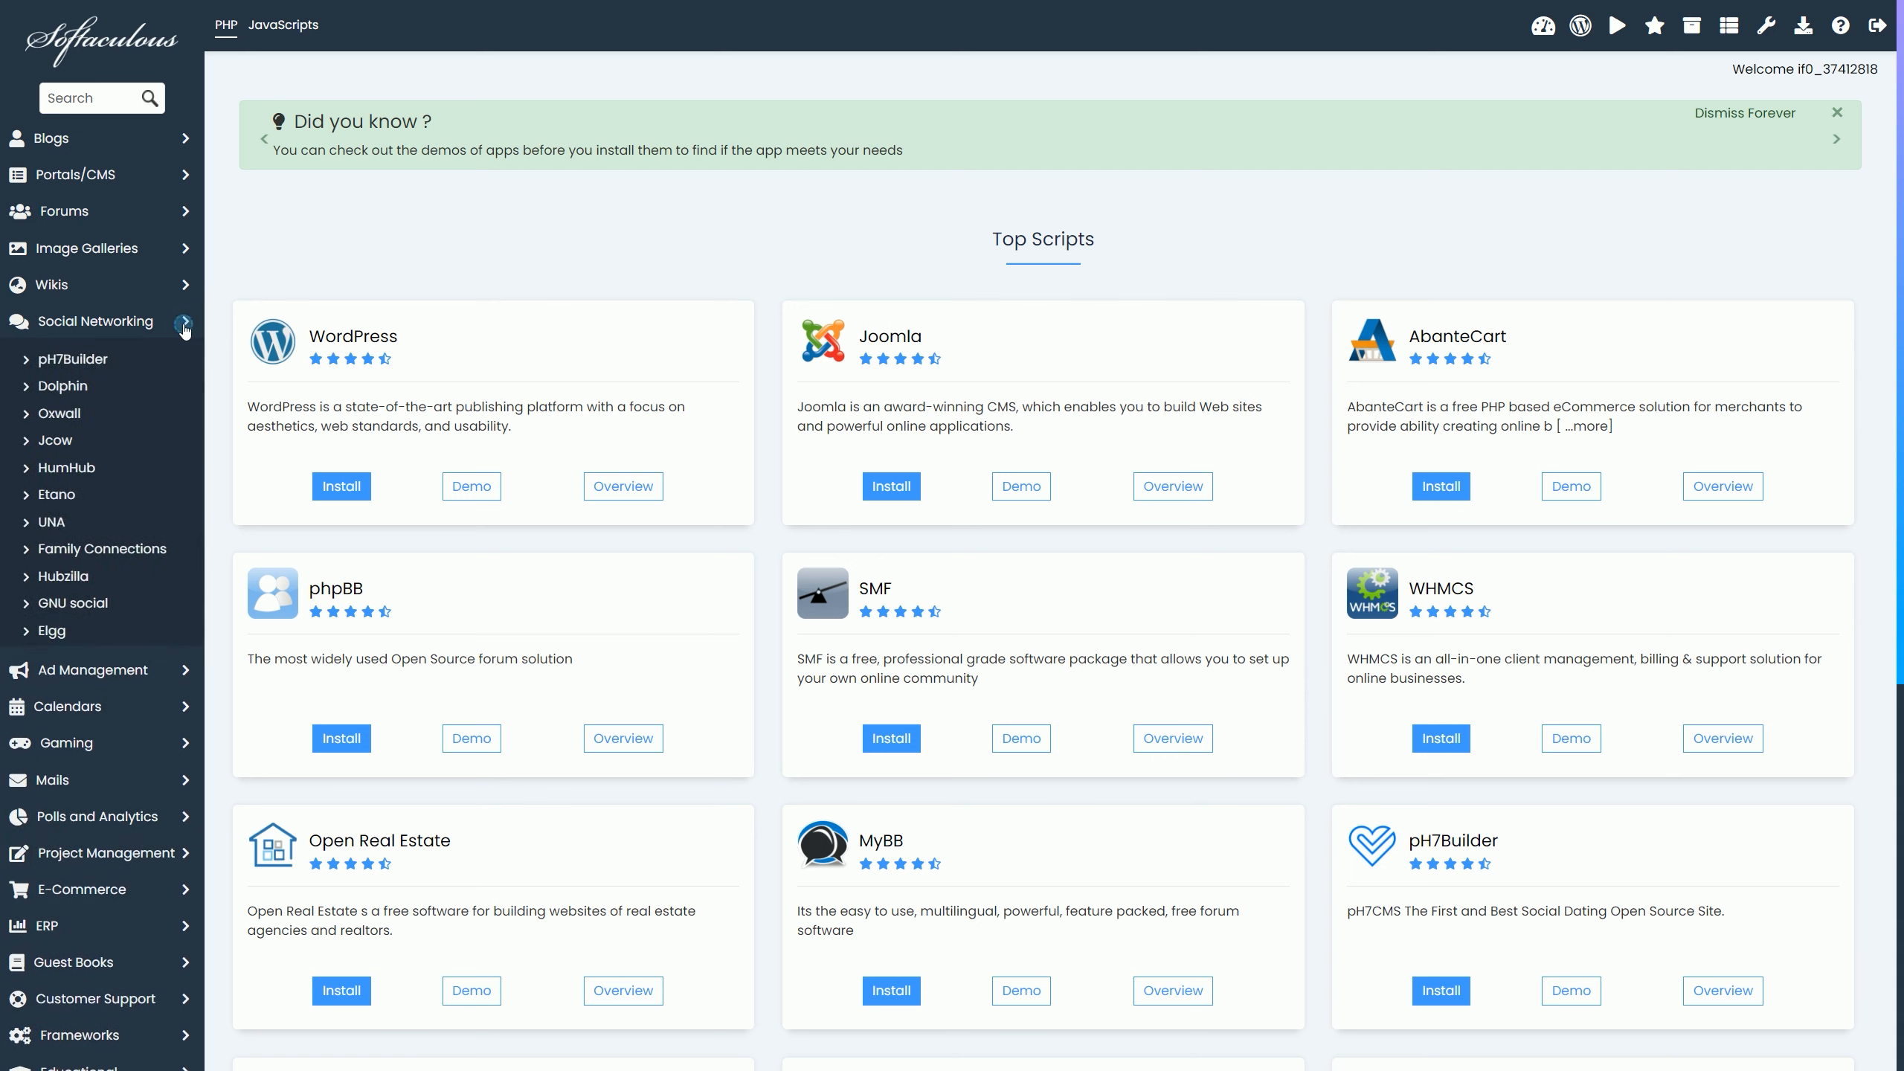
pyautogui.click(185, 325)
pyautogui.click(180, 762)
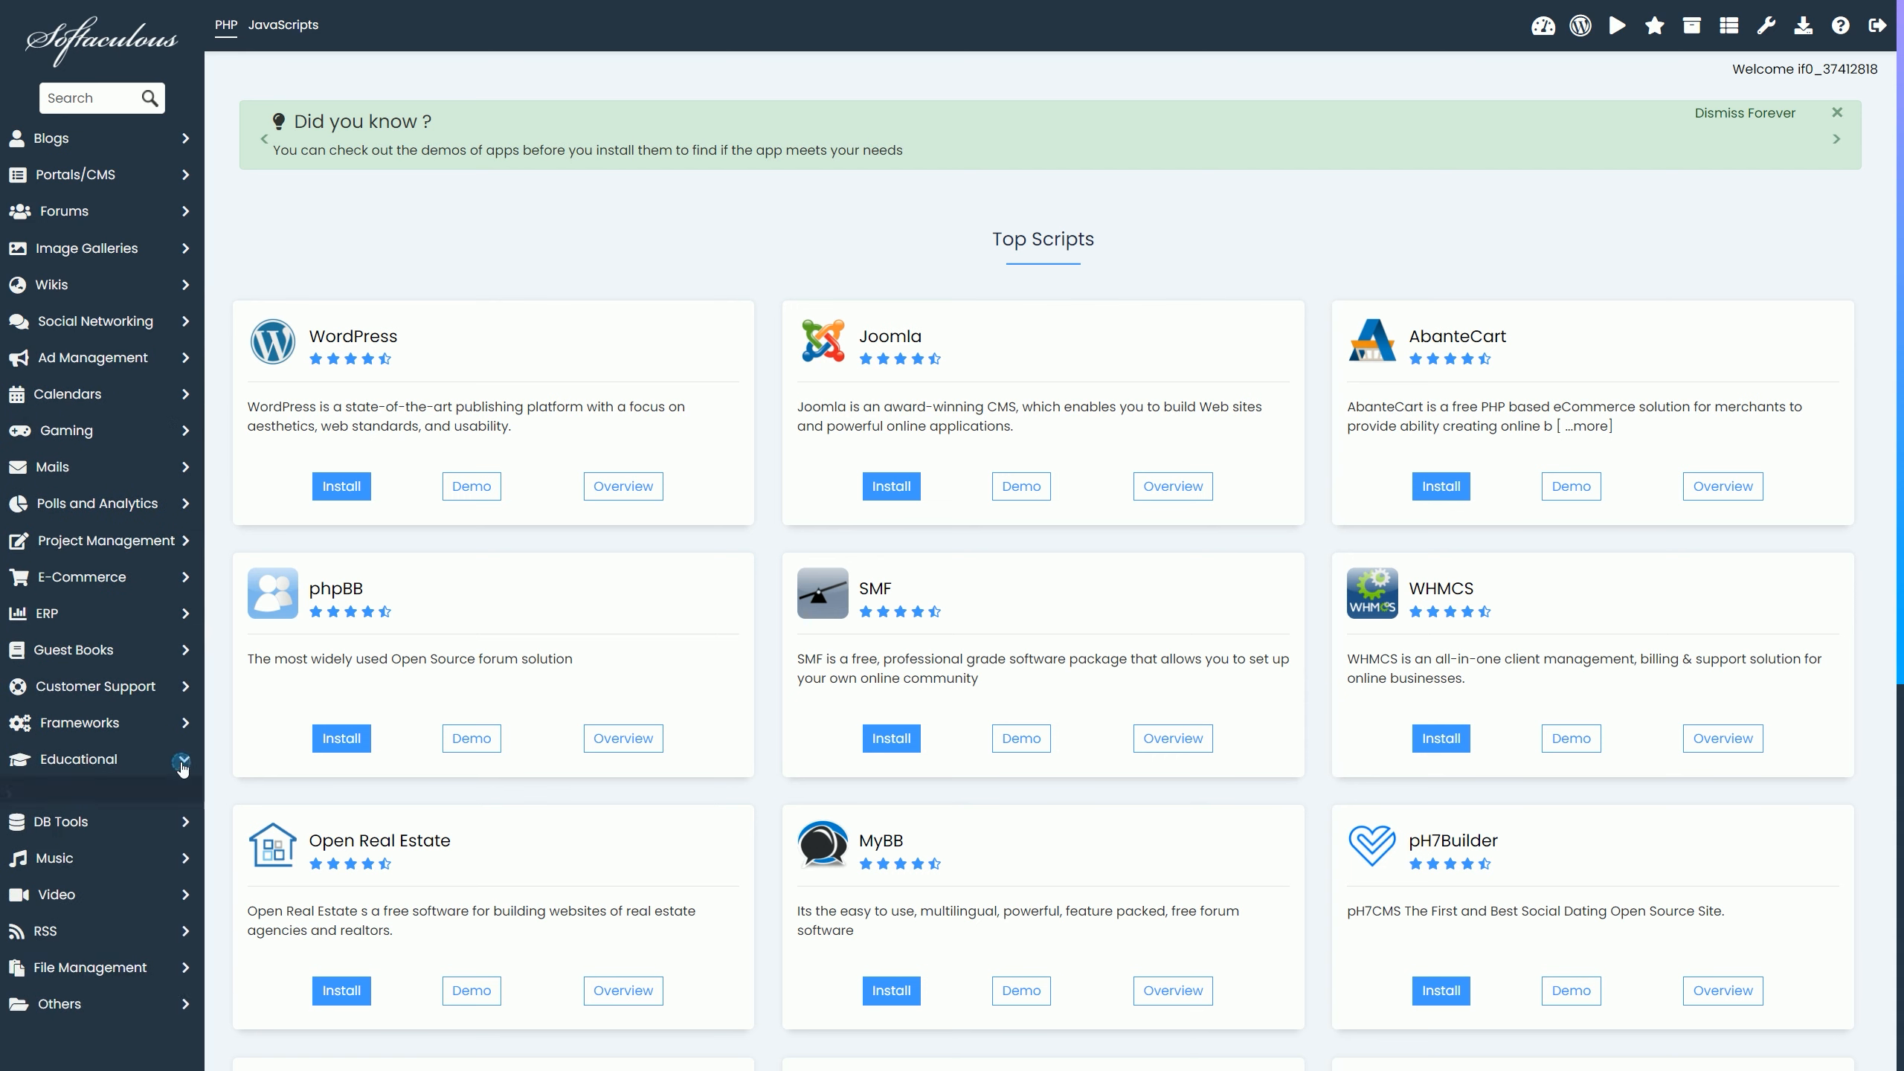
pyautogui.click(179, 762)
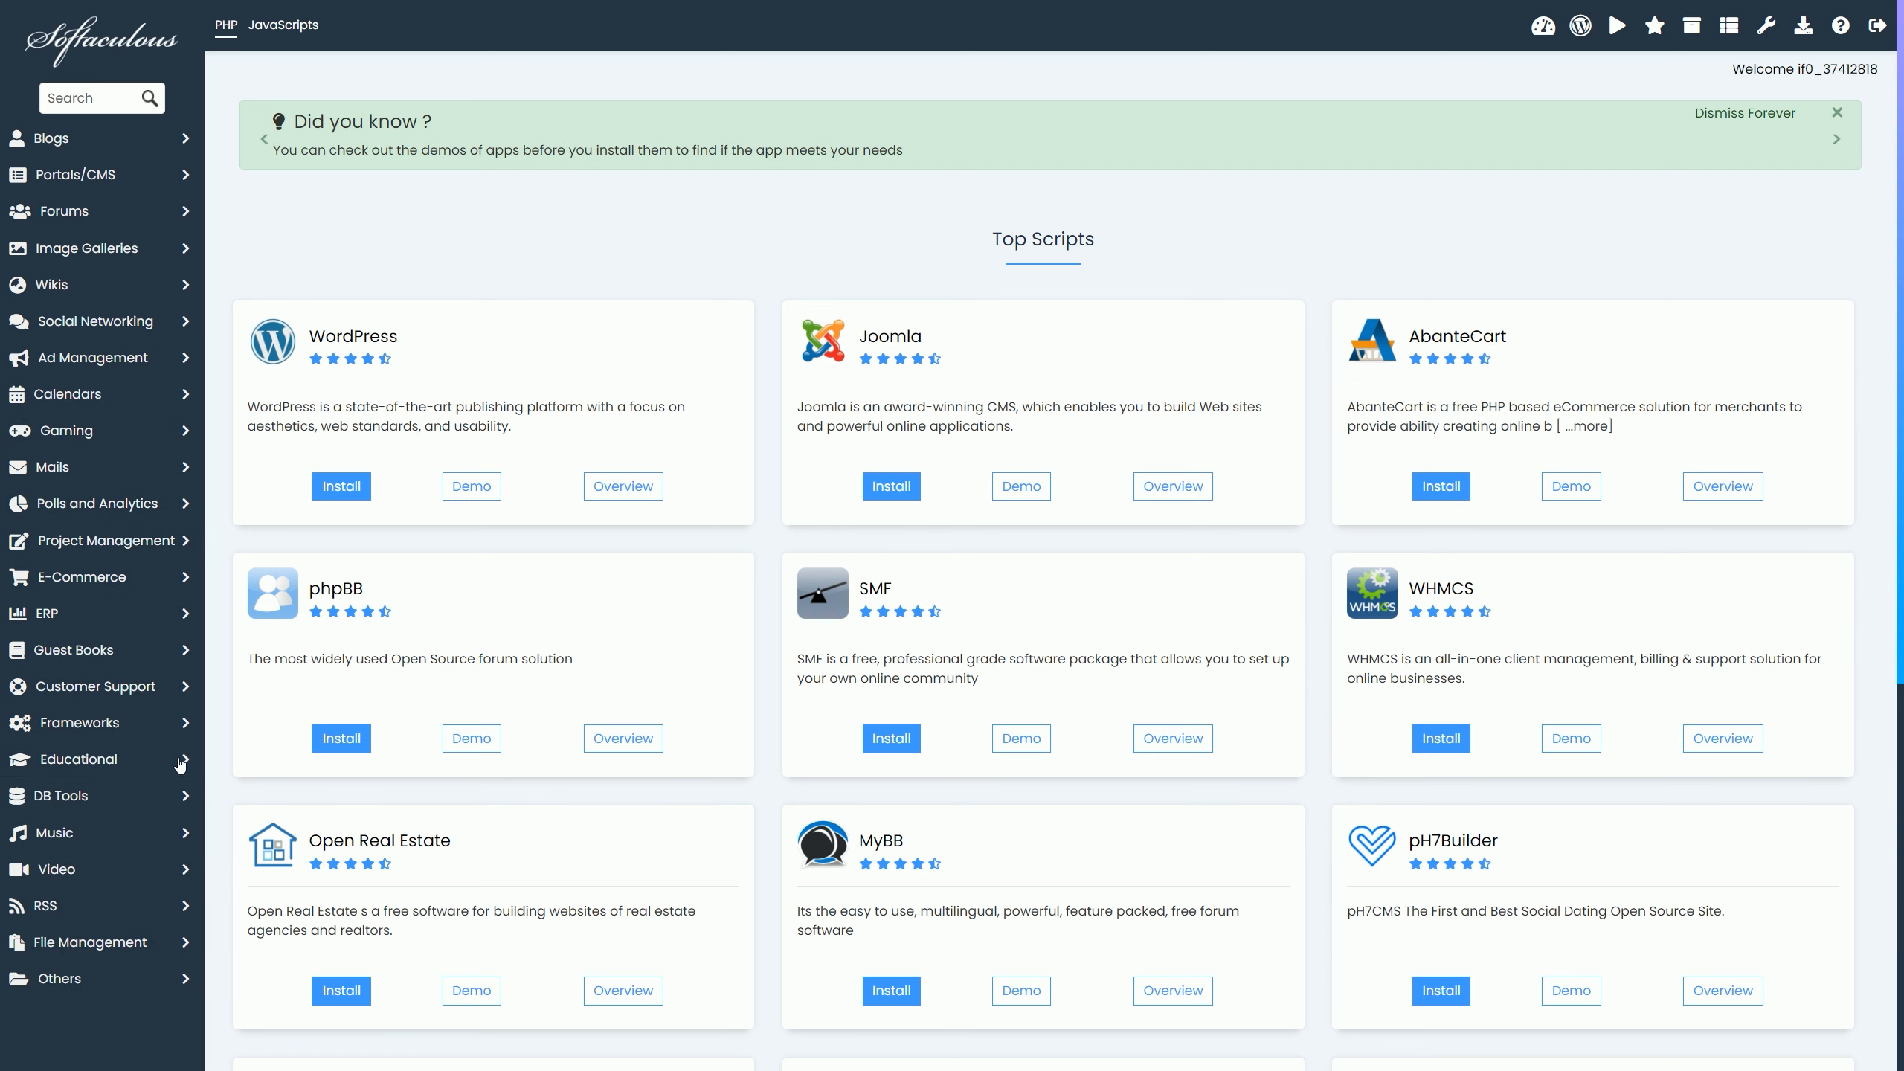
pyautogui.click(180, 578)
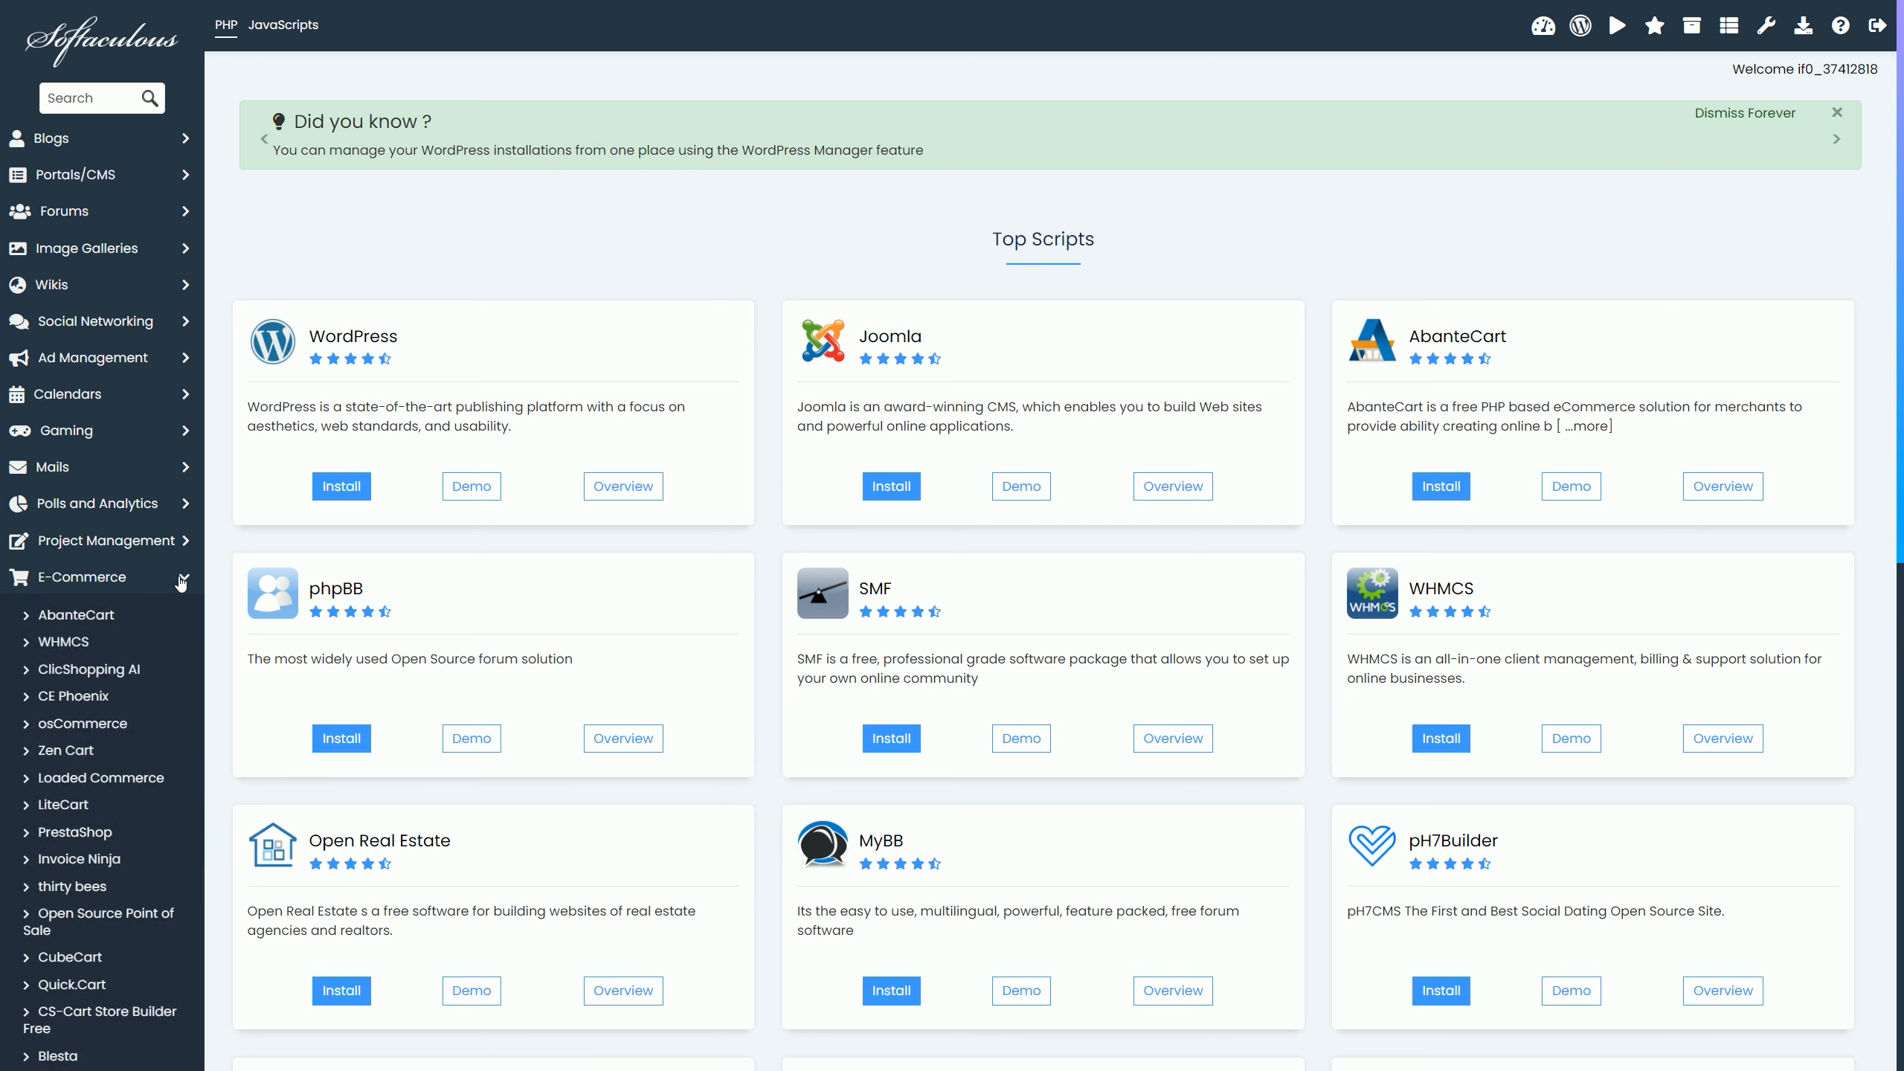
pyautogui.click(94, 836)
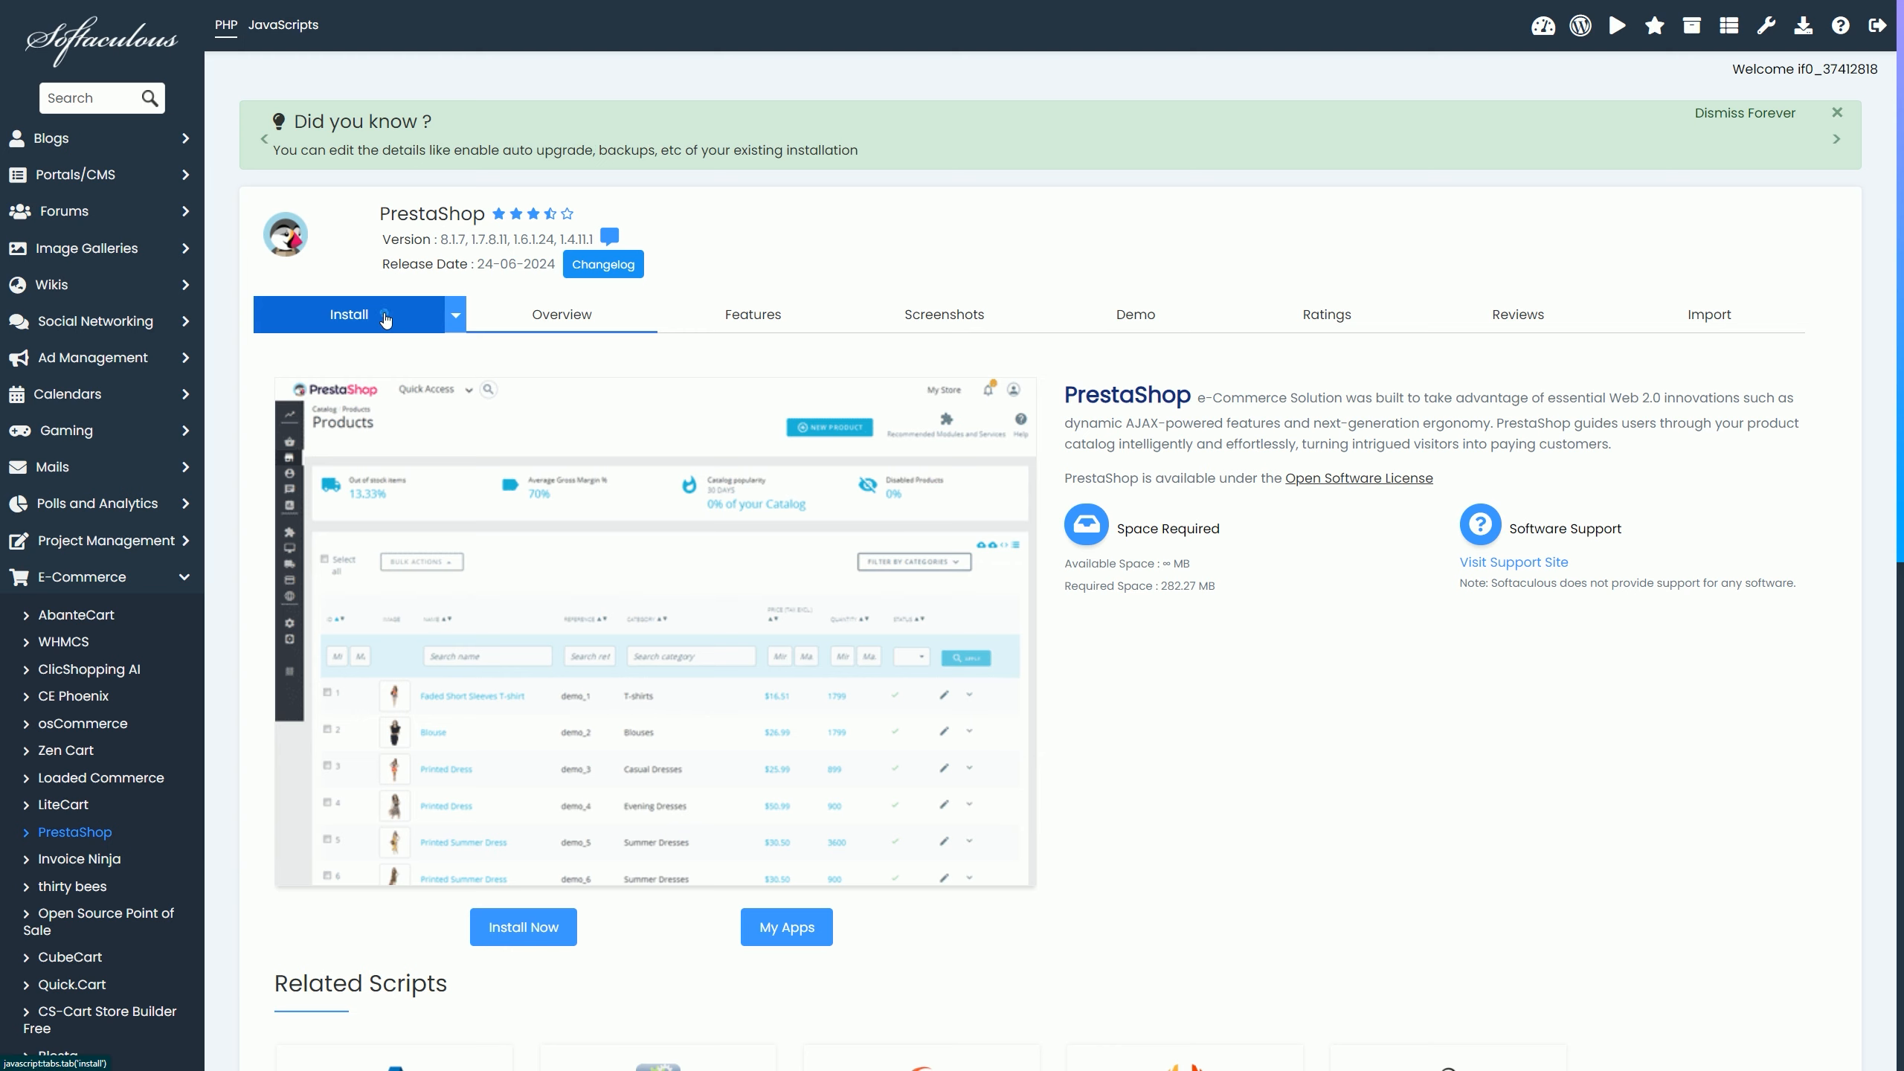
# Step: Install PrestaShop 8.1.7 on prestashop-test.great-site.net with admin folder admin123, reviewing the advanced options
pyautogui.click(385, 319)
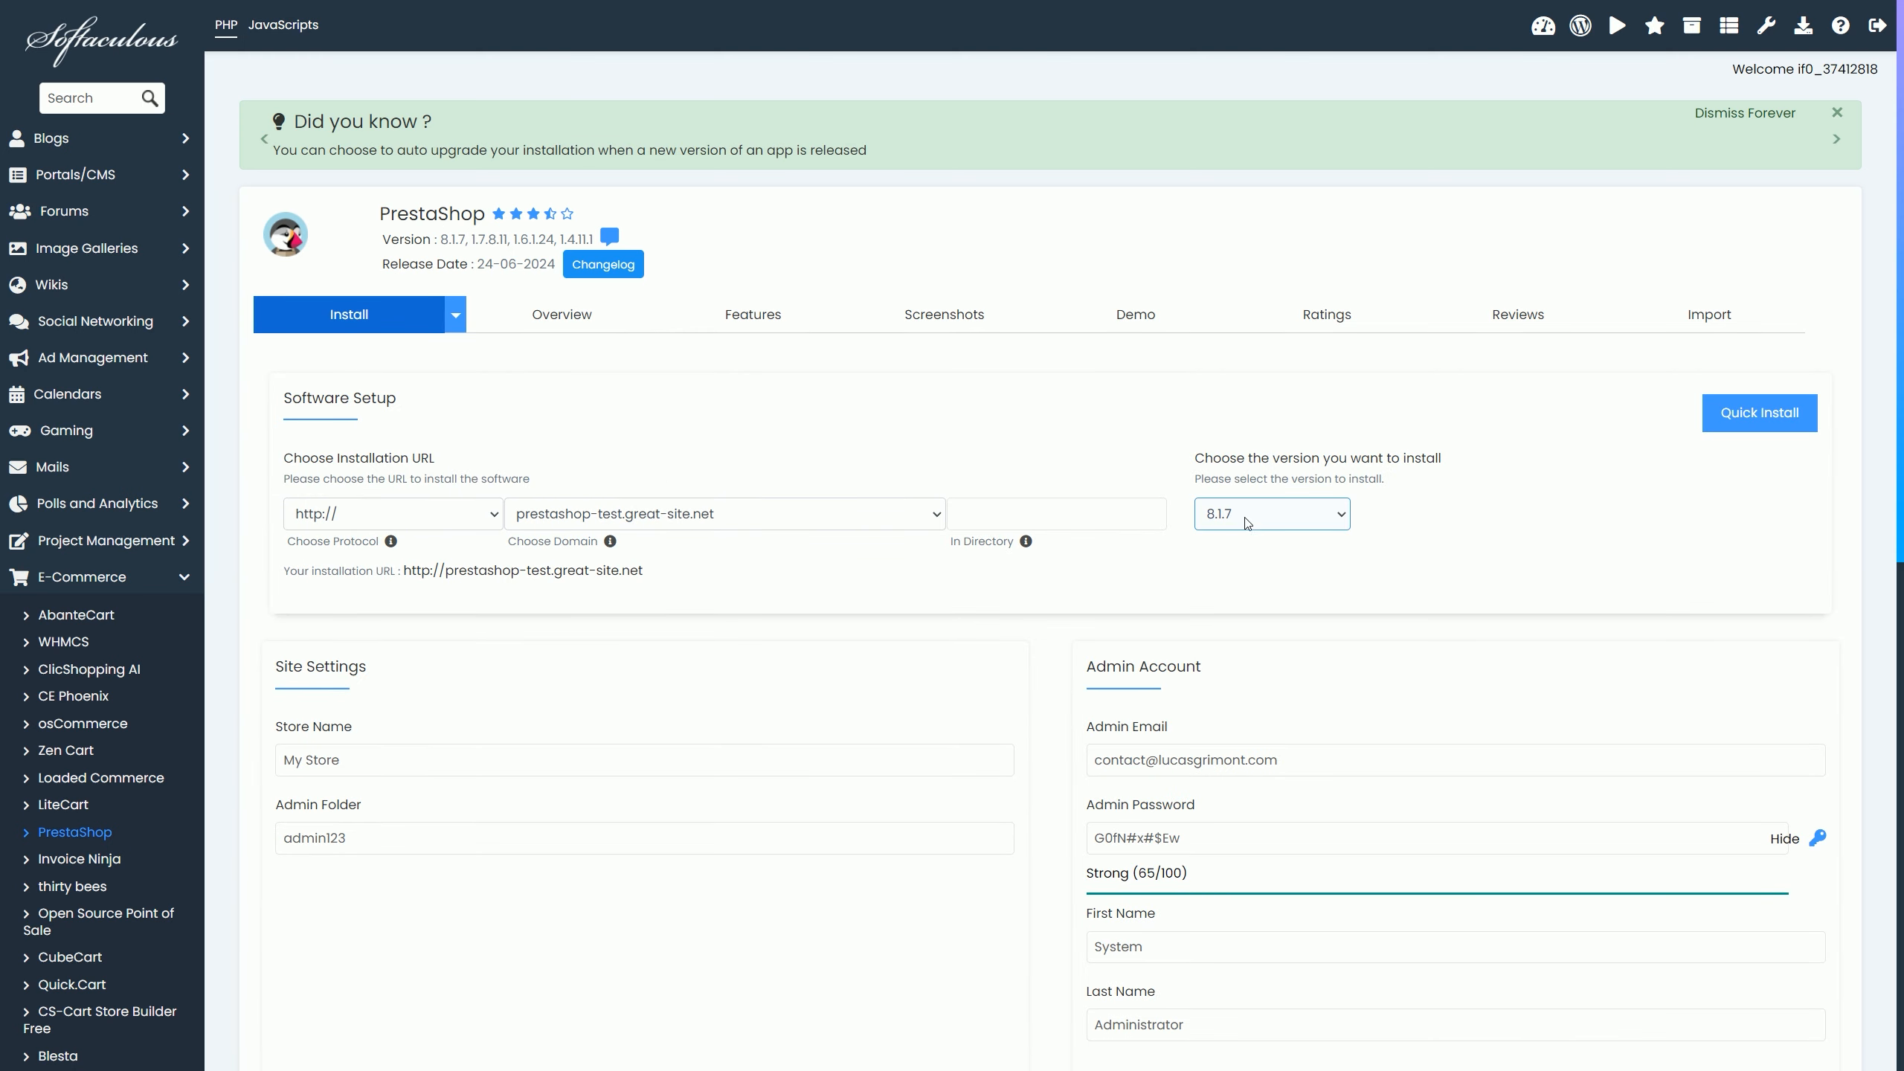
pyautogui.scroll(-5, 1246, 523)
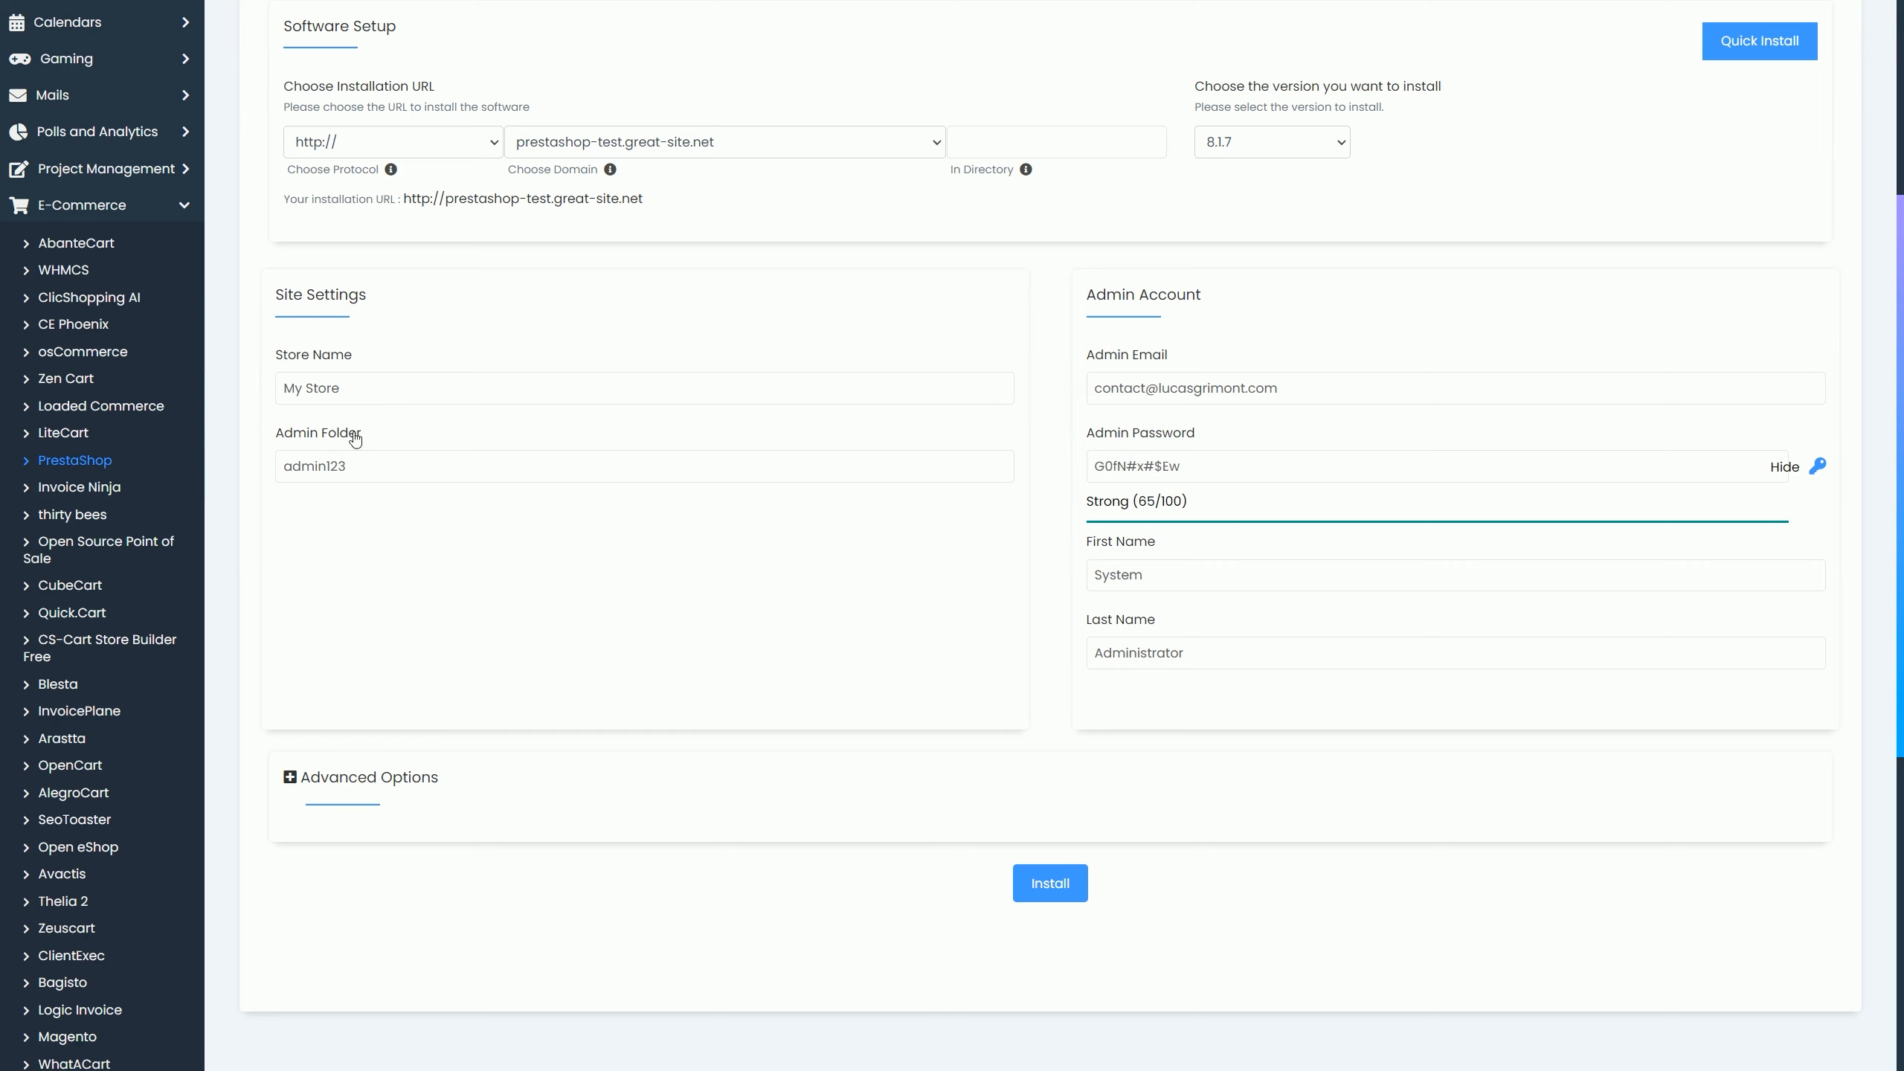
pyautogui.click(356, 468)
pyautogui.click(434, 781)
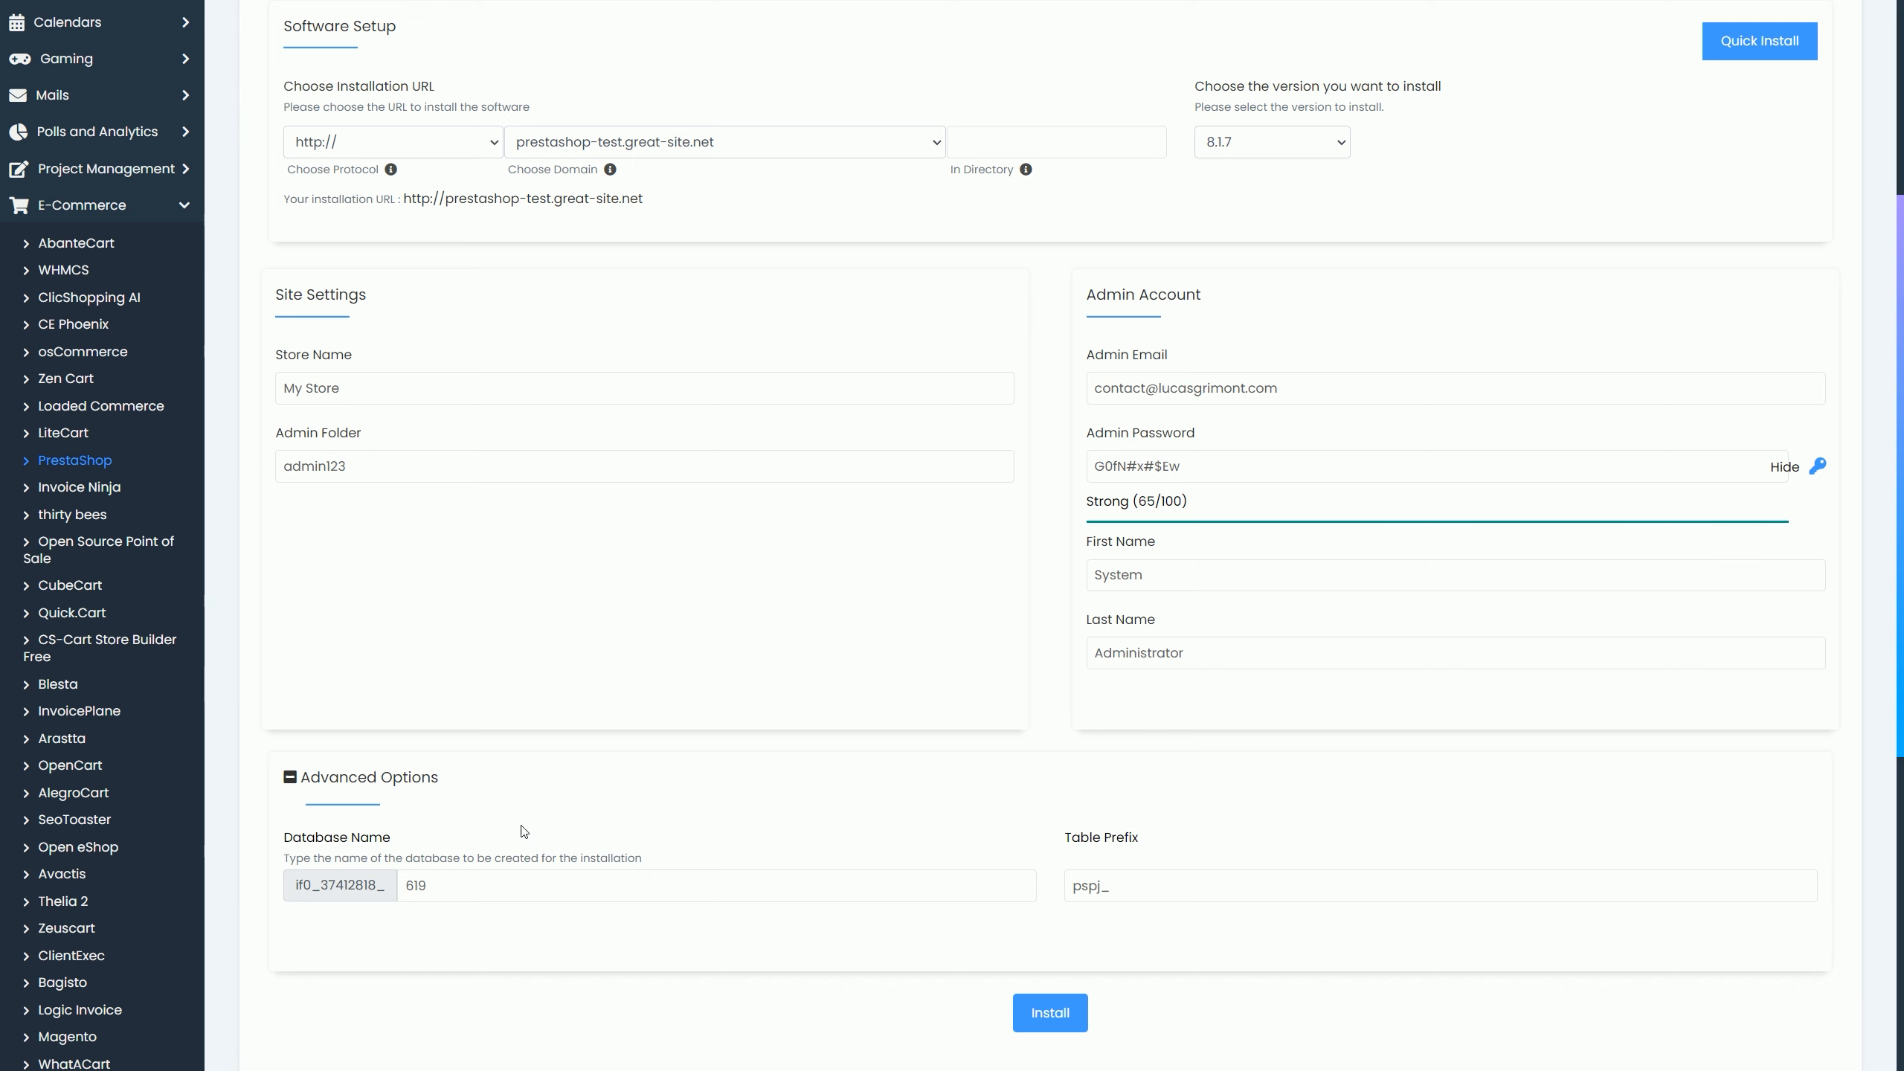
pyautogui.scroll(-3, 956, 757)
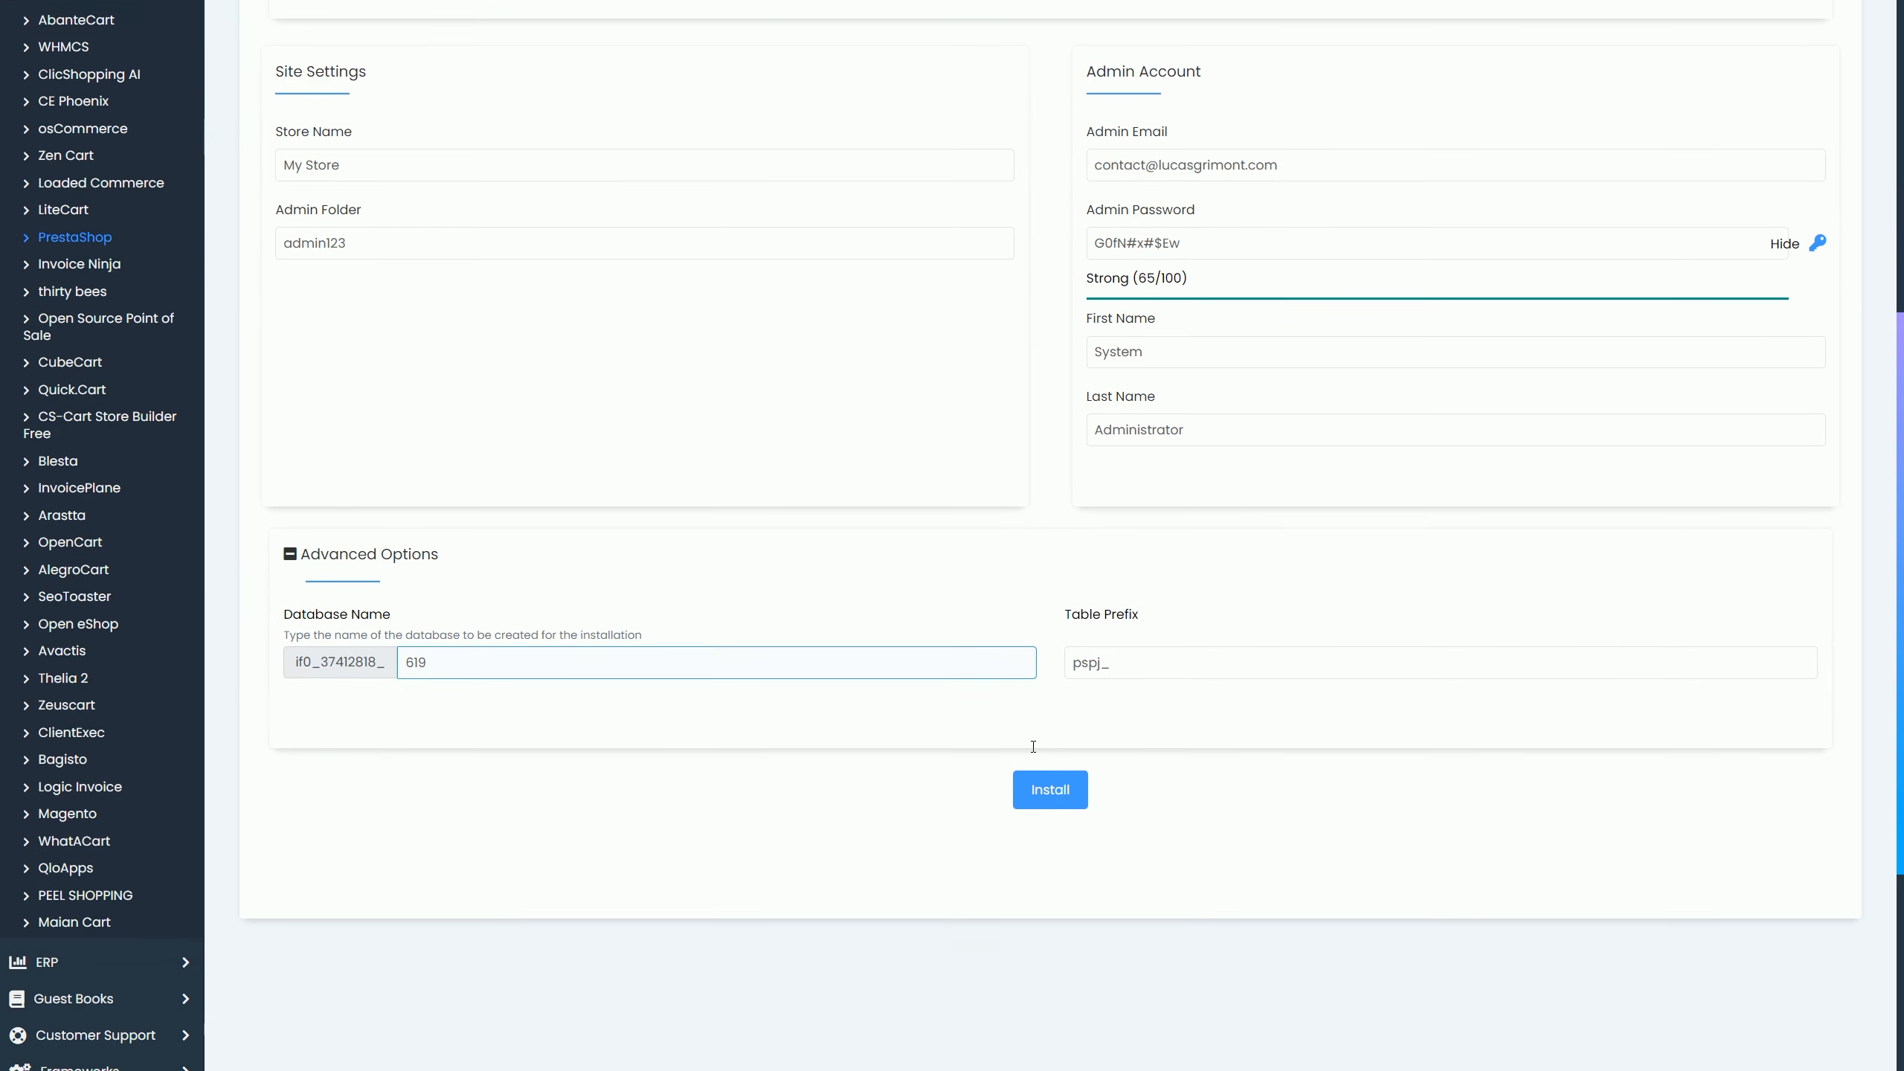
pyautogui.click(1050, 790)
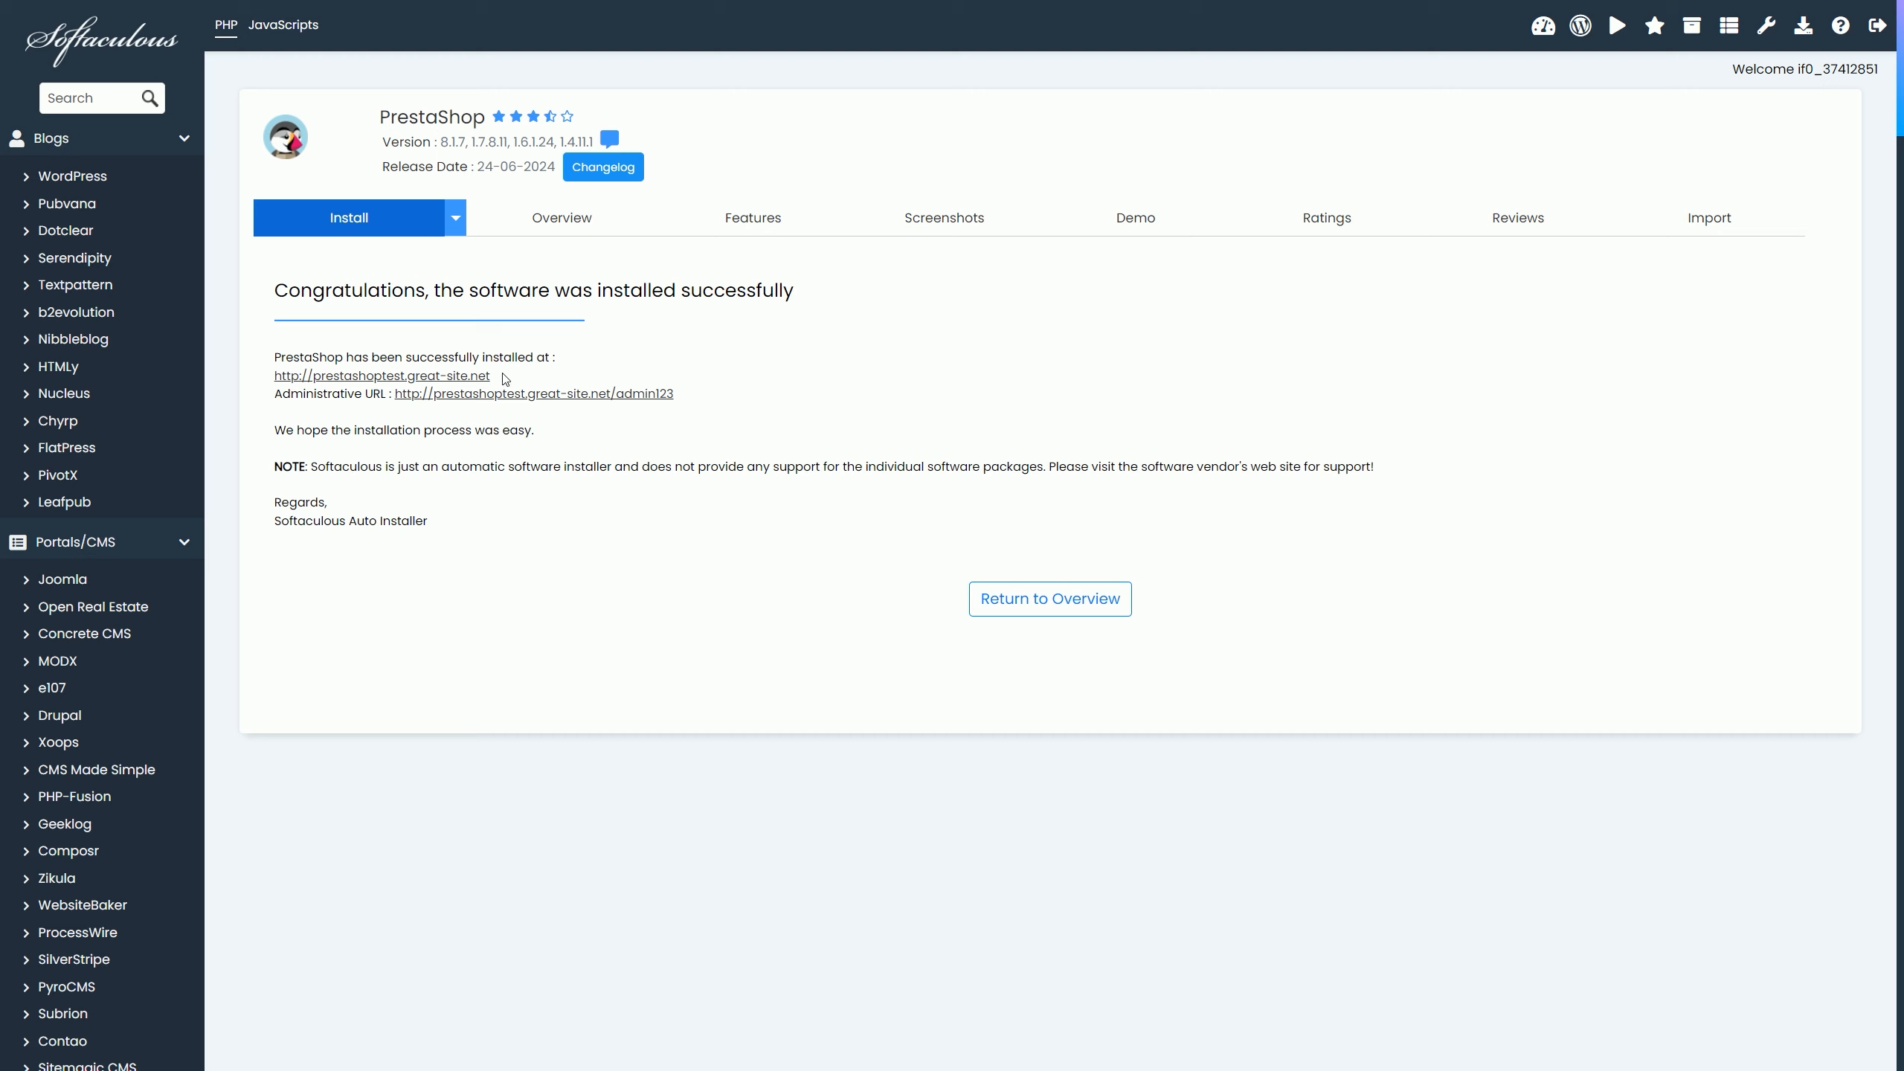
# Step: Visit the new 'my store' storefront and scroll through its sample products
pyautogui.click(478, 376)
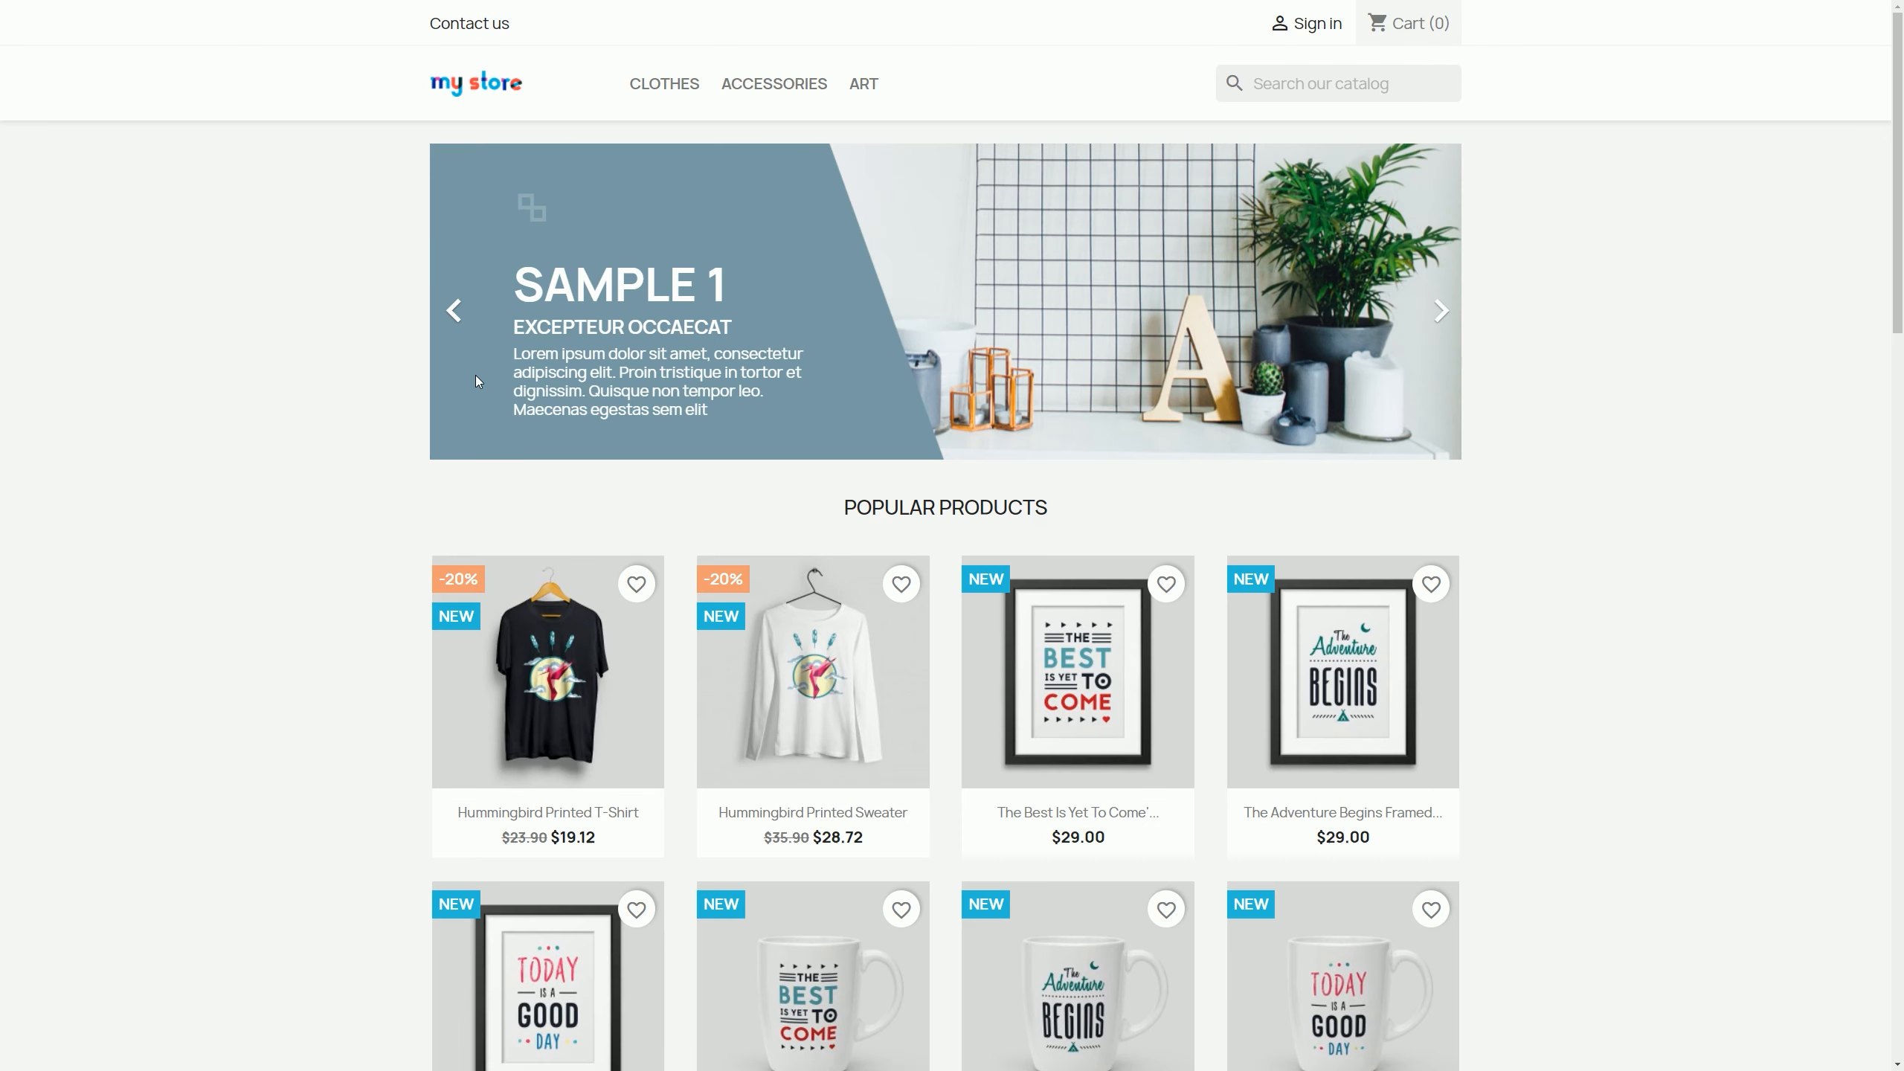
pyautogui.scroll(-20, 1874, 798)
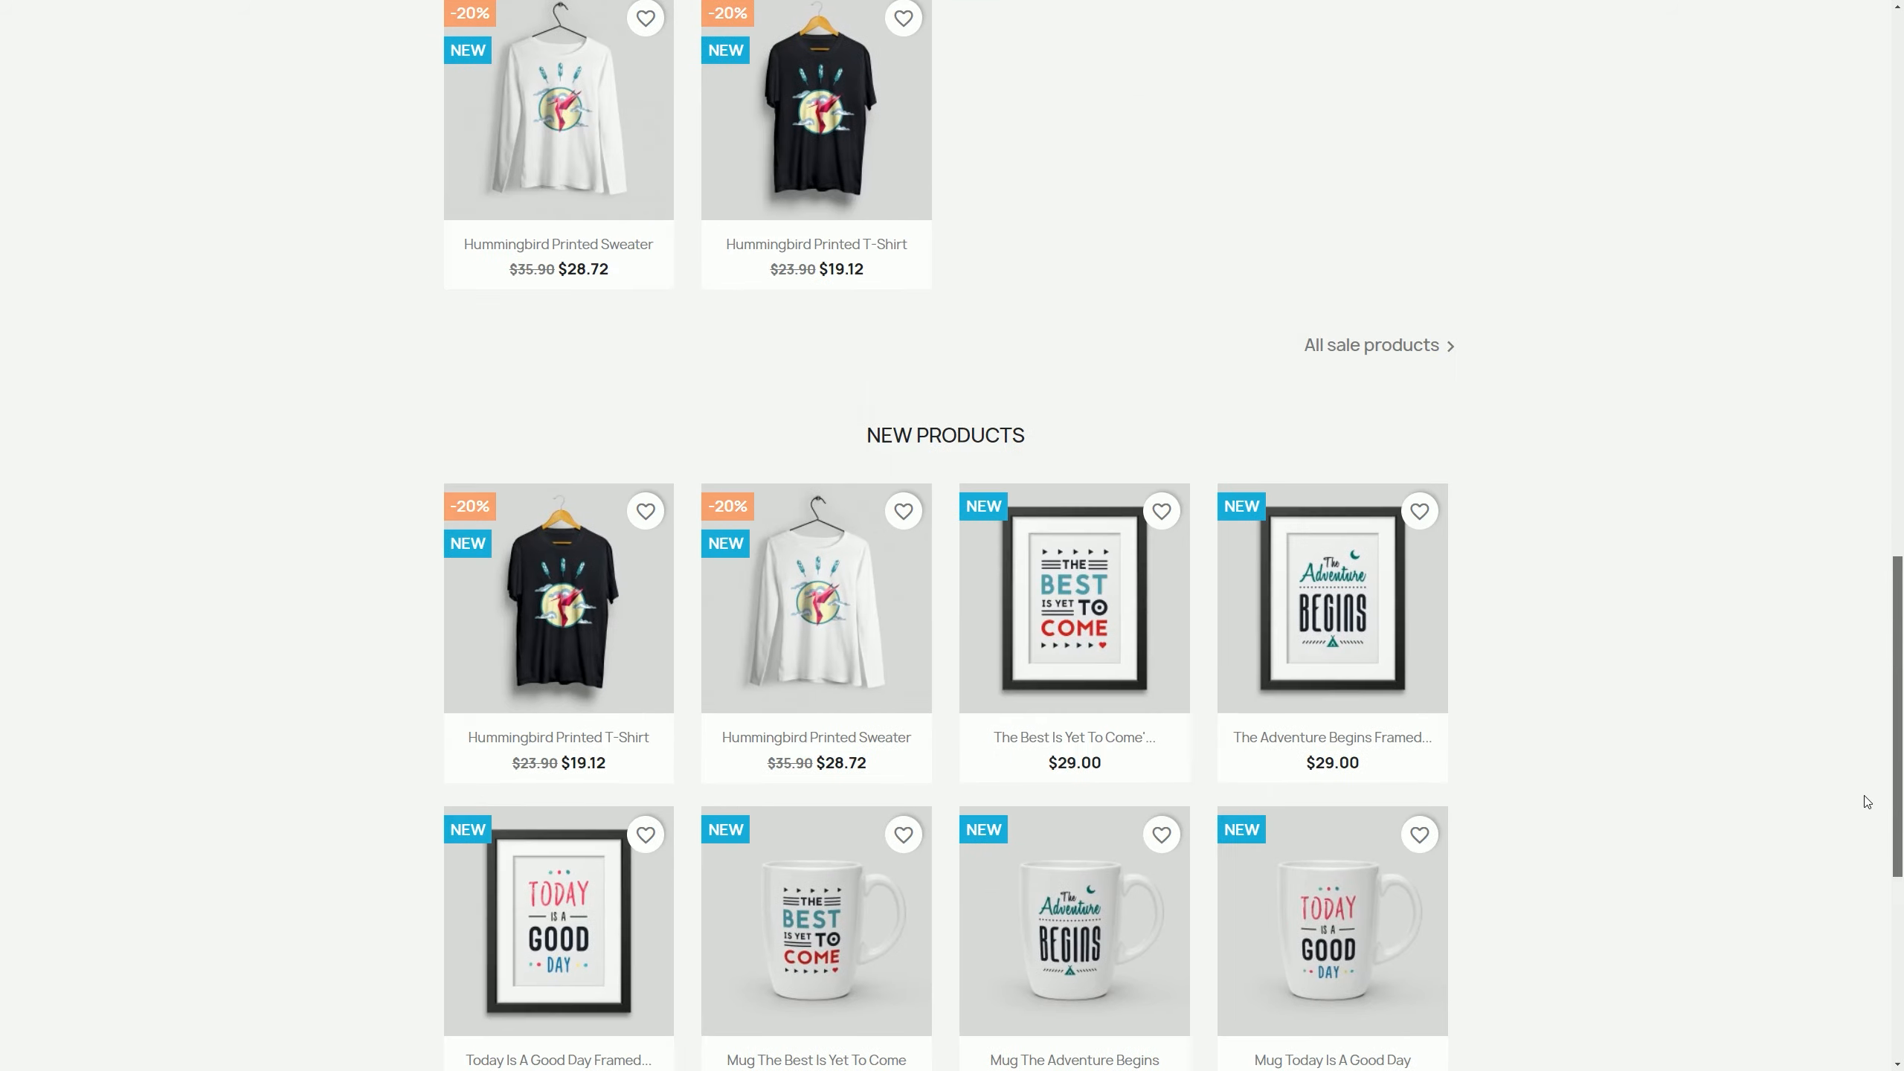
pyautogui.scroll(20, 1849, 961)
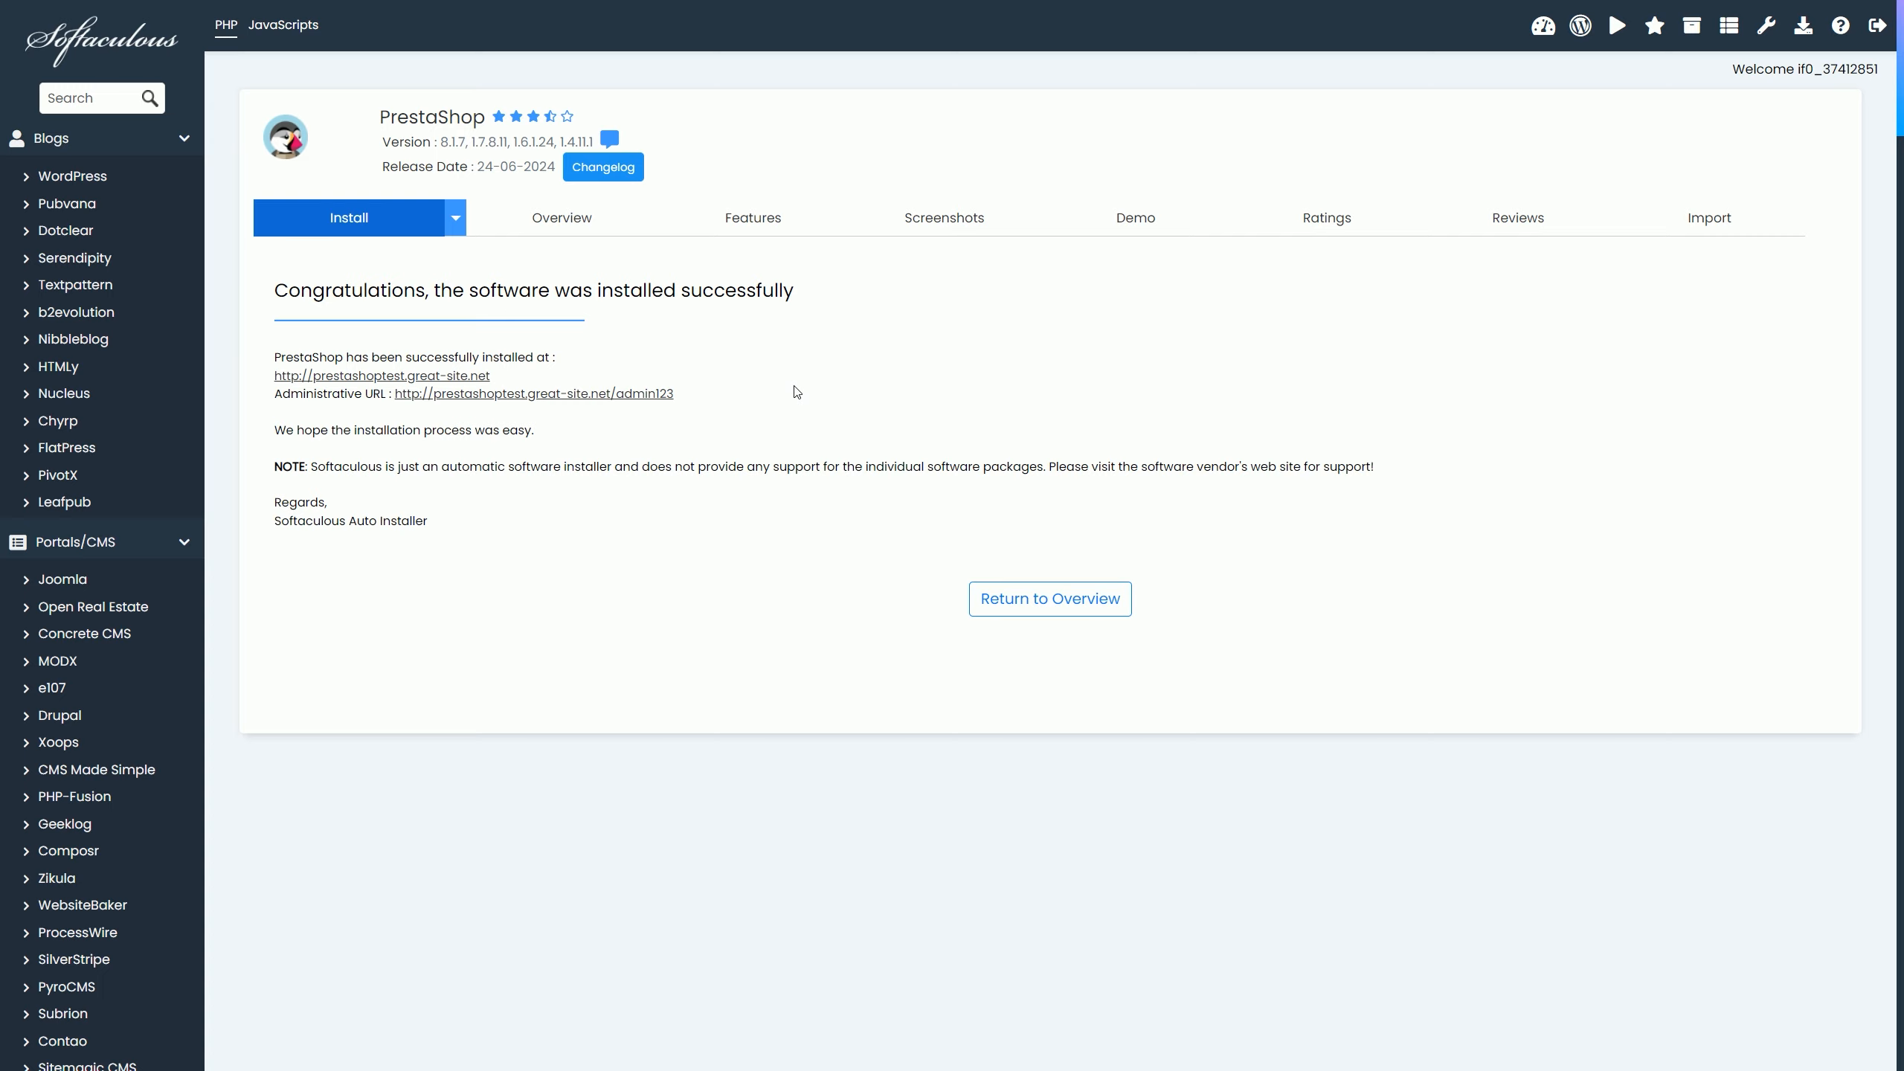
# Step: Log in to the PrestaShop back office with the autofilled admin credentials and save the password in Chrome
pyautogui.click(616, 393)
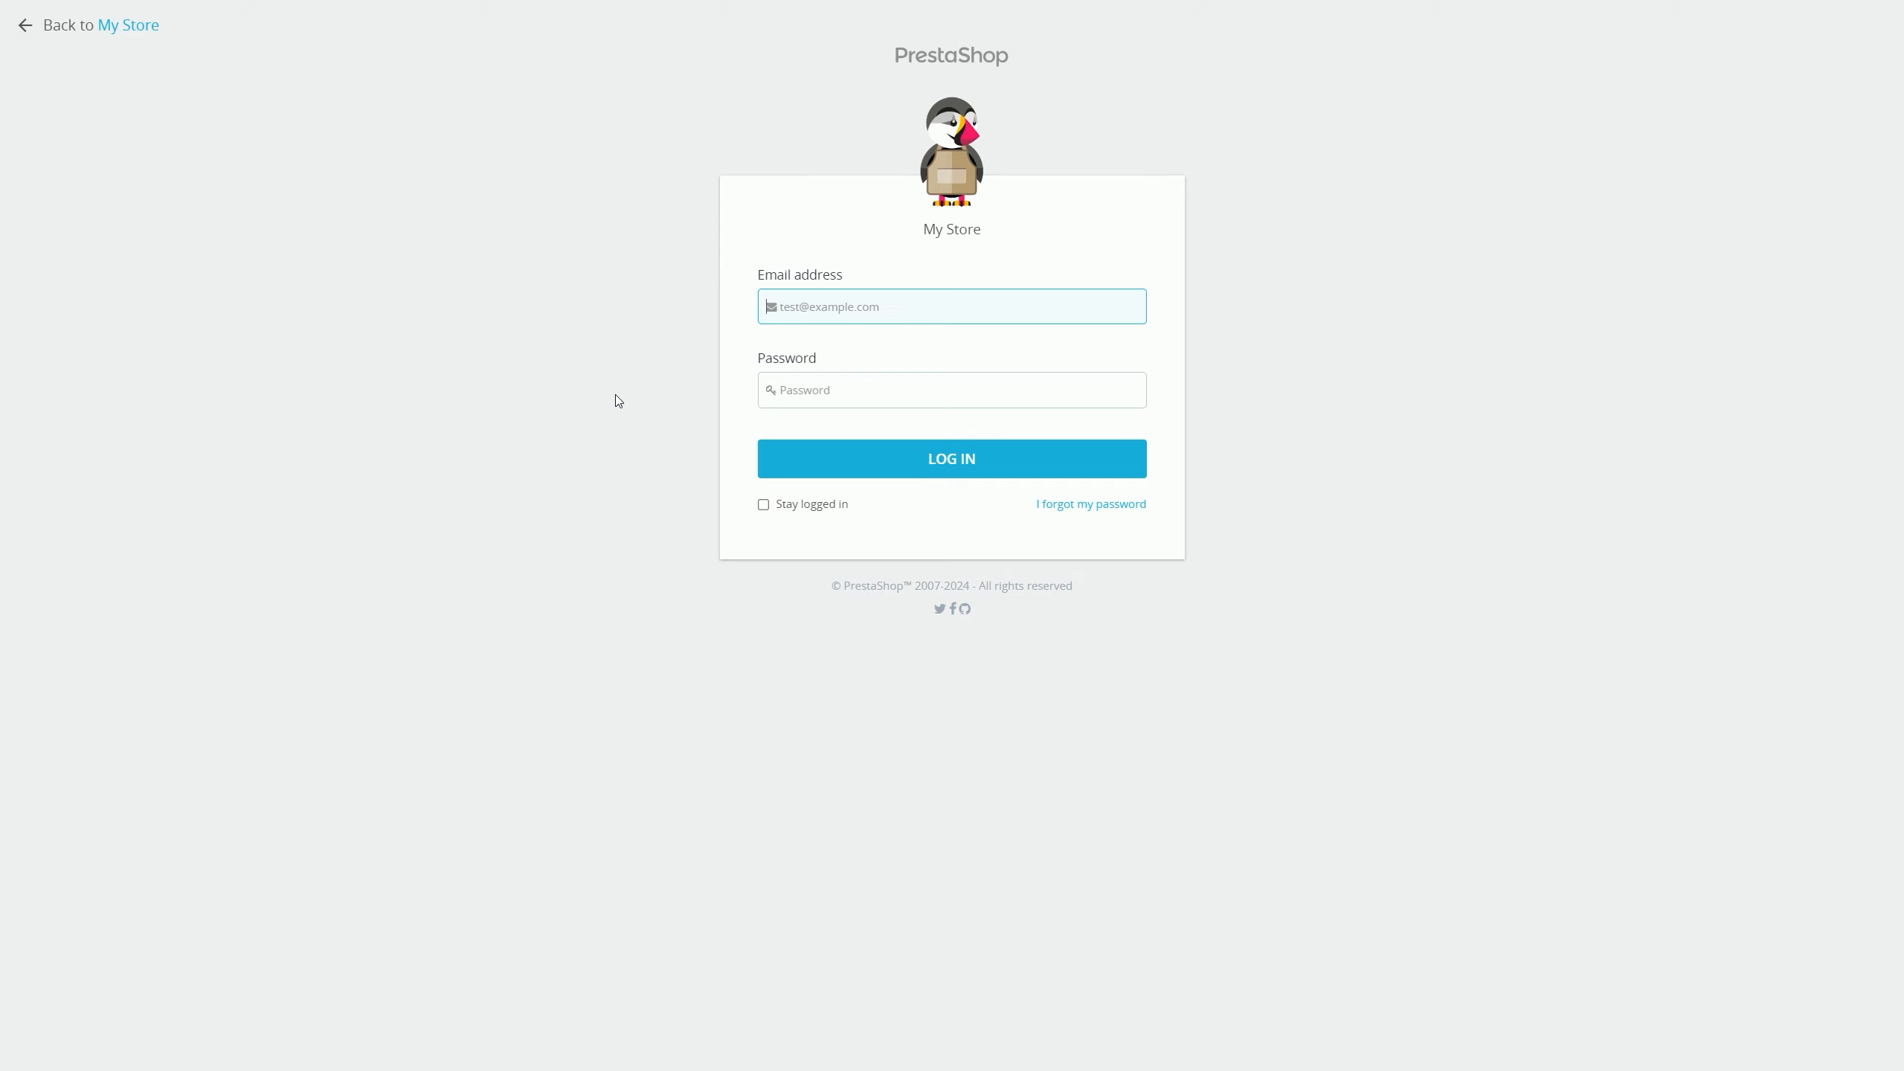
pyautogui.press('Down')
pyautogui.press('Return')
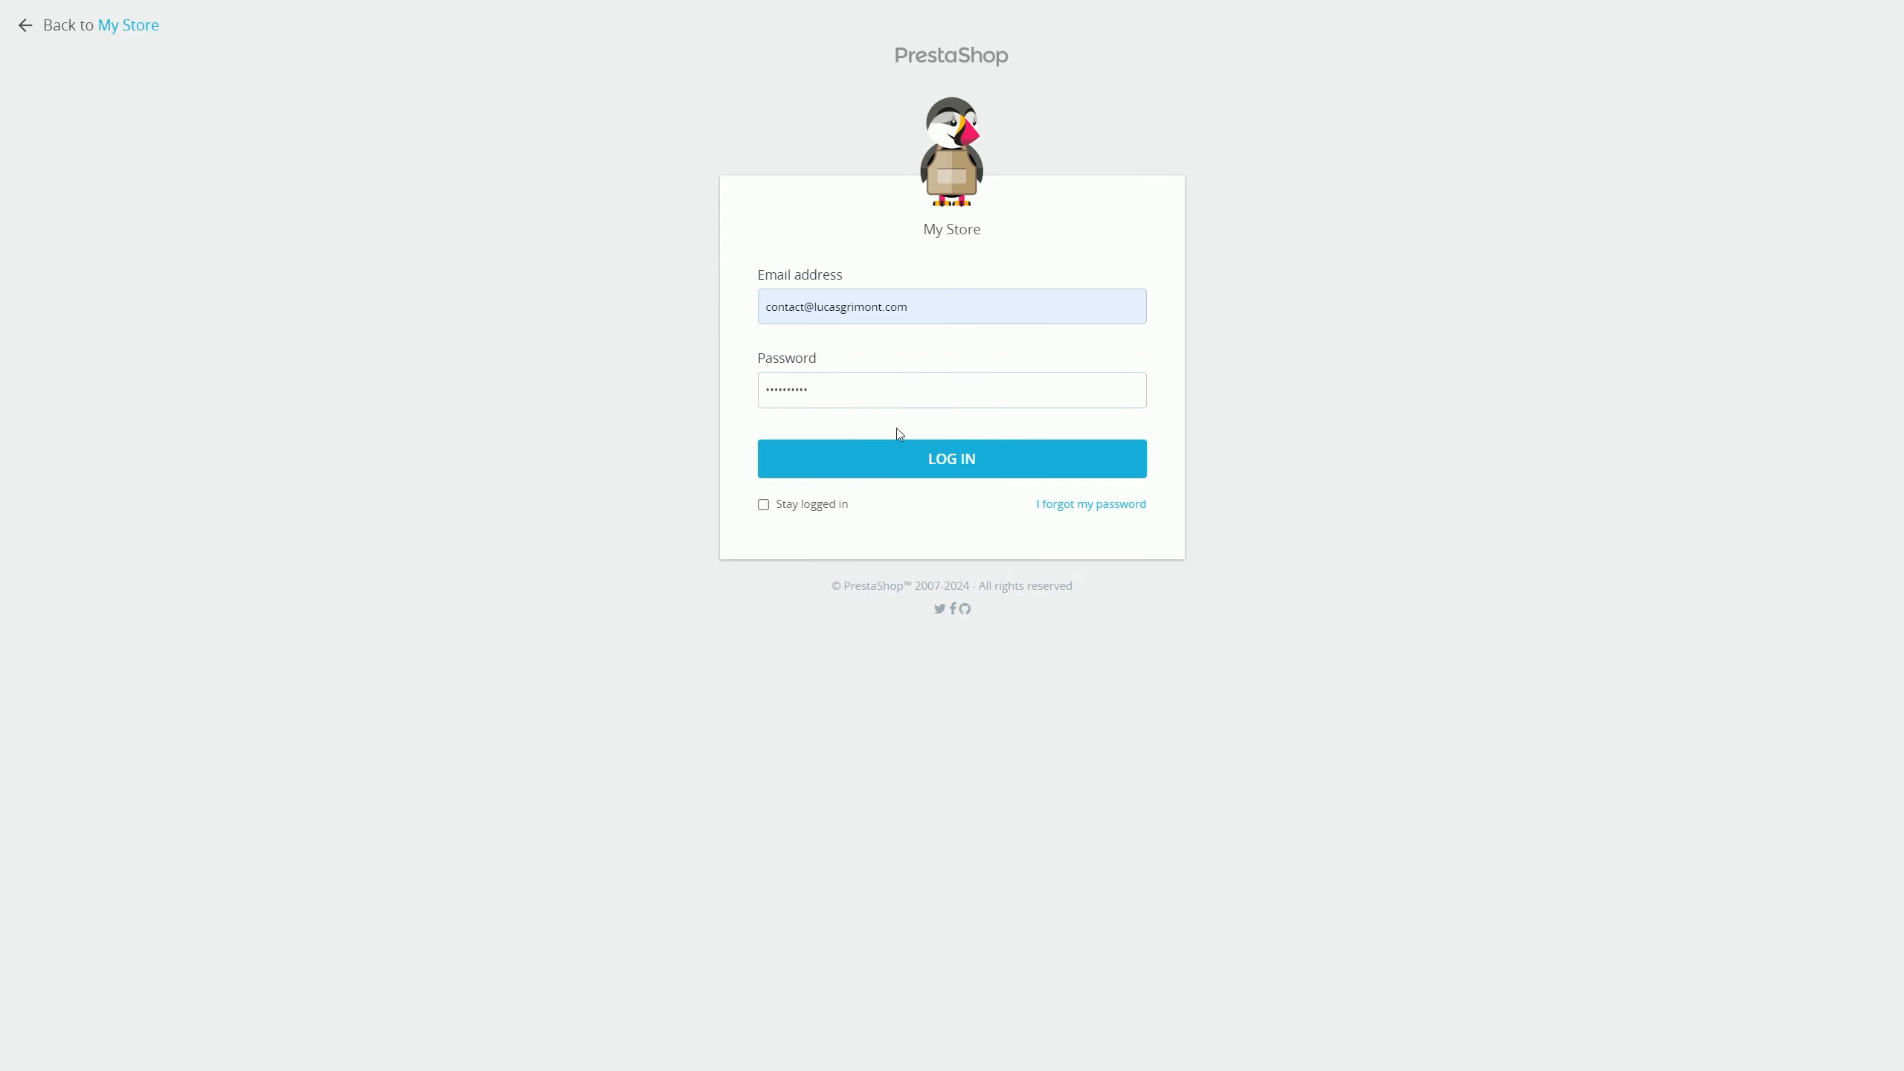
pyautogui.click(952, 456)
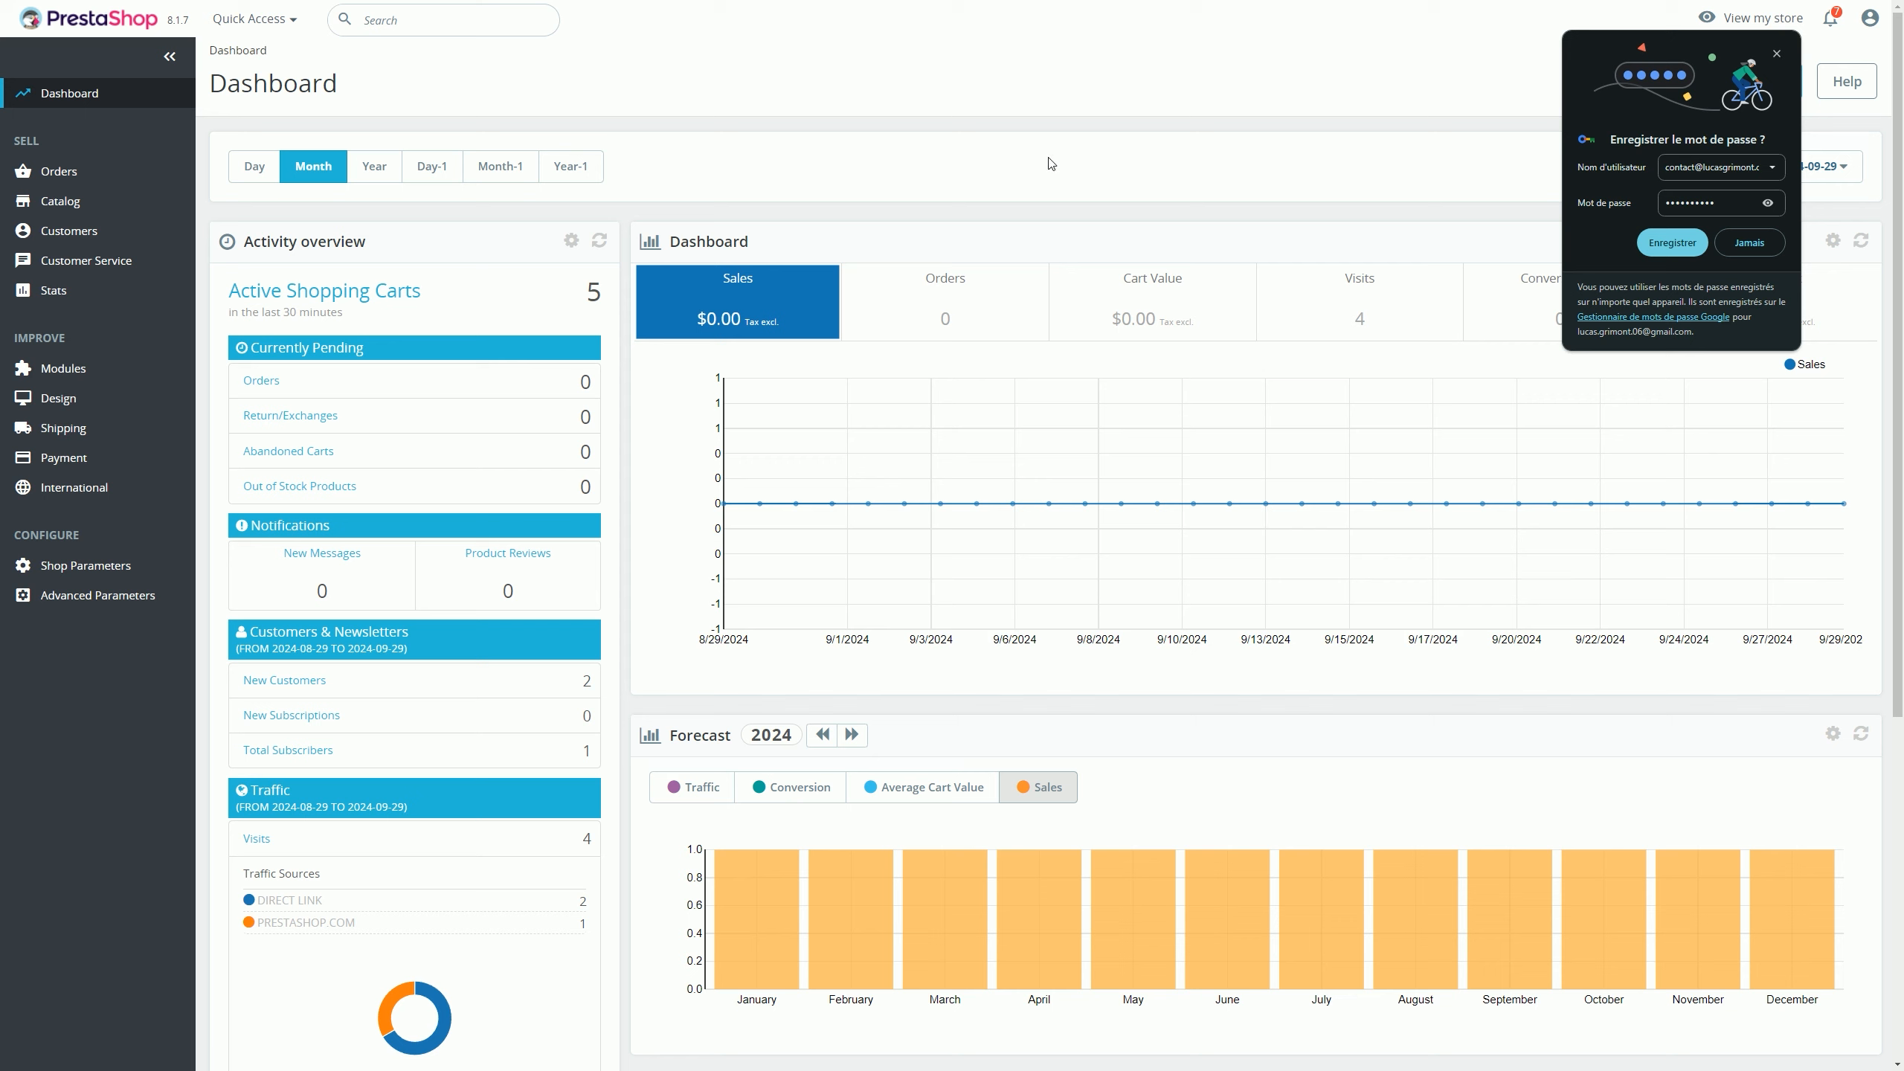
pyautogui.click(1661, 244)
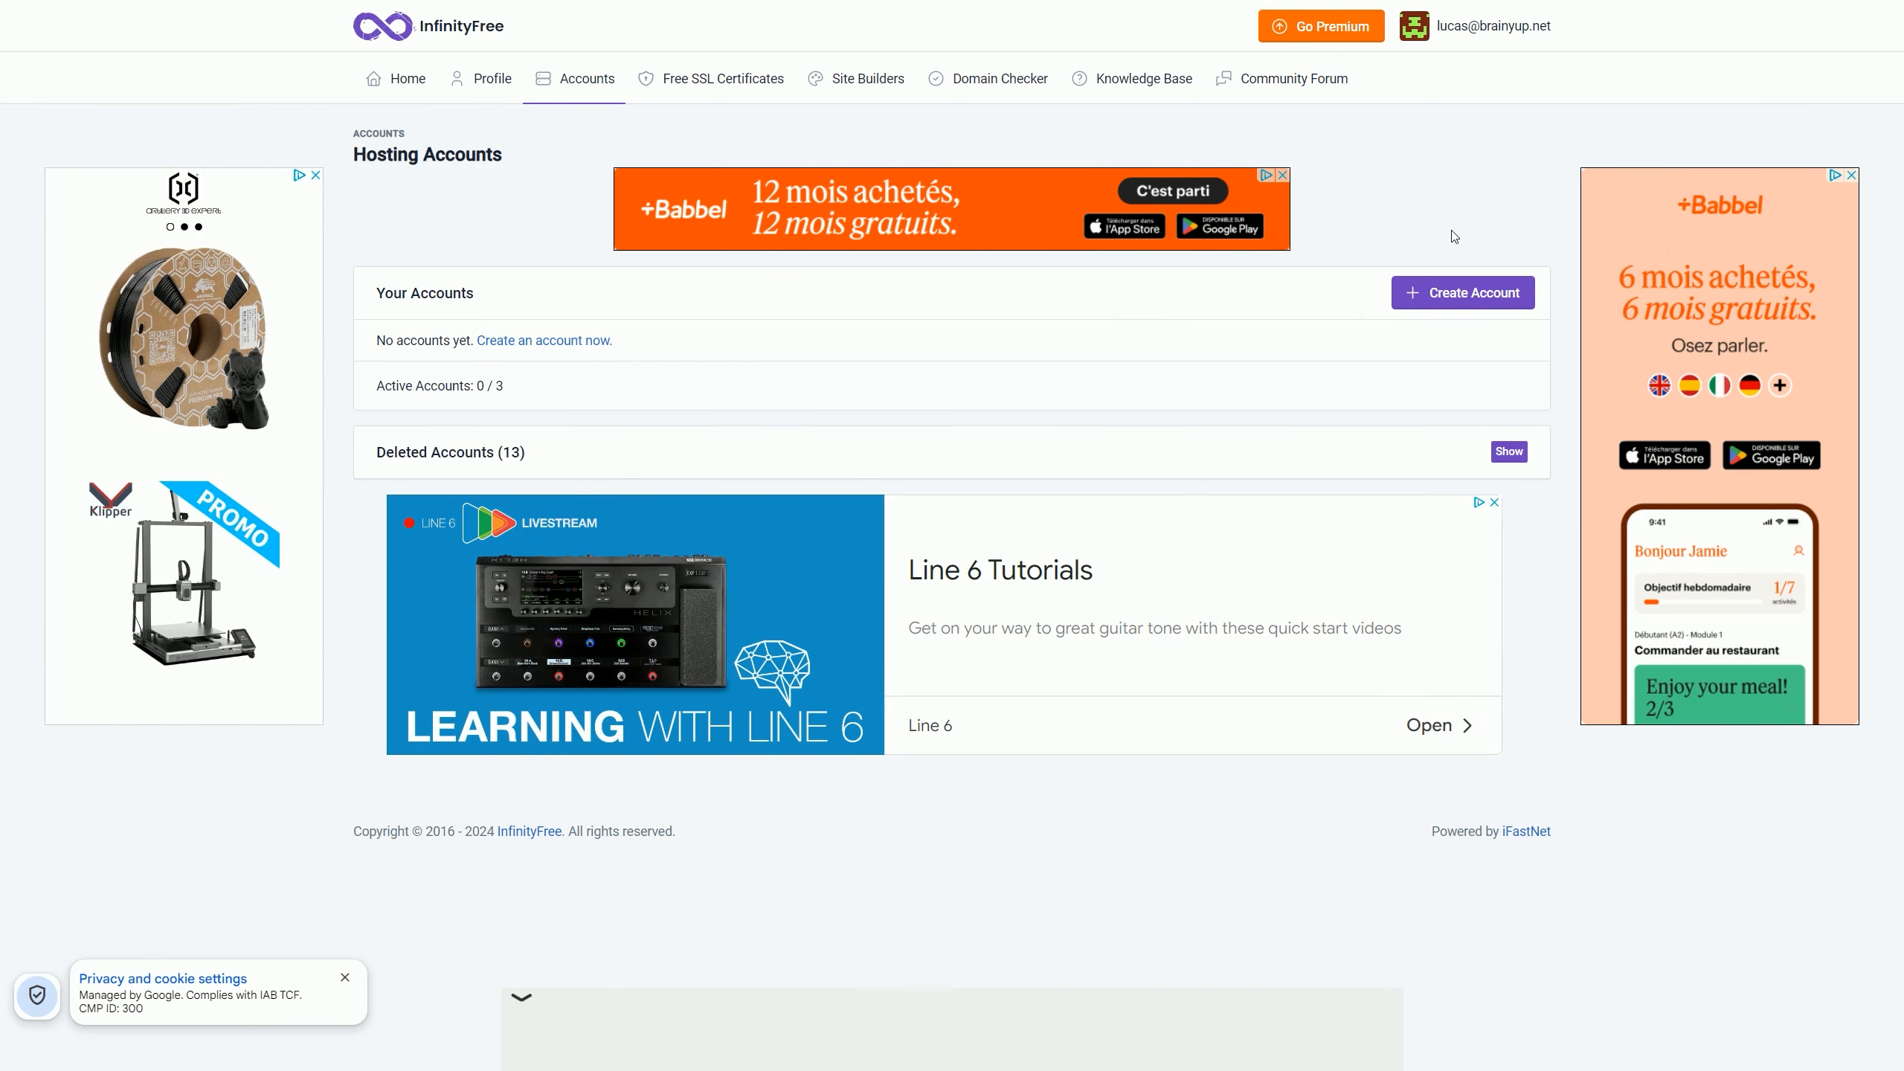
# Step: Create a free hosting account on file-test.great-site.net, passing the Cloudflare check and declining email consent
pyautogui.click(1473, 296)
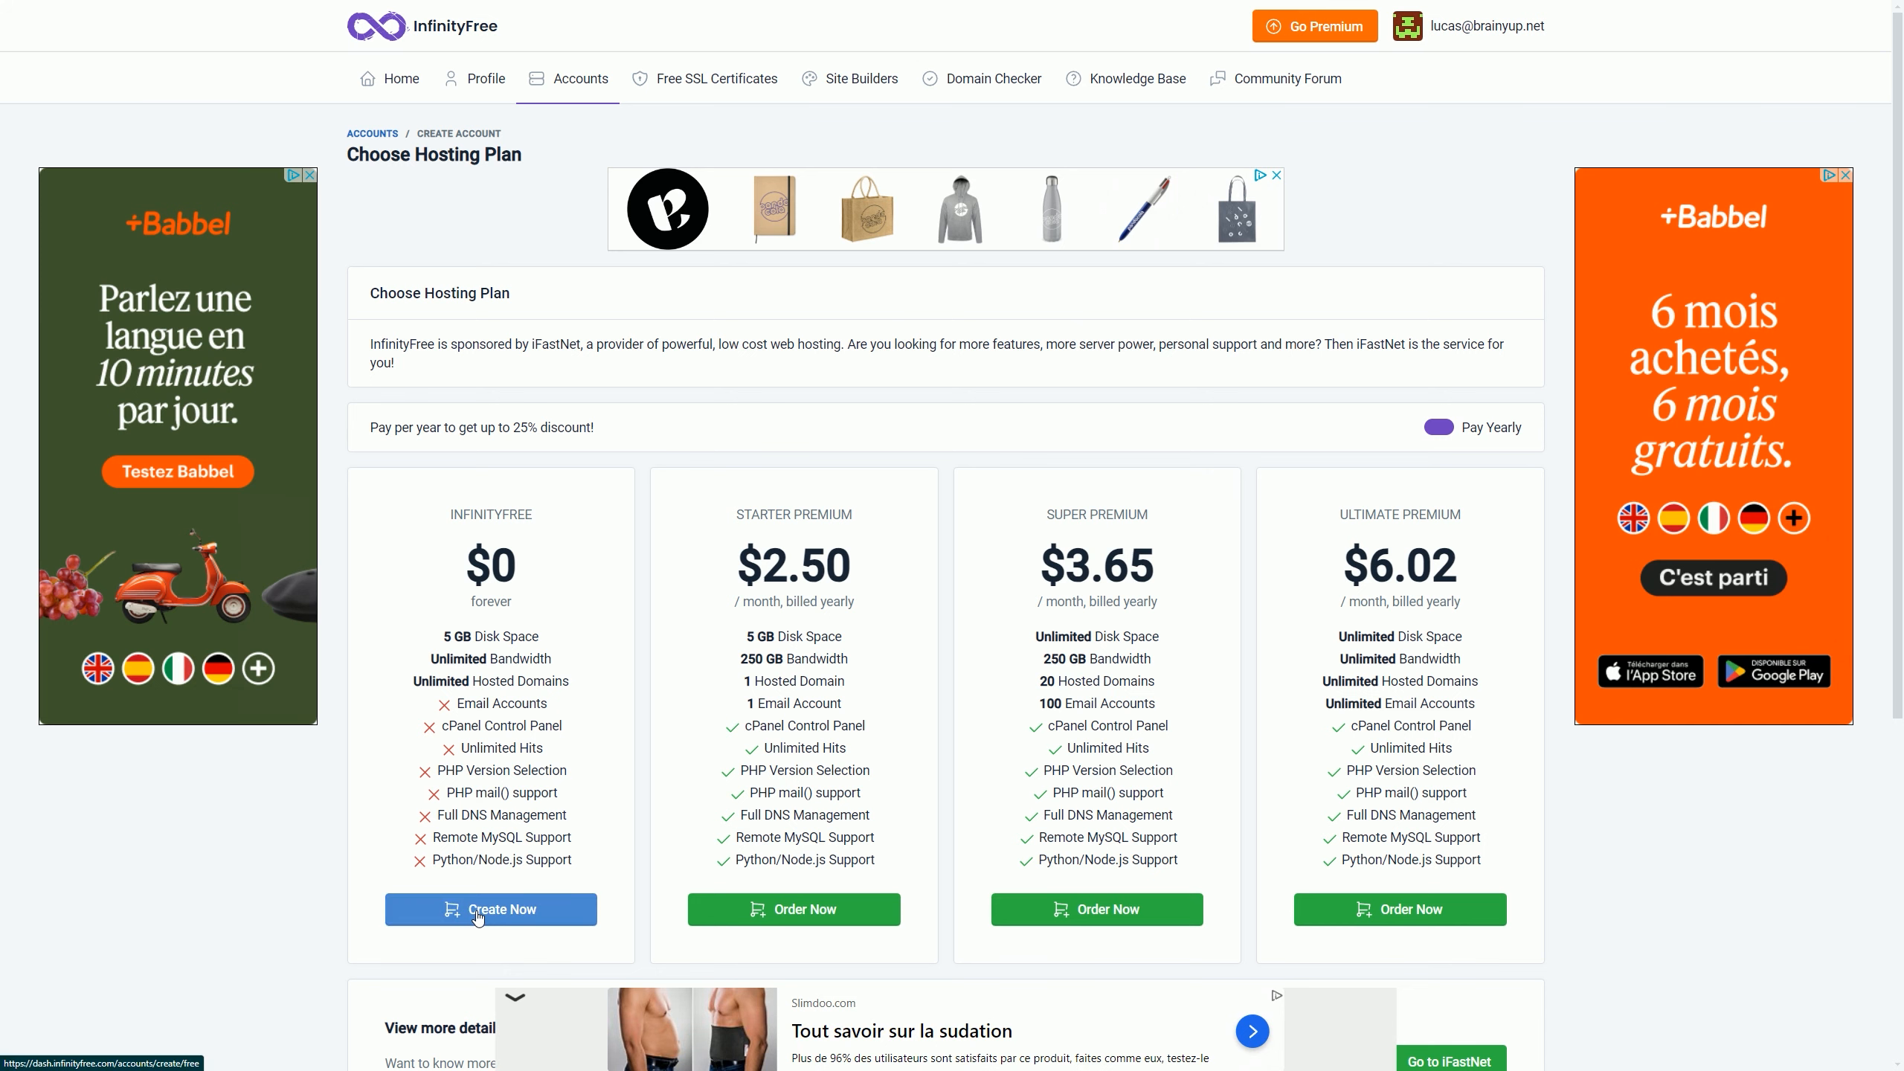
pyautogui.click(477, 910)
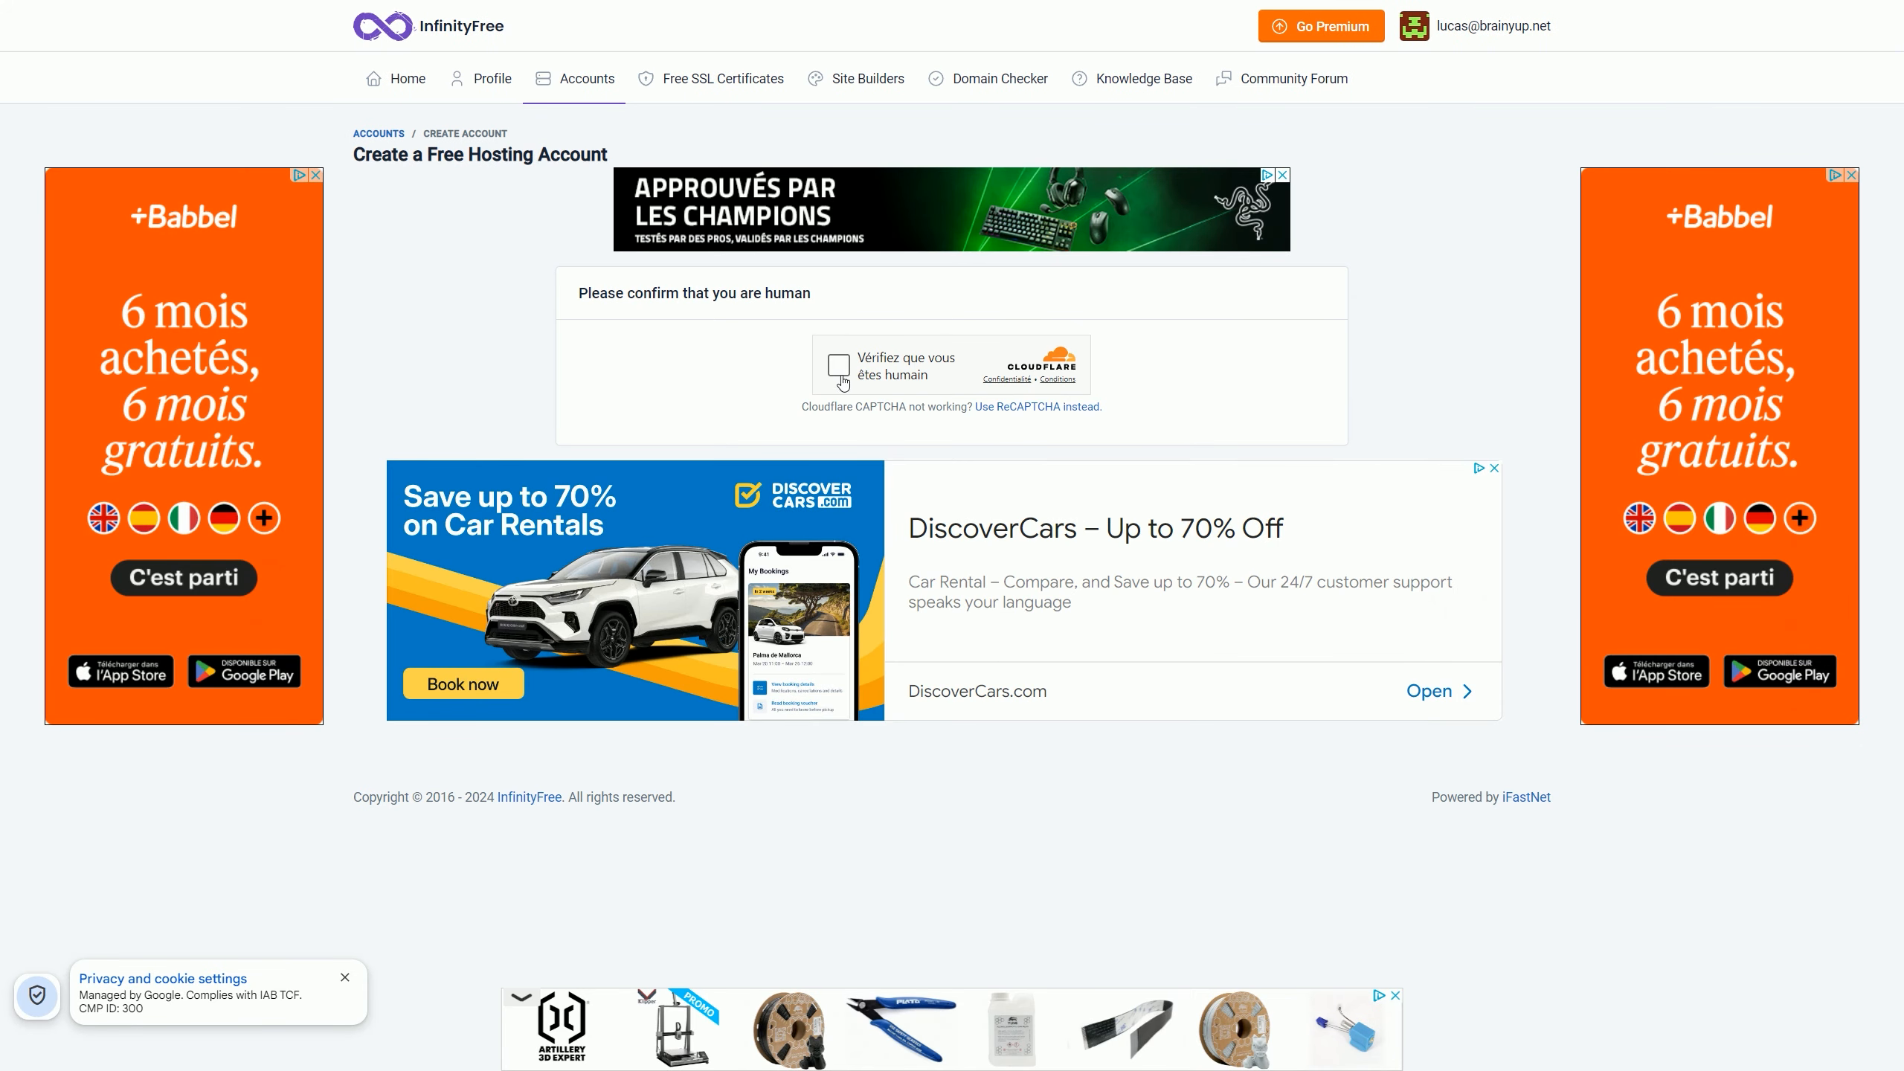
pyautogui.click(840, 375)
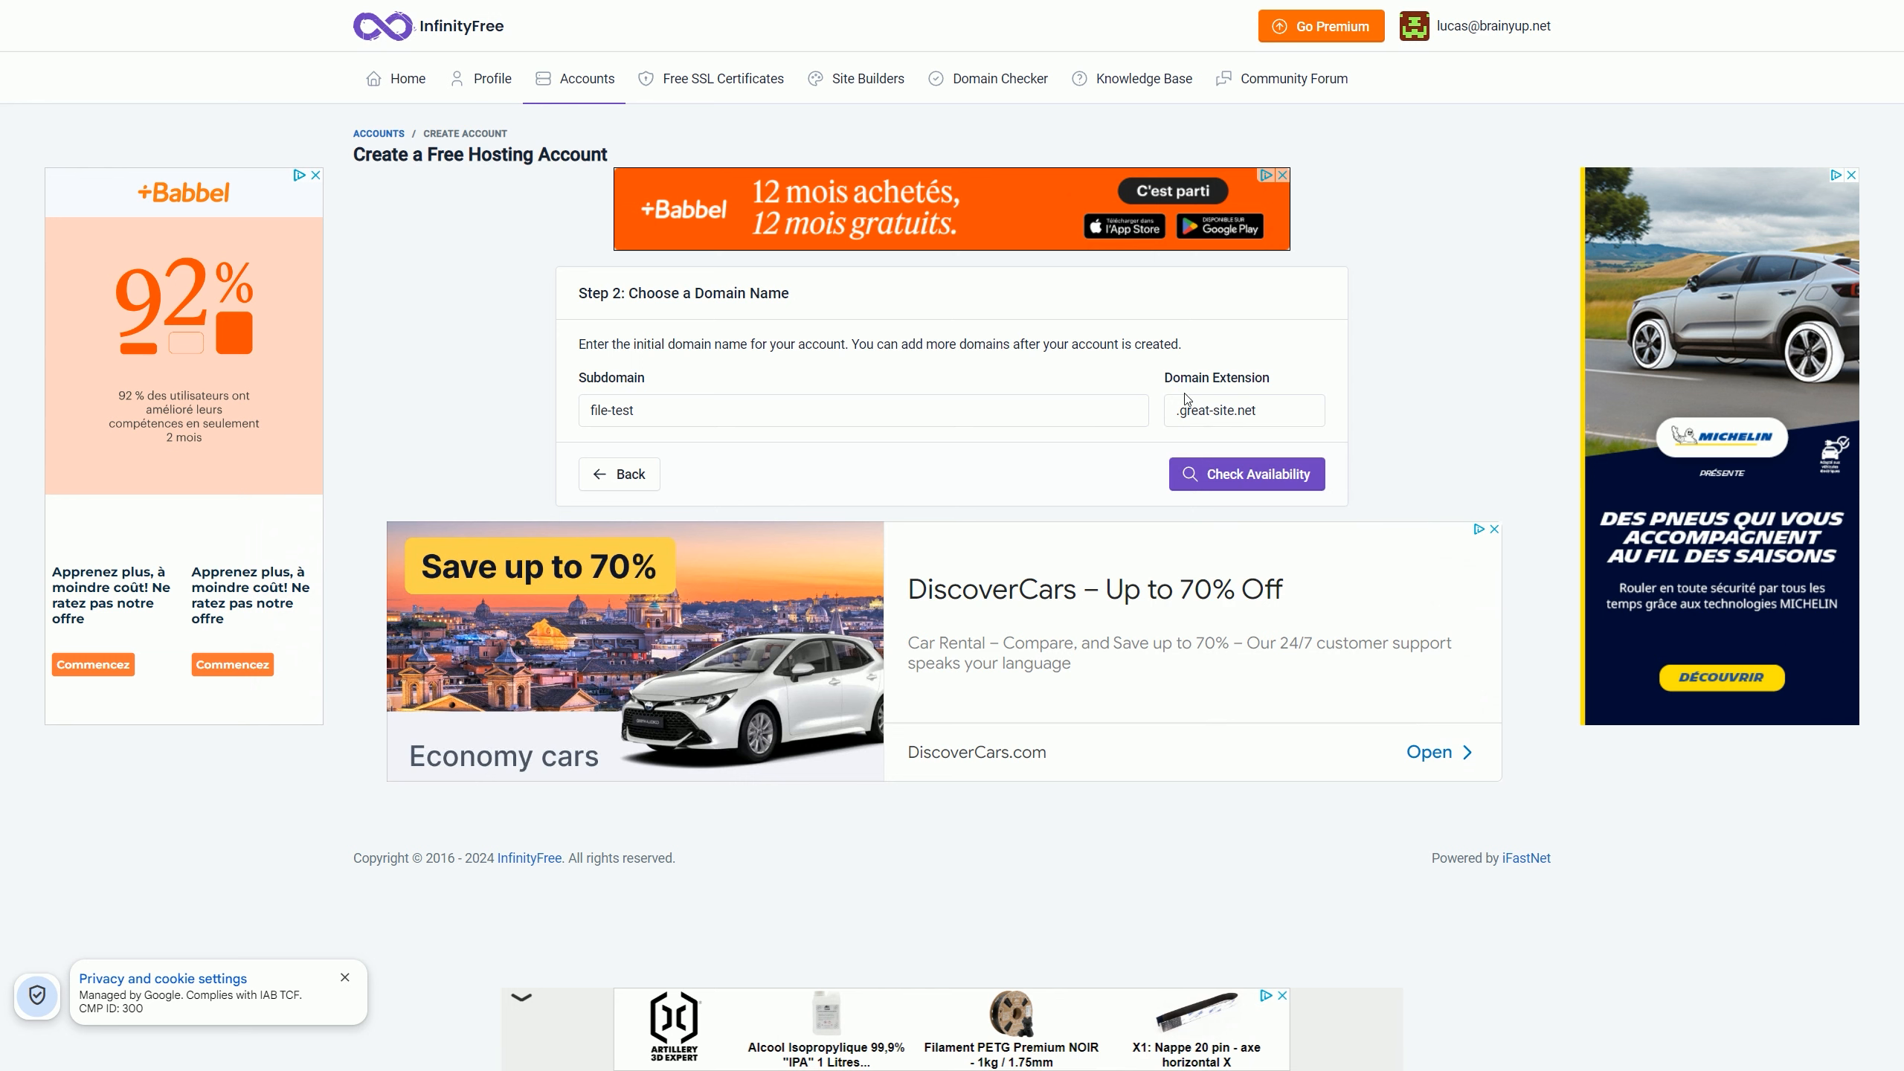
pyautogui.click(1227, 474)
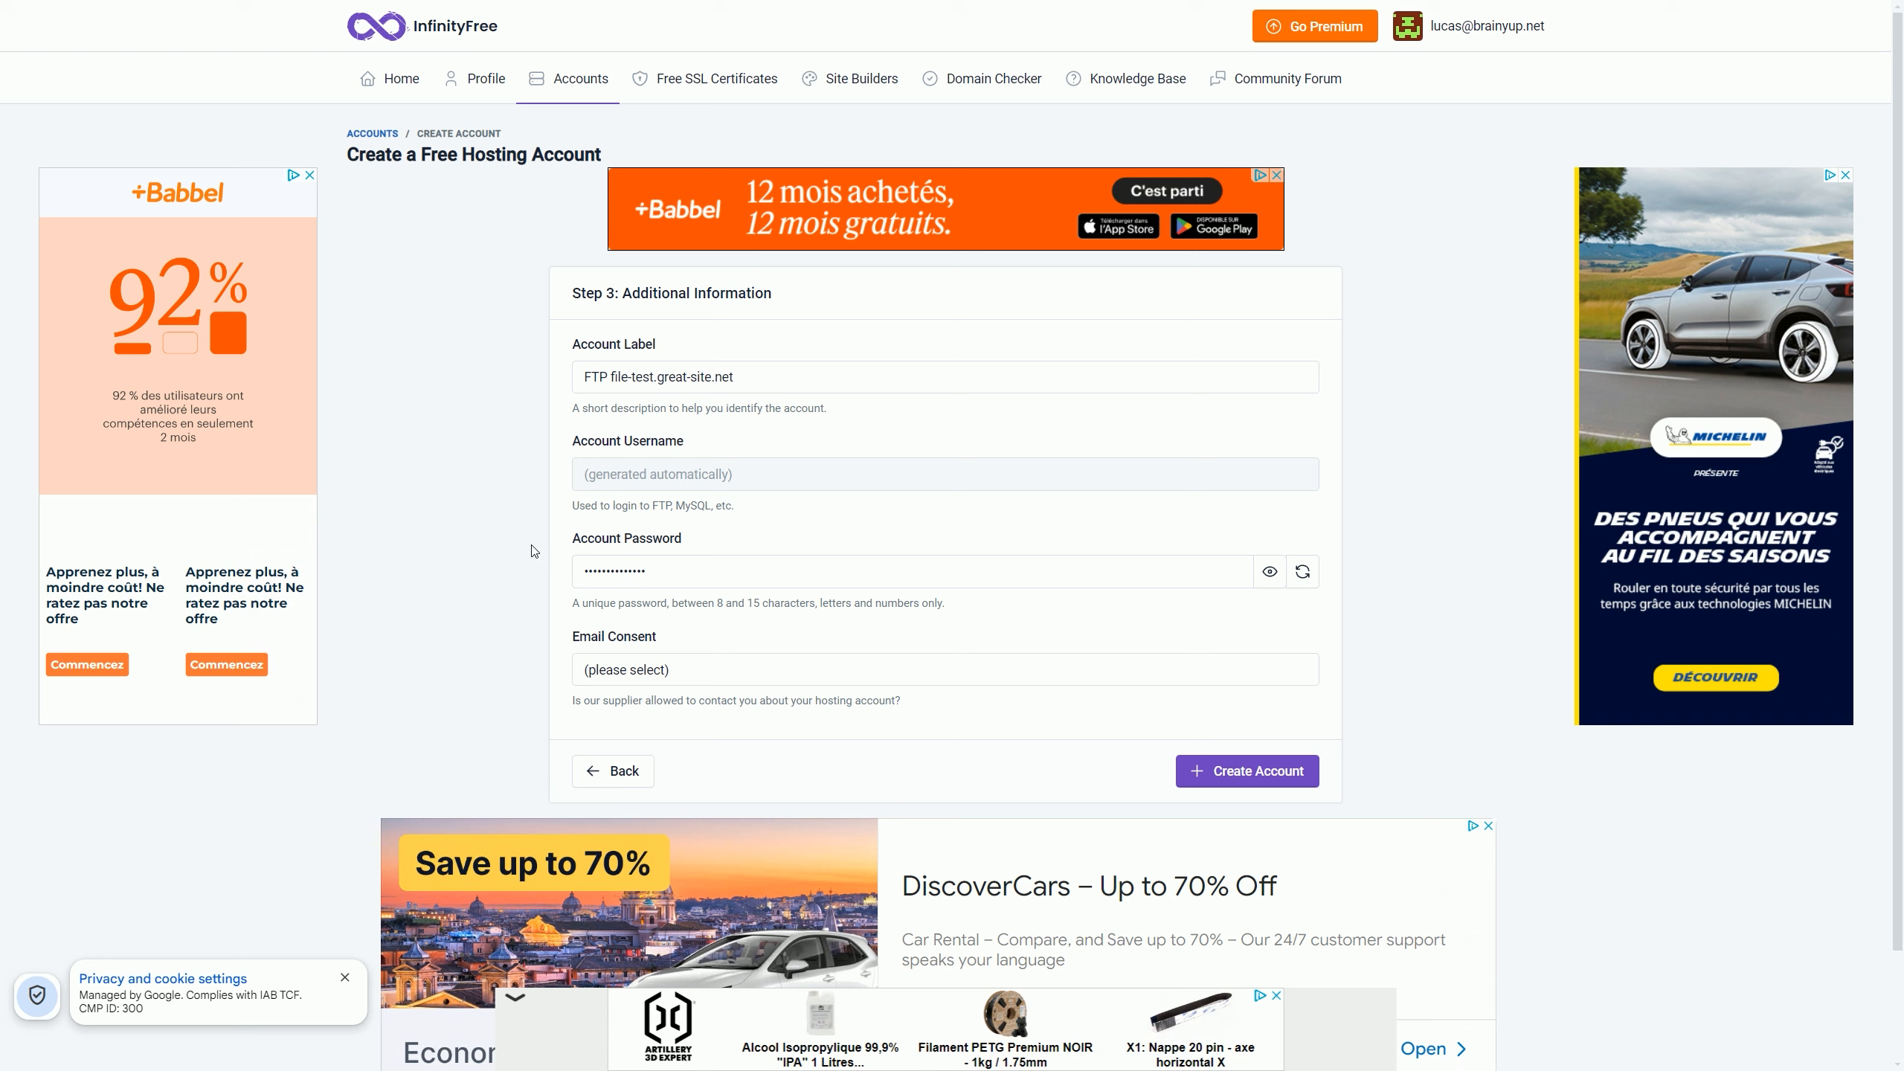
pyautogui.click(616, 679)
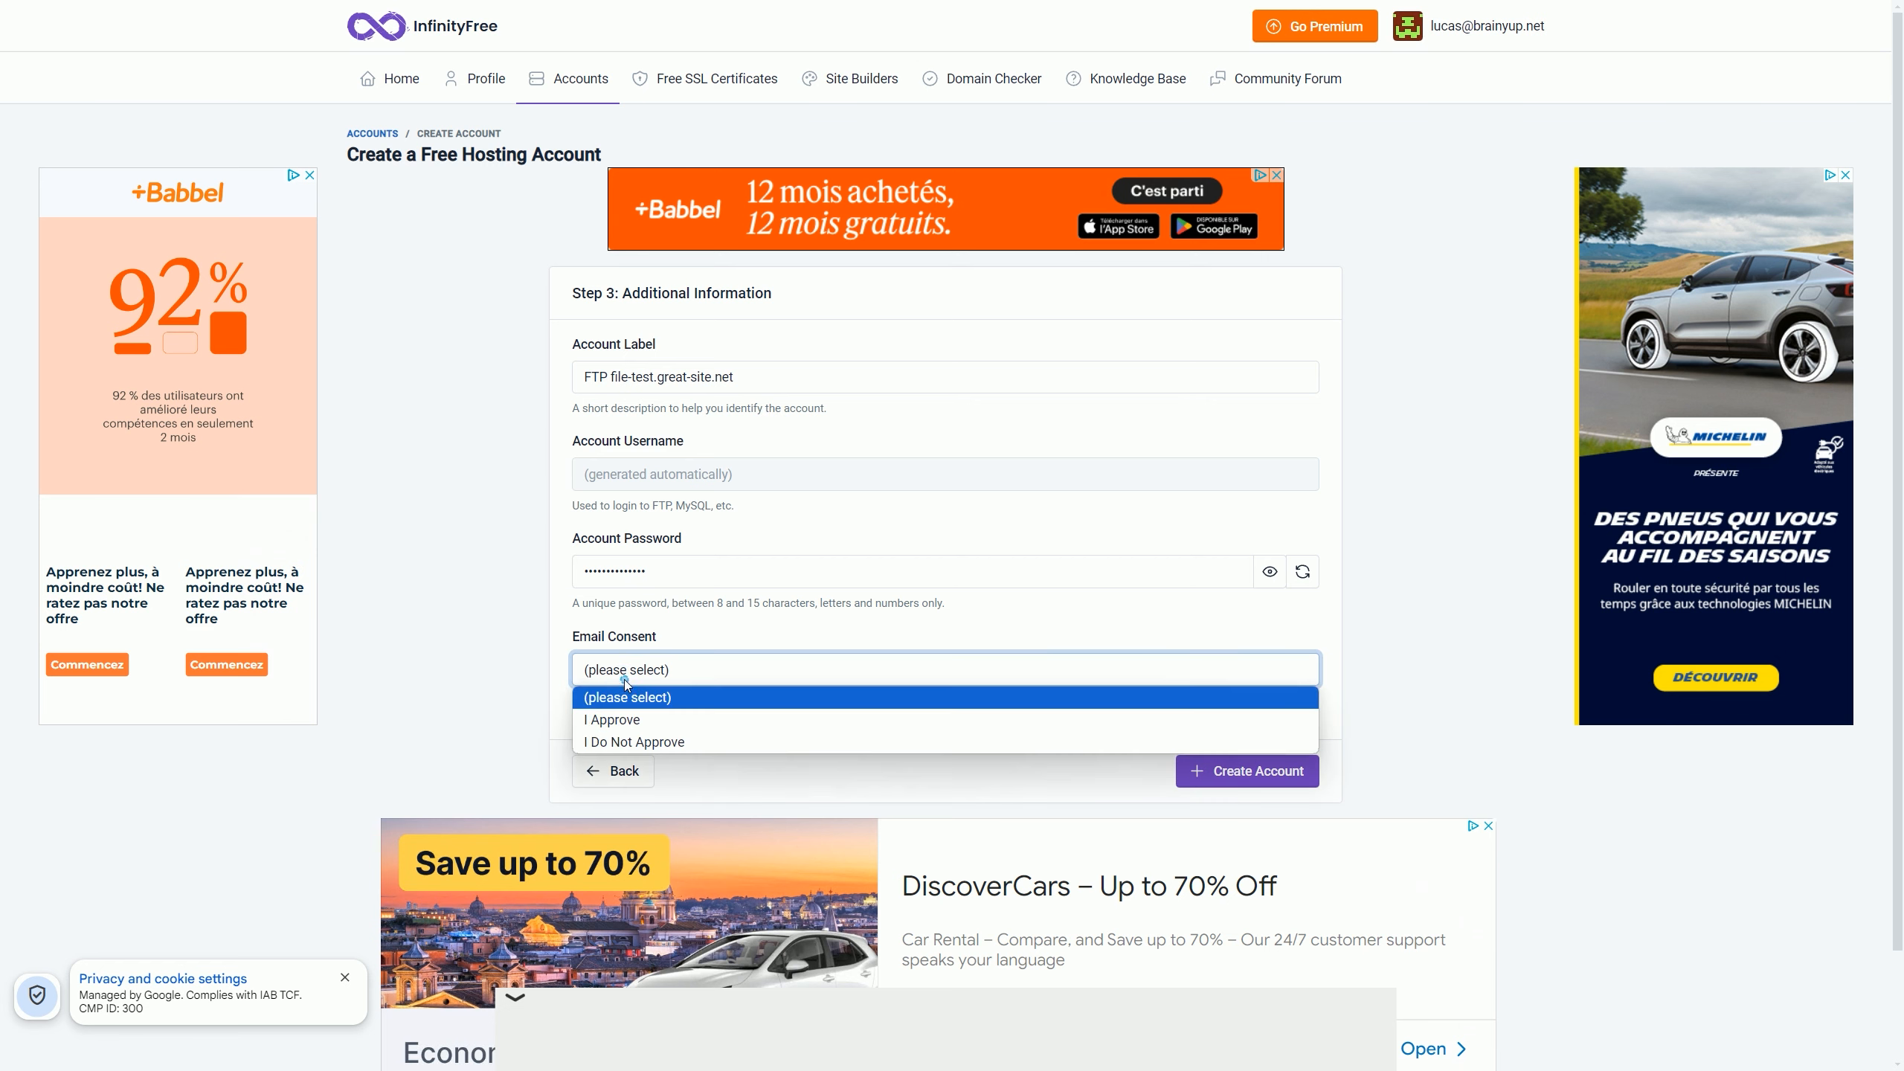
pyautogui.click(685, 740)
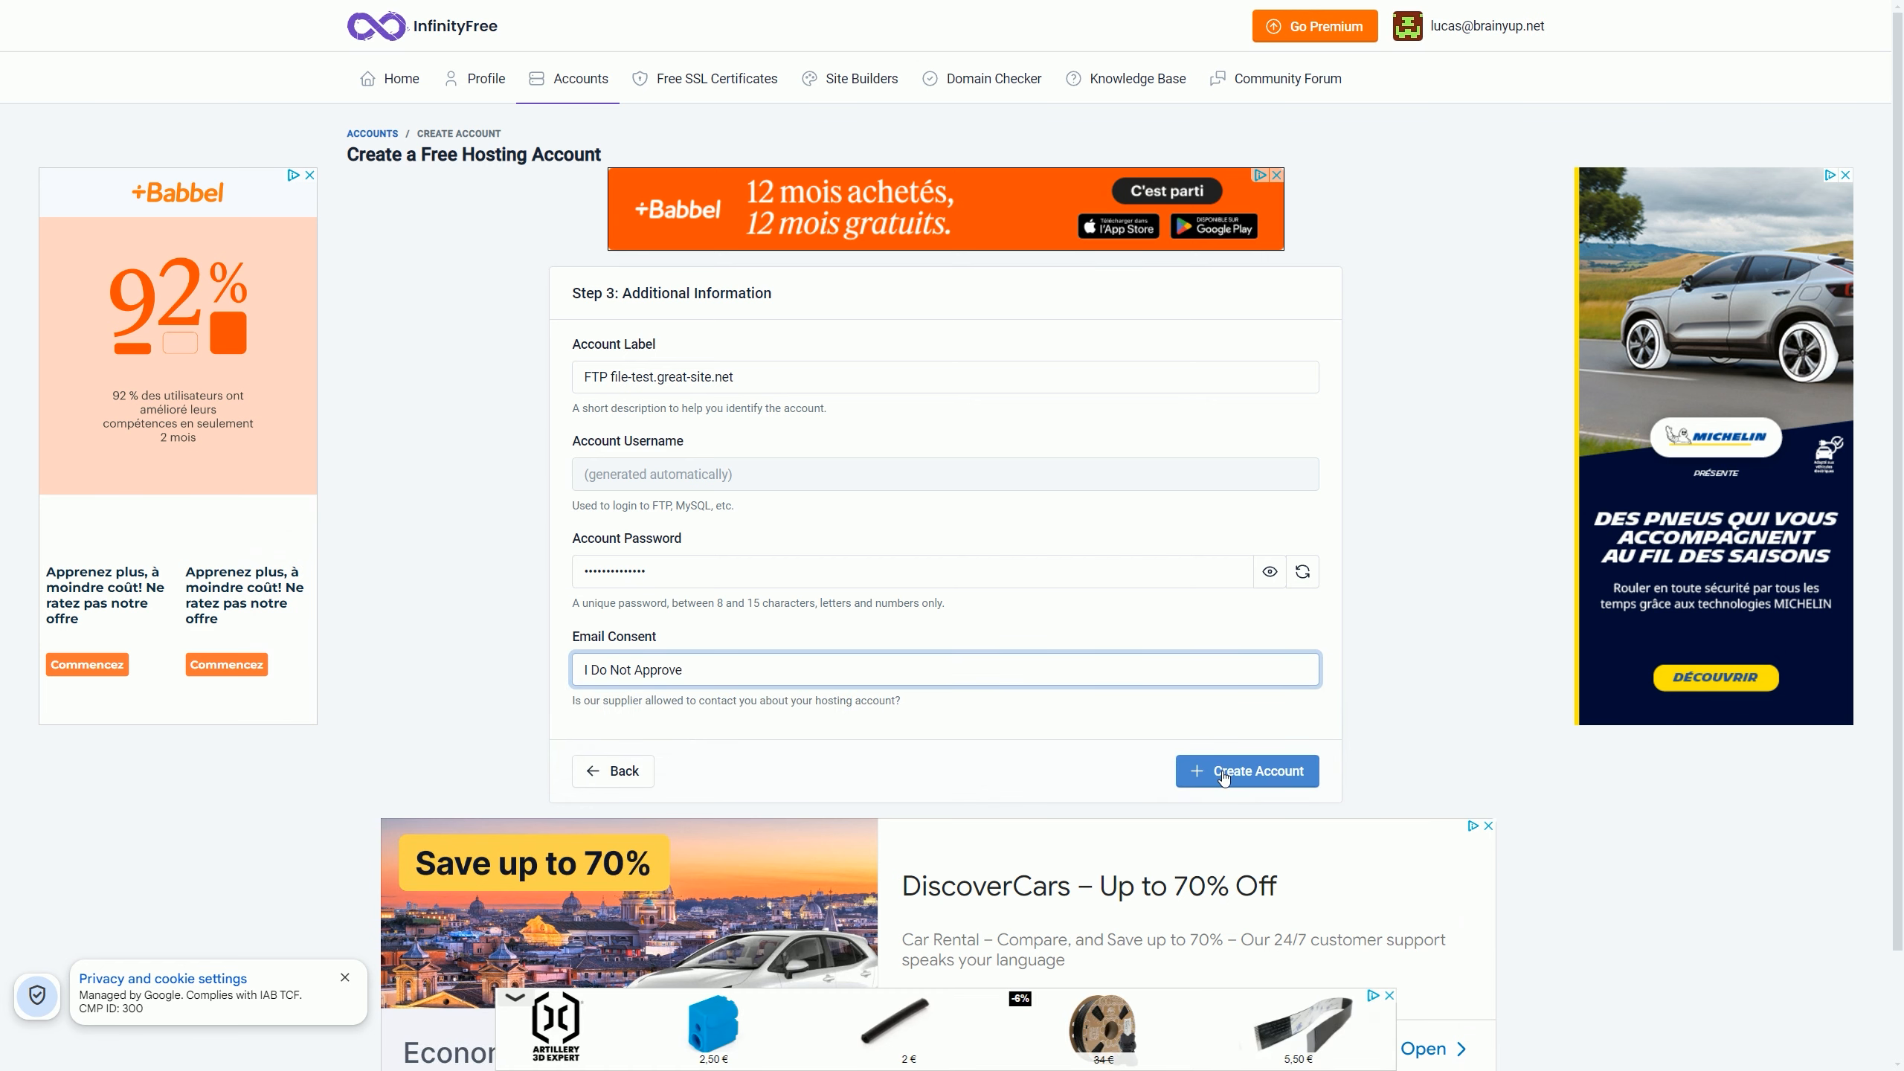
pyautogui.click(1223, 772)
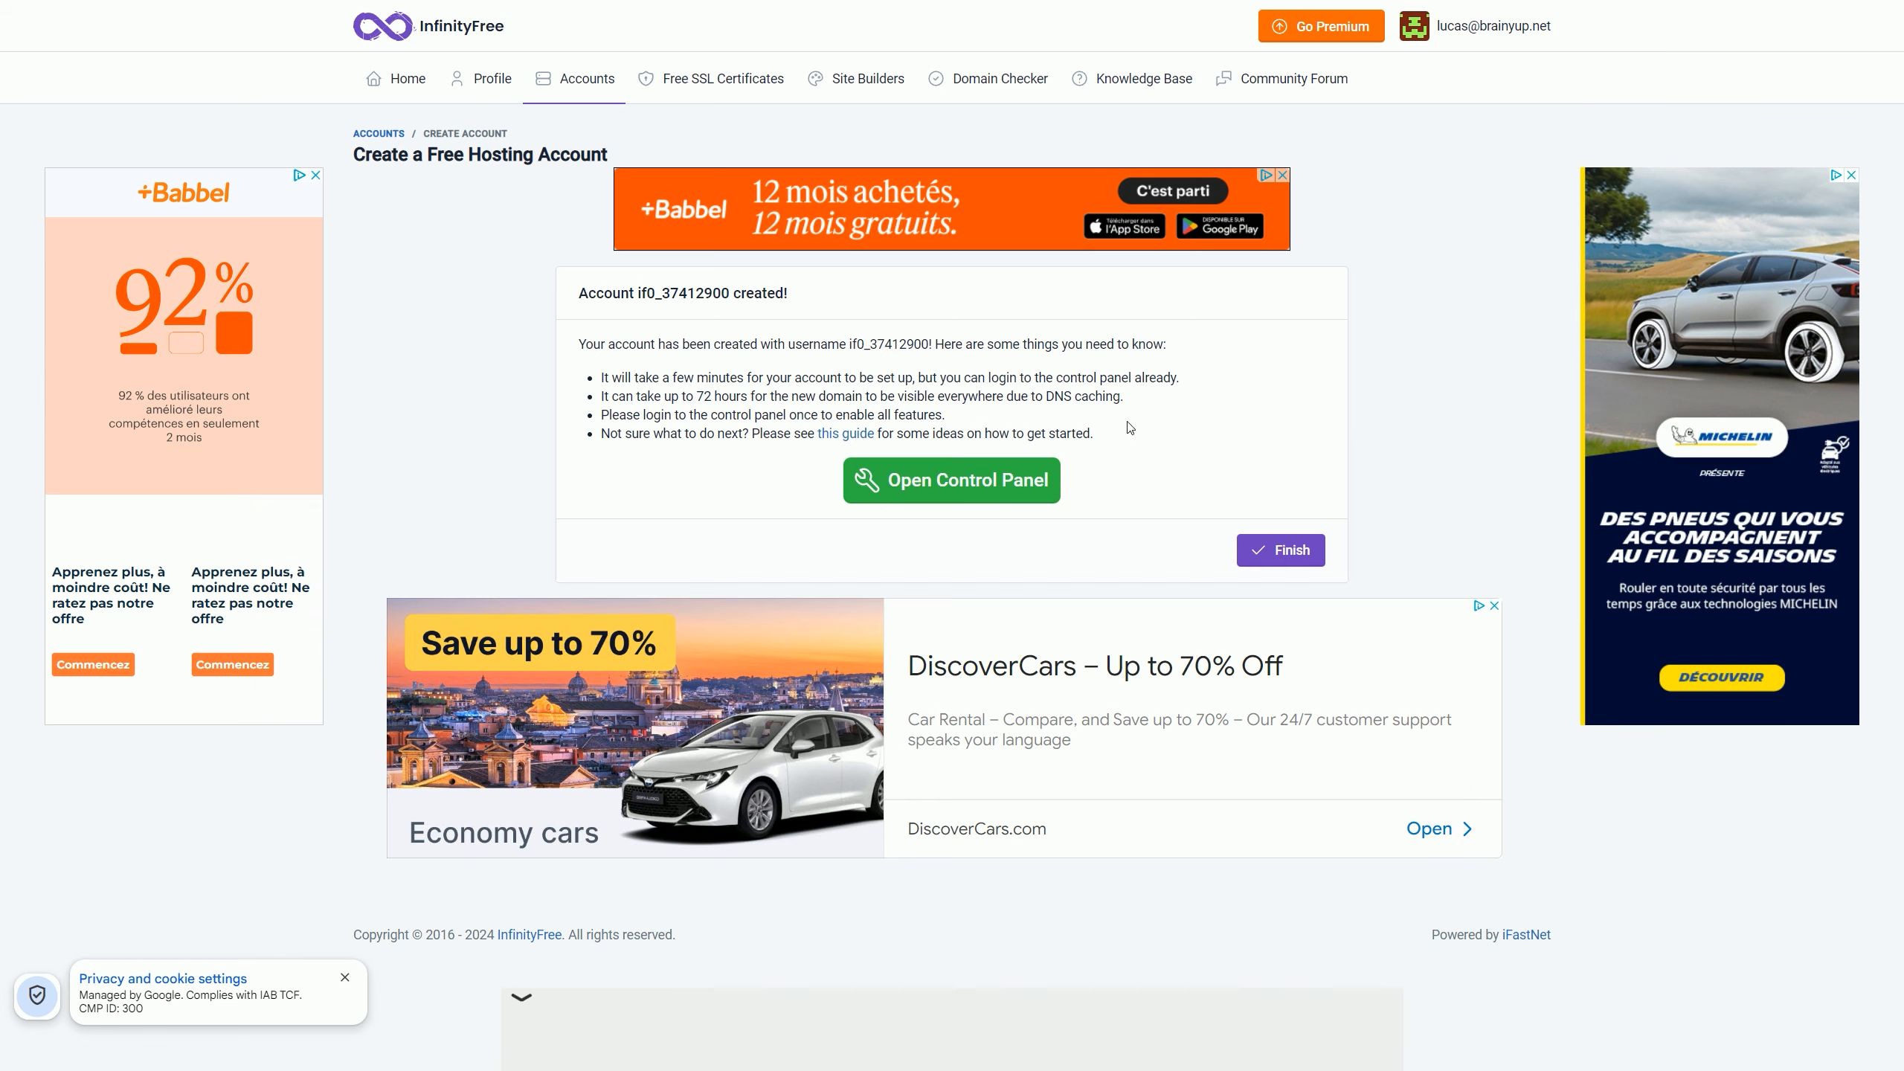
# Step: Open the file-test control panel, approve emails, view FTP Accounts and Recommended Clients, then return home
pyautogui.click(1018, 480)
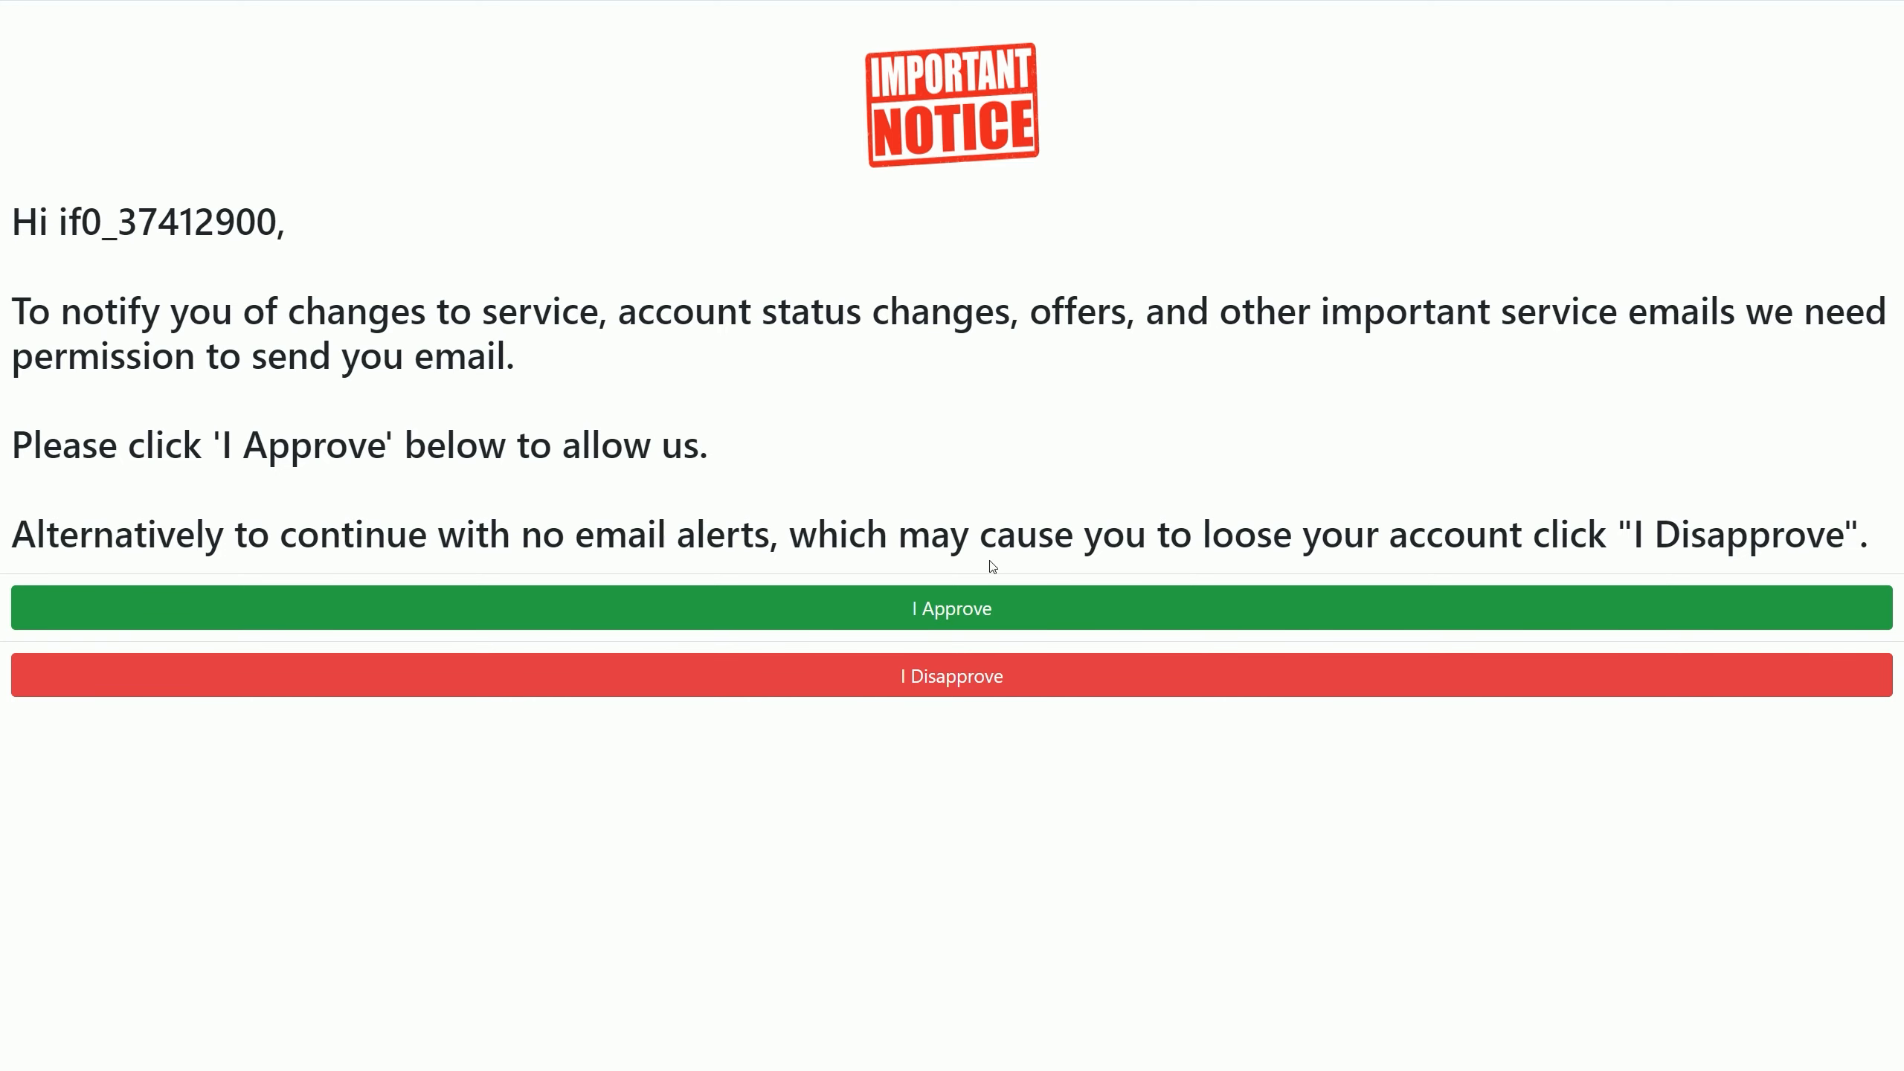
pyautogui.click(981, 608)
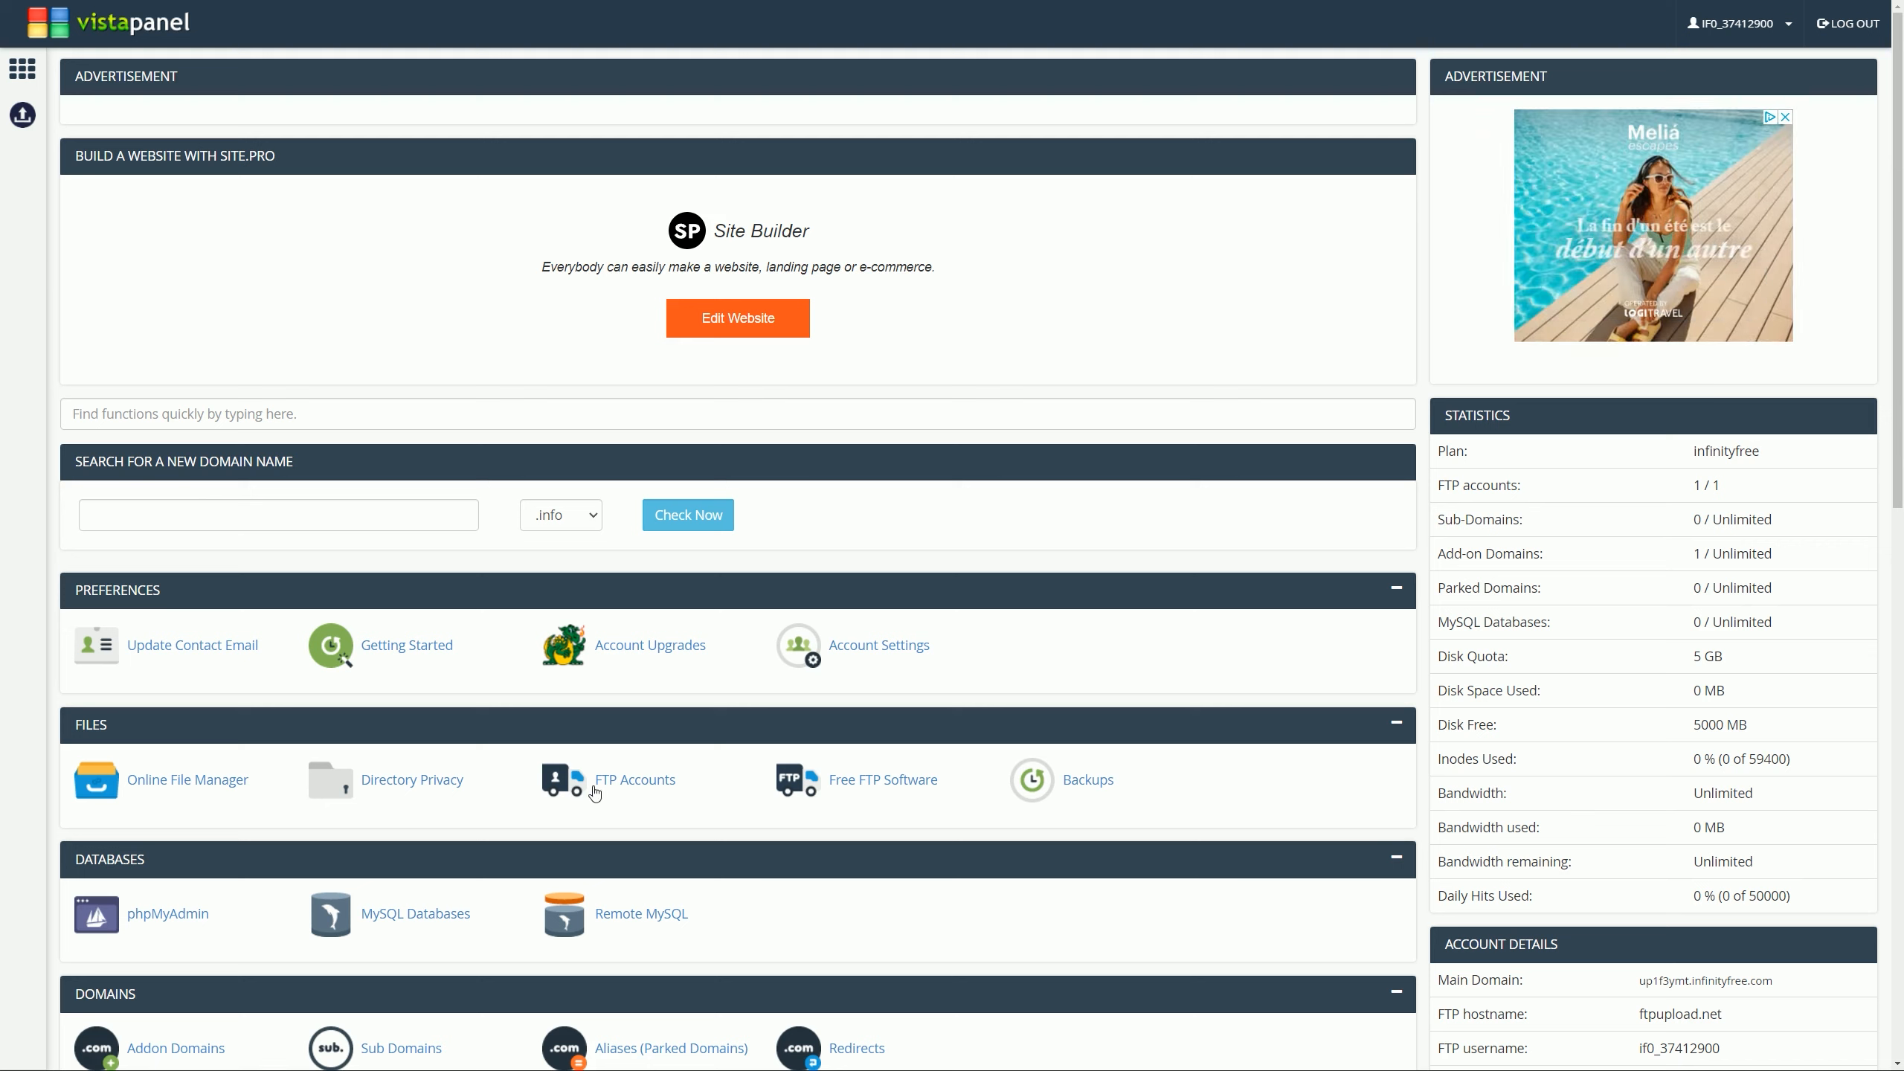
pyautogui.click(638, 781)
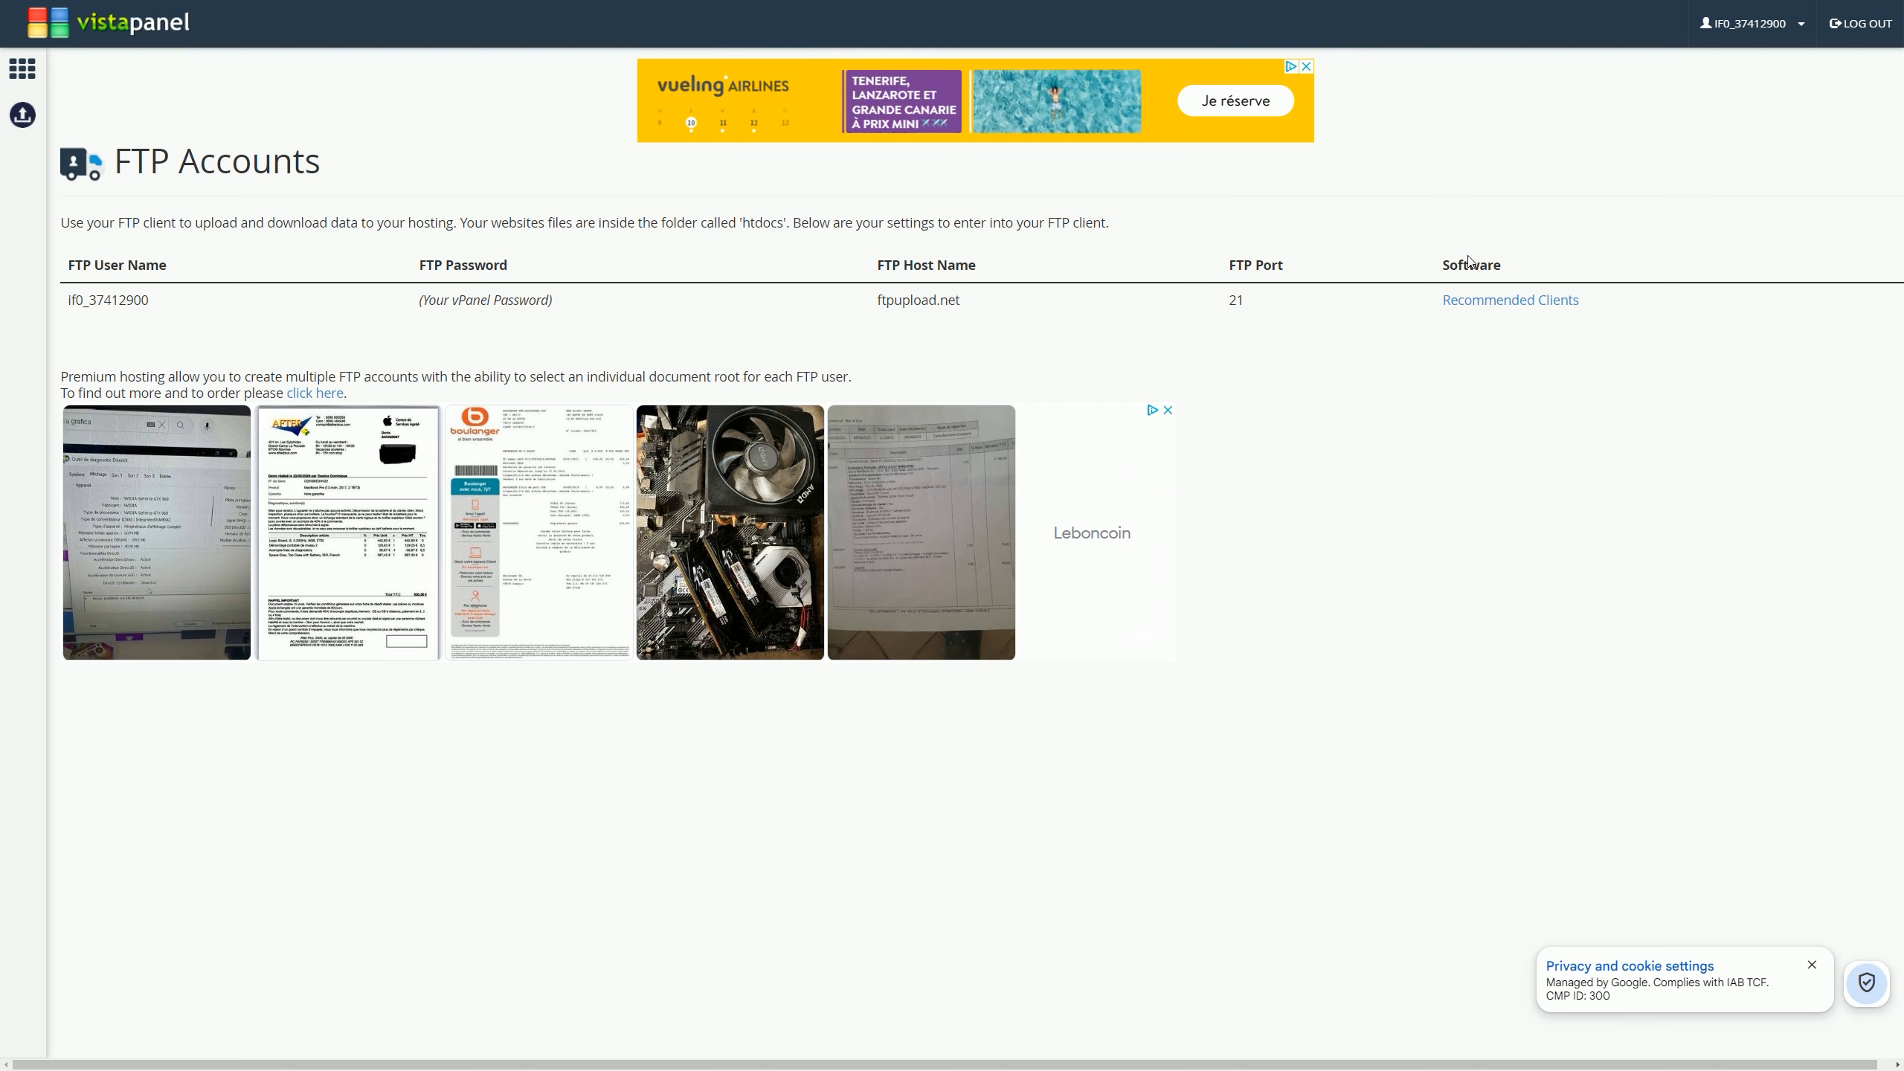
pyautogui.click(1501, 307)
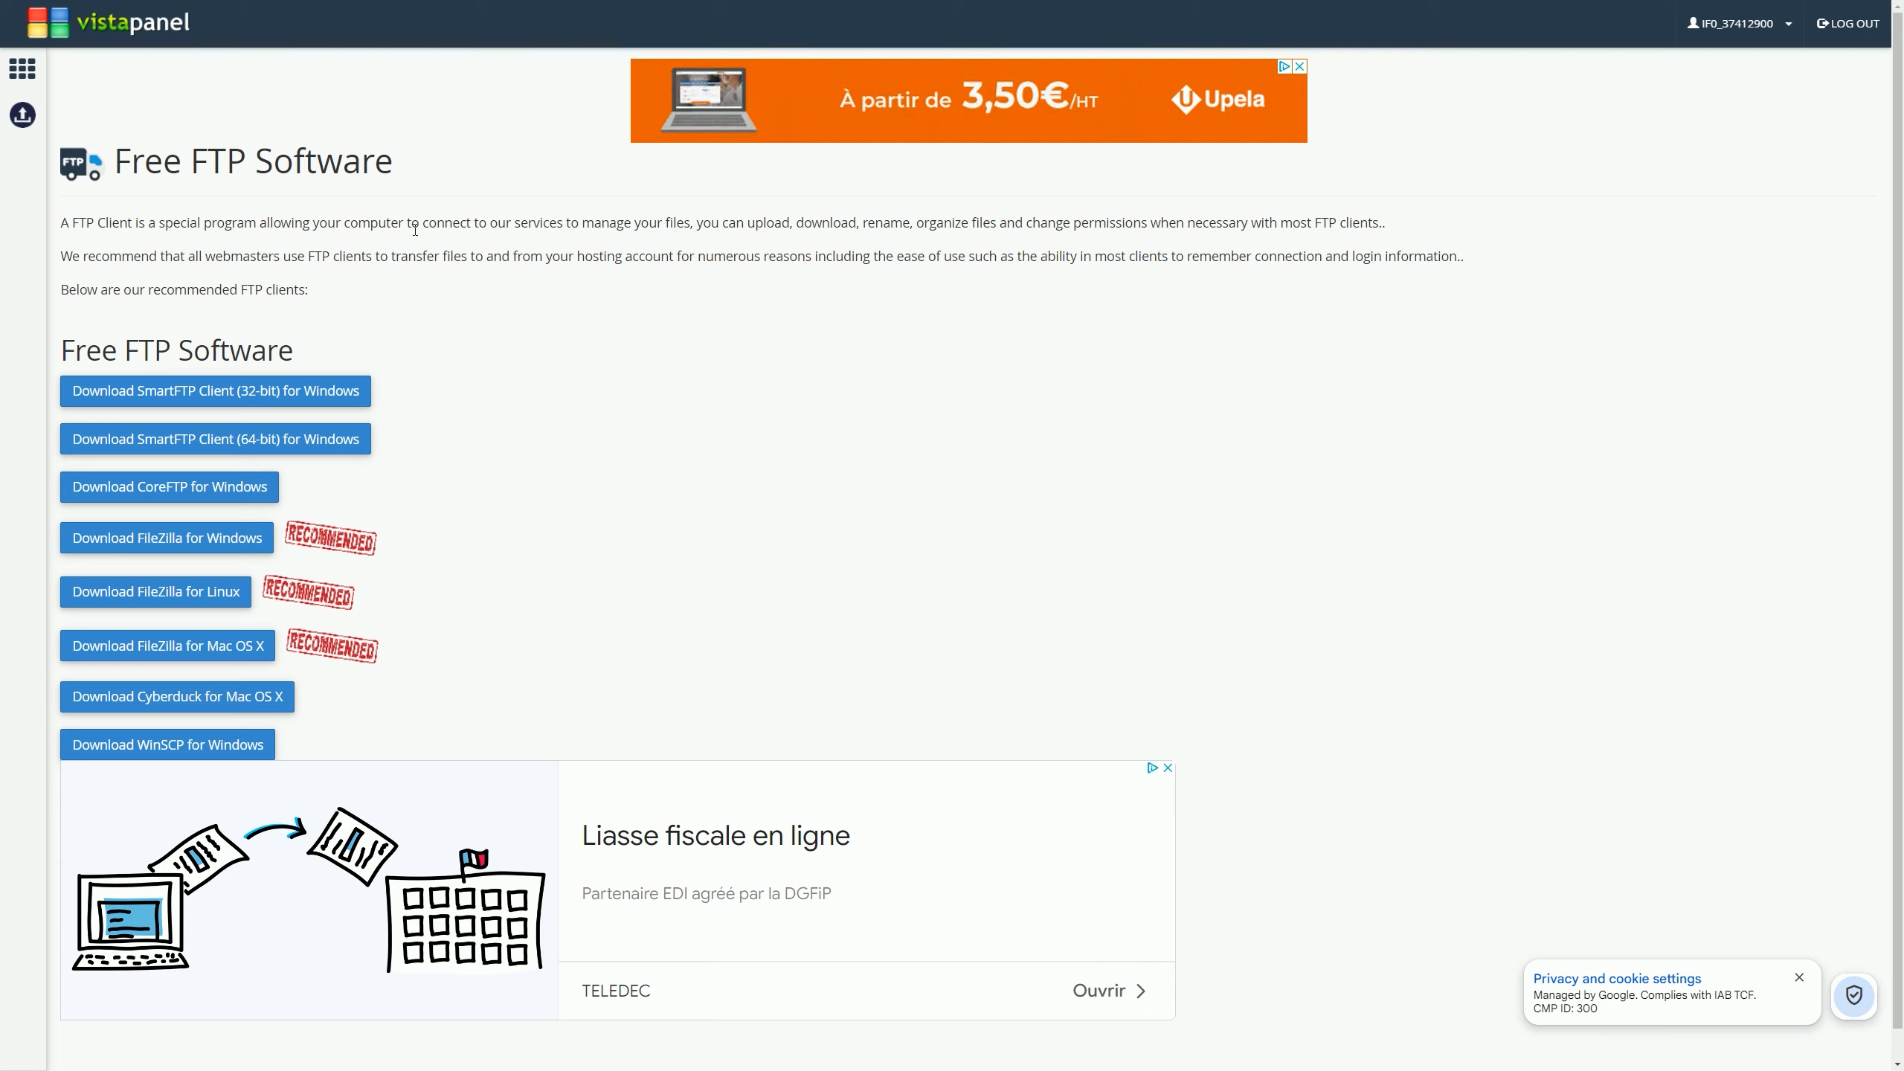
pyautogui.click(155, 36)
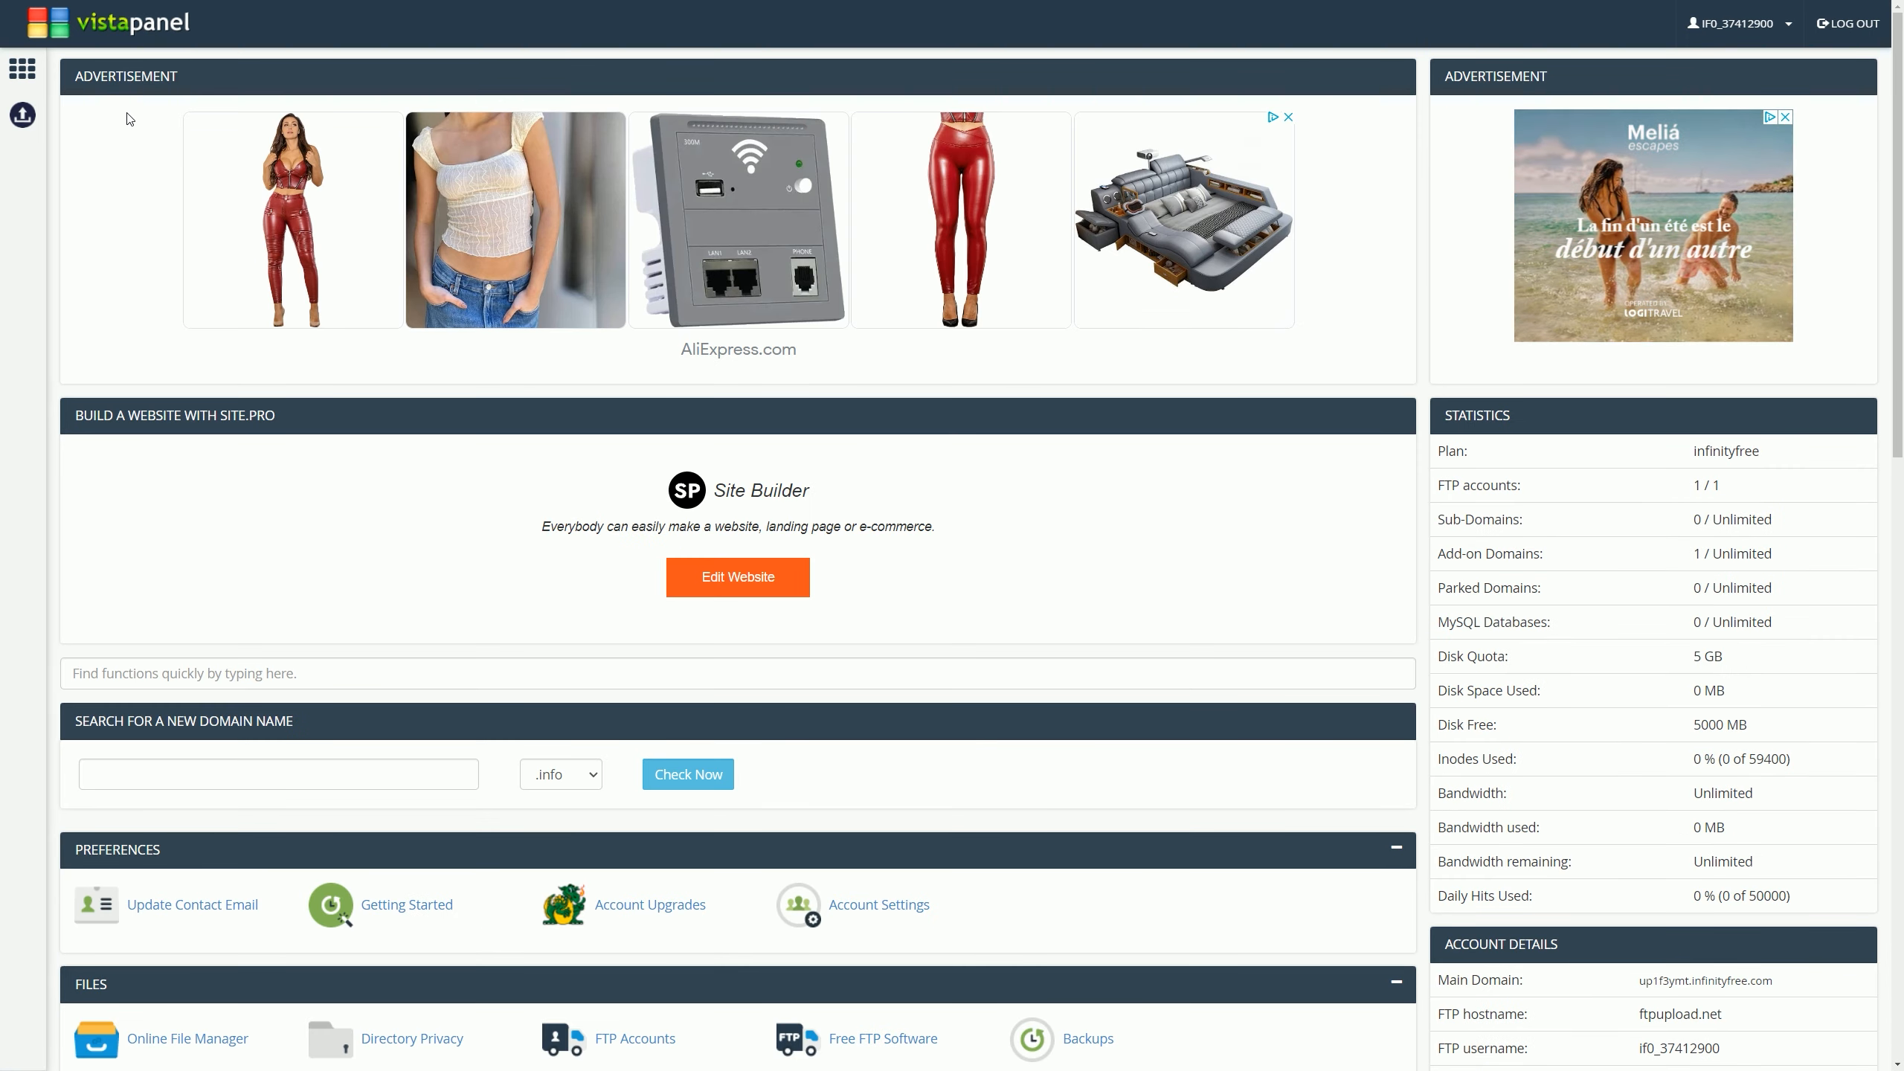
pyautogui.moveTo(1900, 385); pyautogui.dragTo(1900, 576)
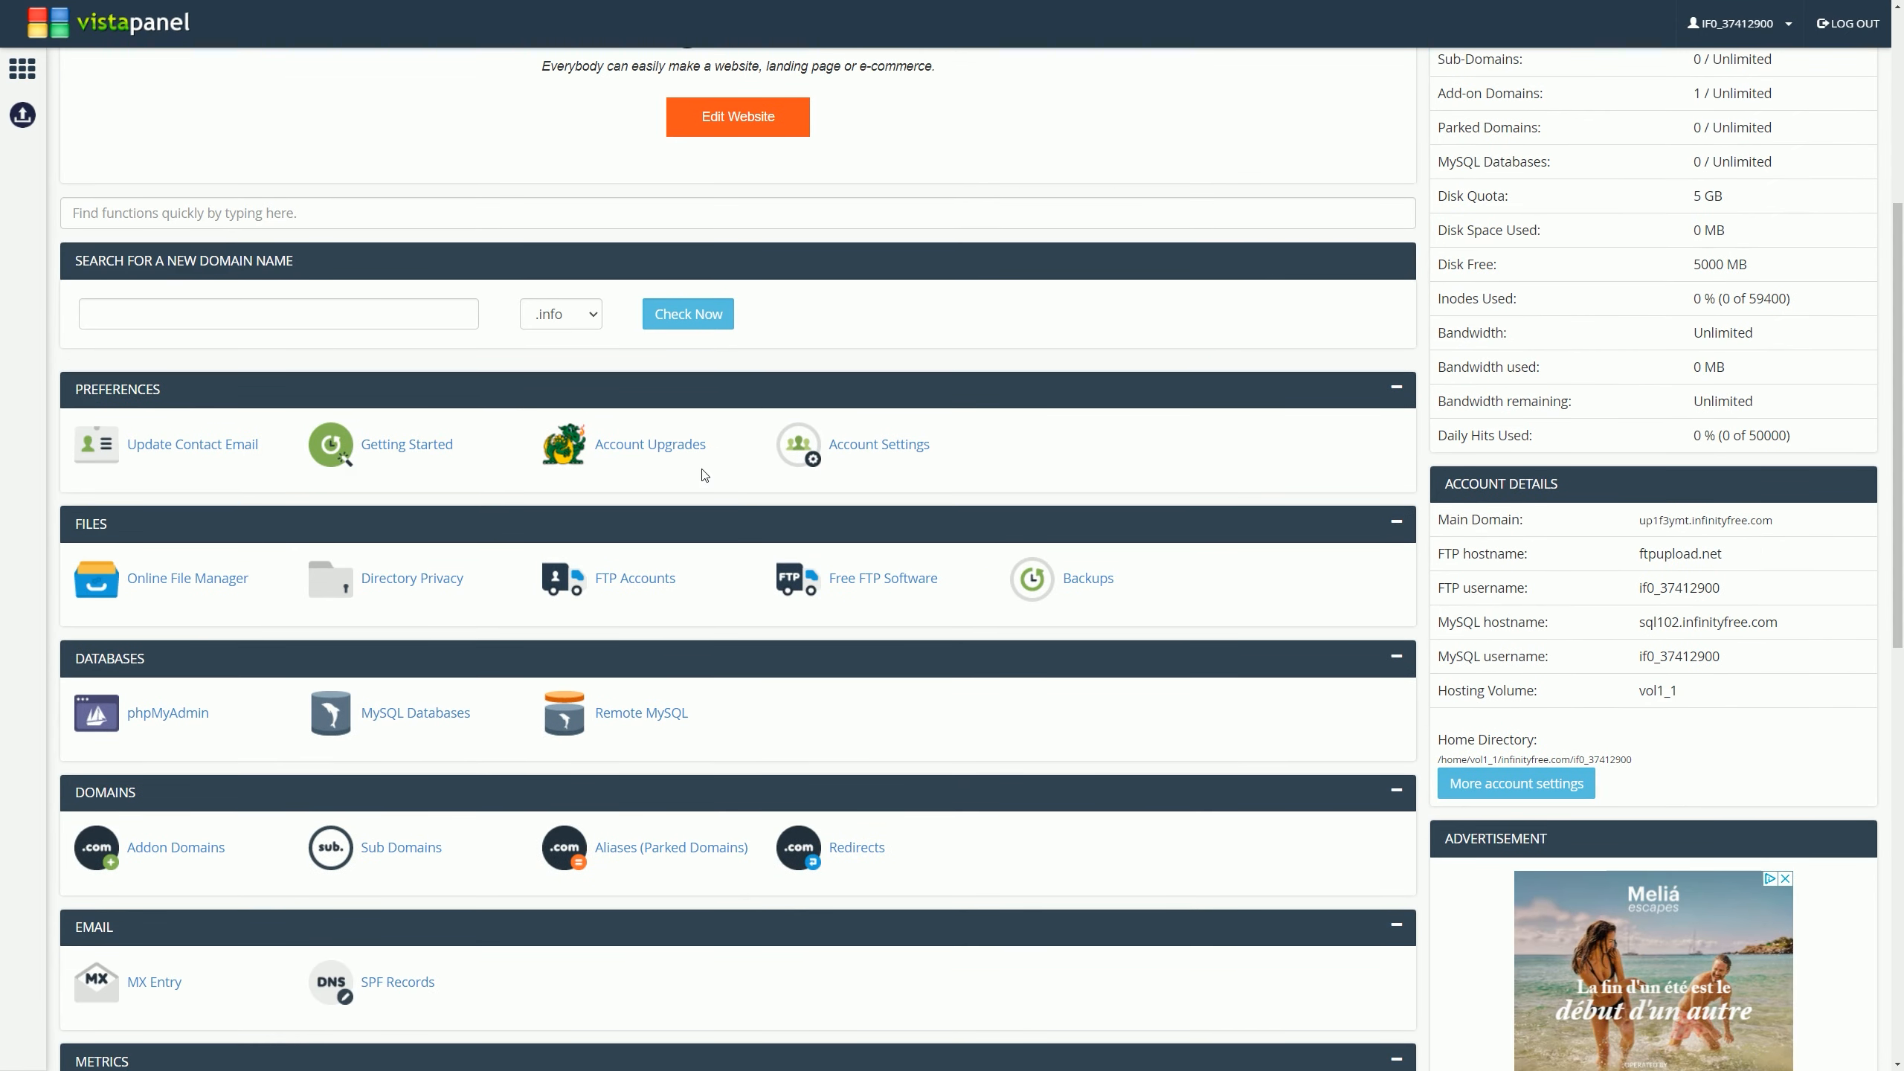
# Step: Launch the Online File Manager showing htdocs, then open and close the Upload menu
pyautogui.click(223, 583)
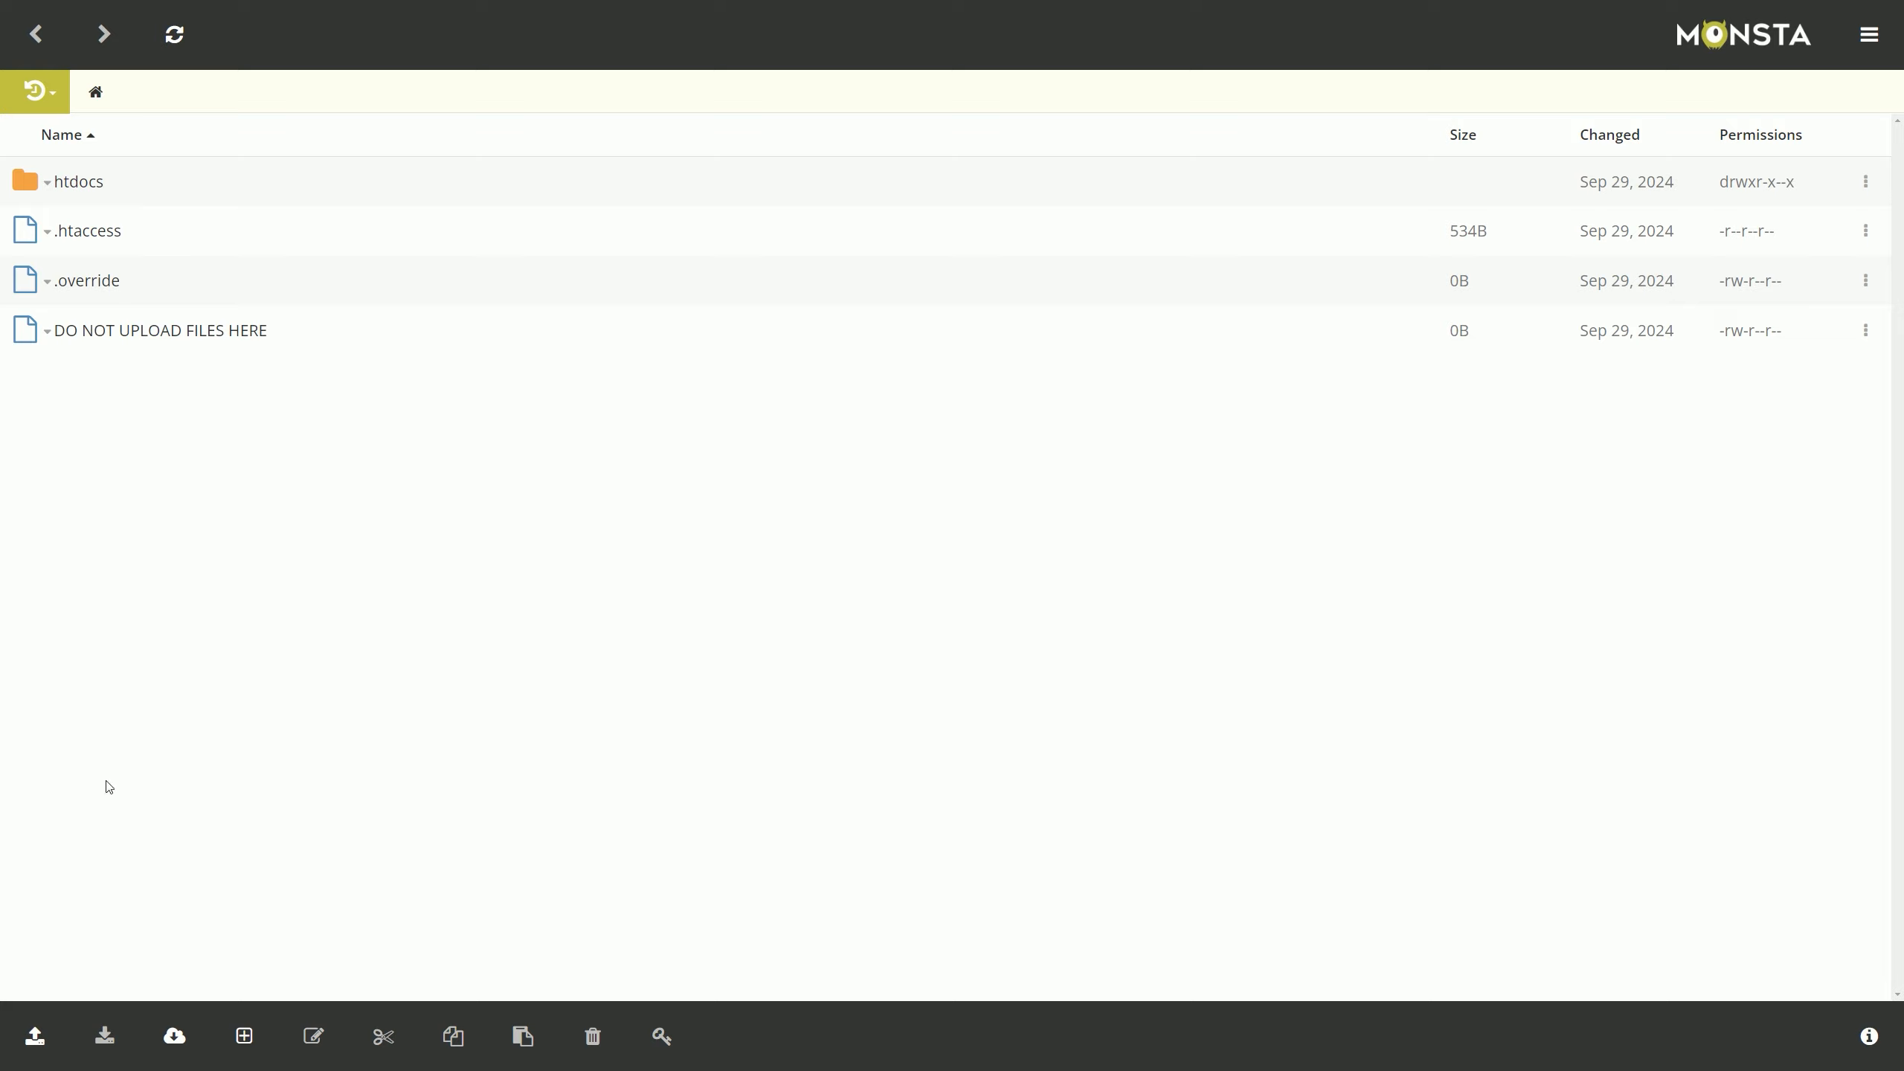
pyautogui.click(41, 1038)
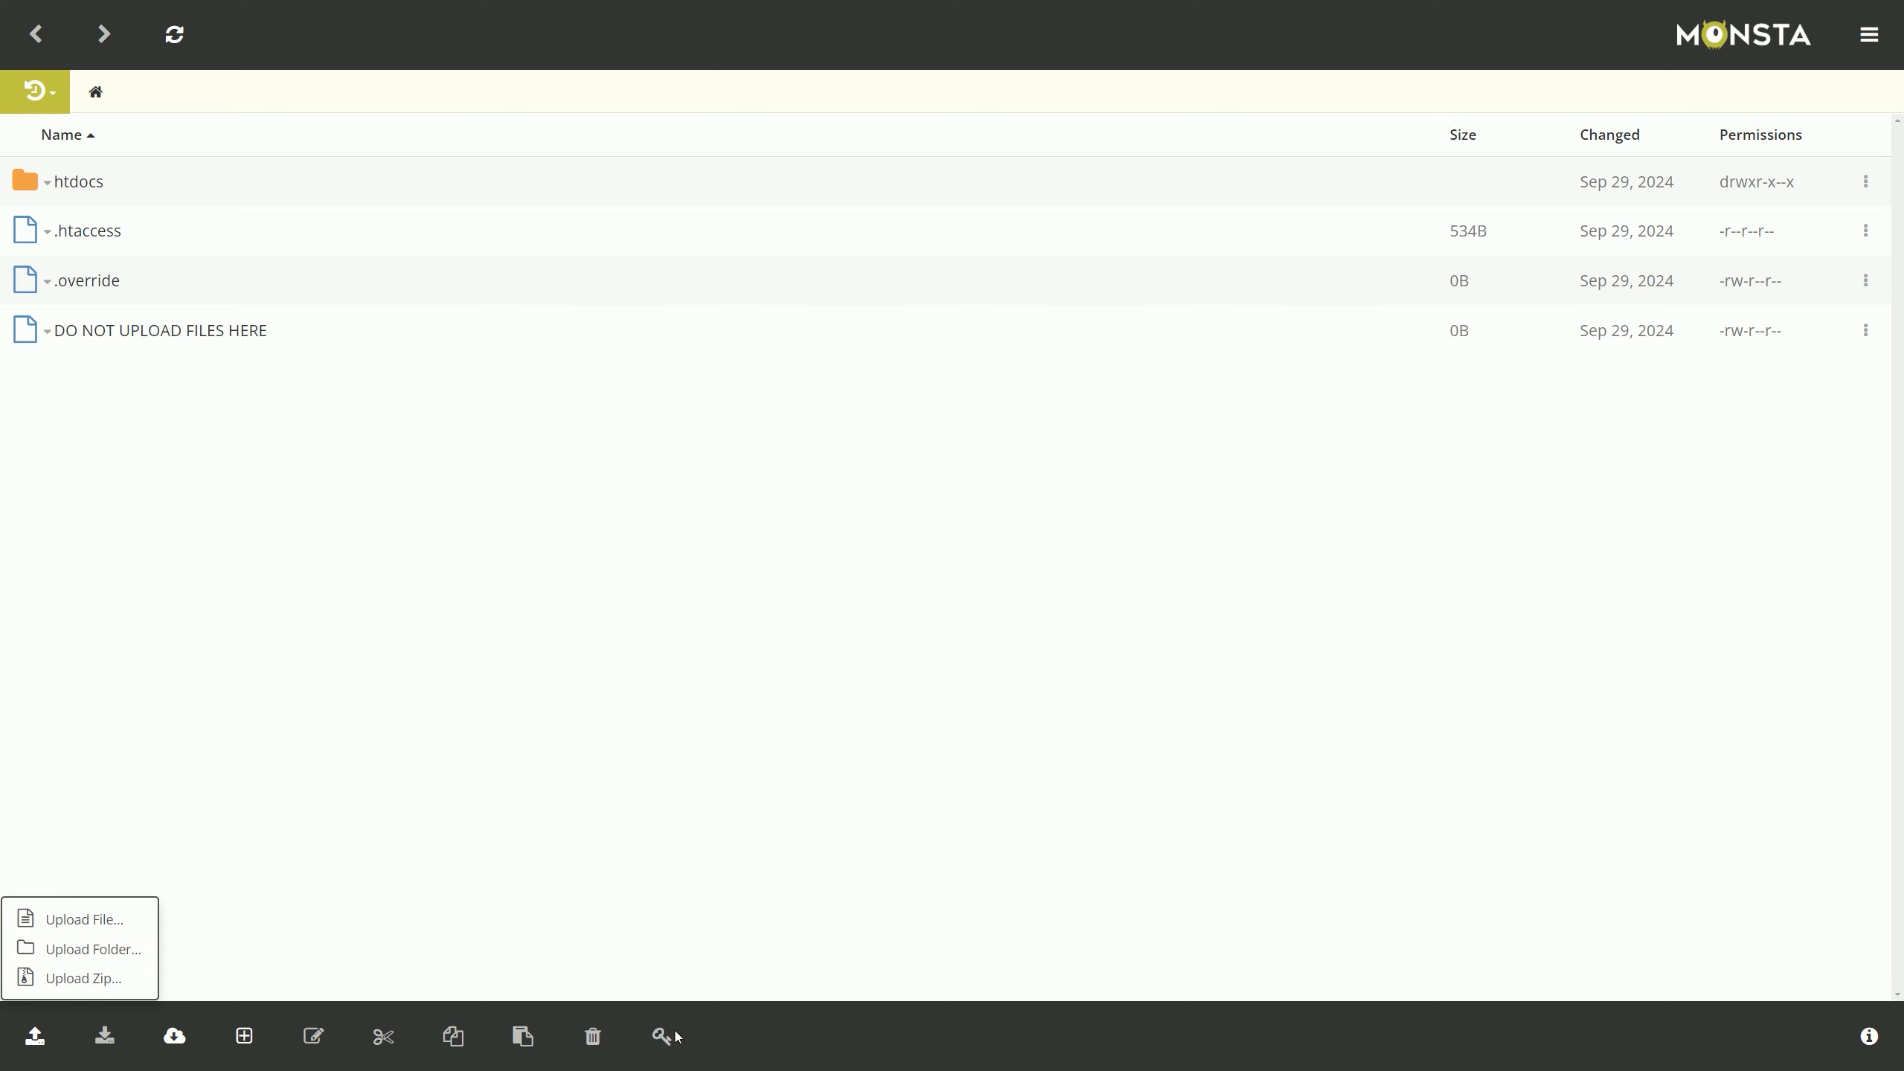
pyautogui.click(1416, 684)
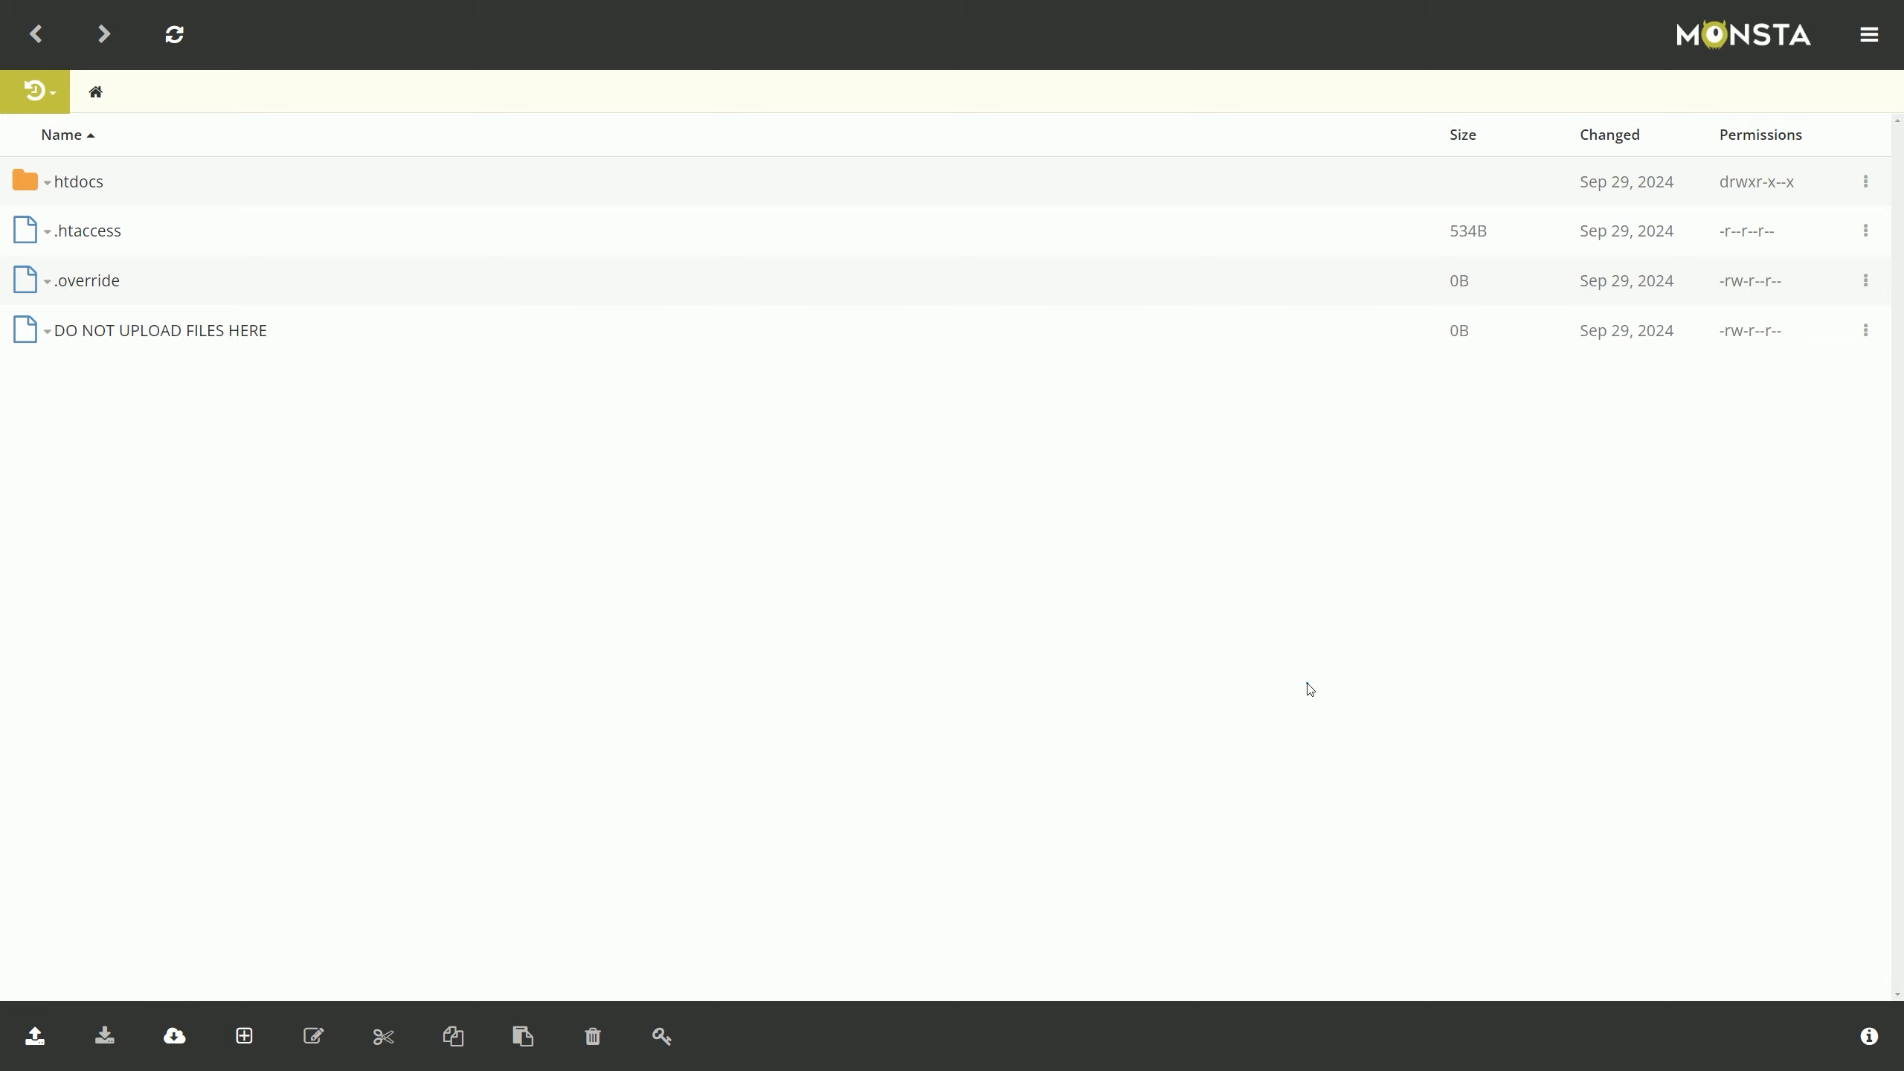